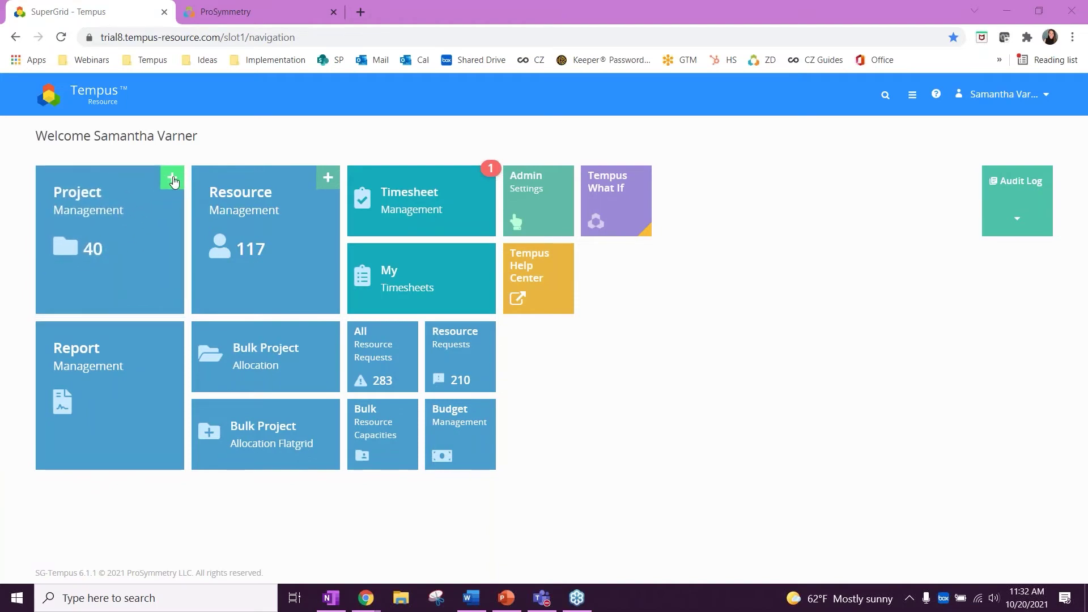
# Step: Start a new regular project from the Project Management grid
pyautogui.click(113, 217)
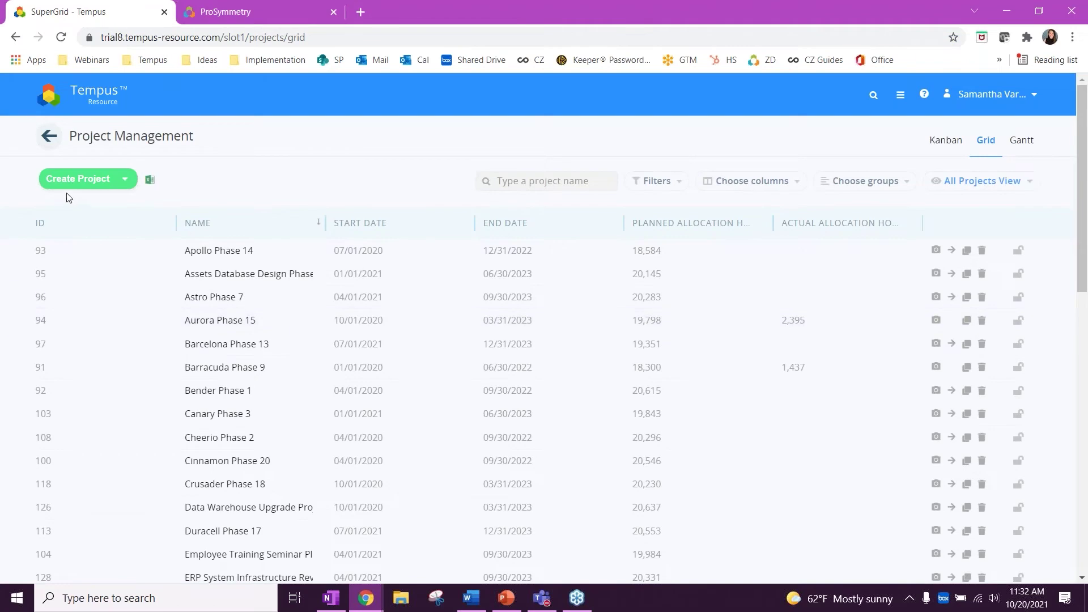
pyautogui.click(82, 186)
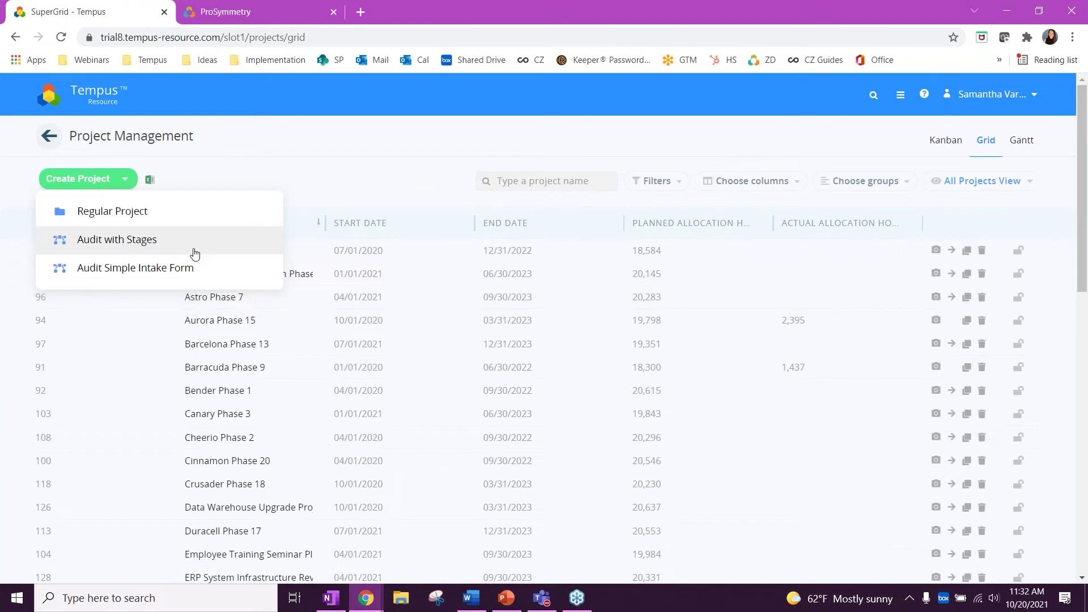
pyautogui.click(119, 218)
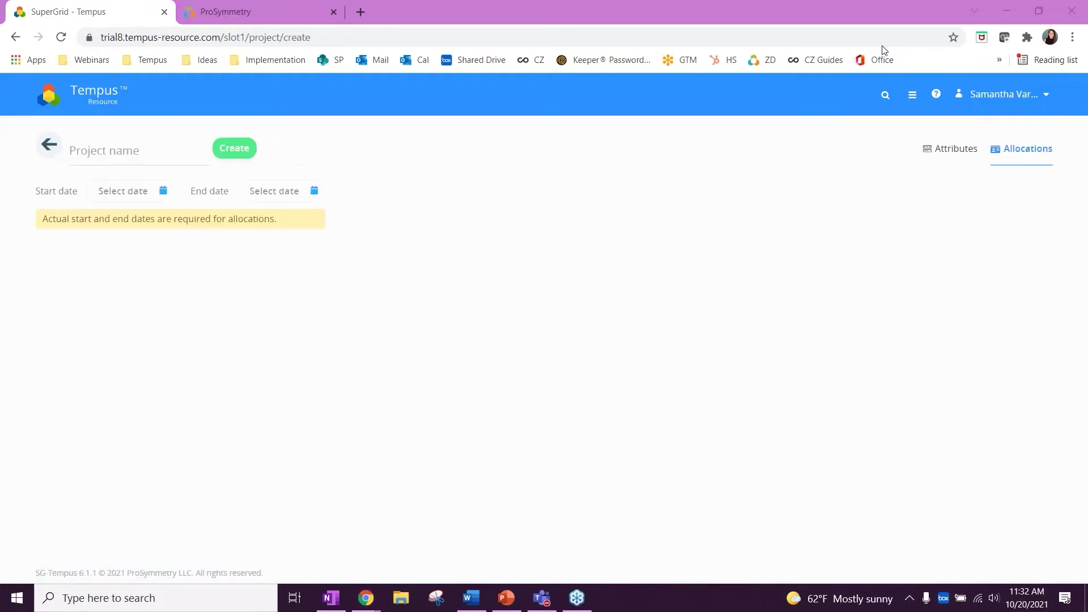
# Step: Name the new project Bottle Phase 13
pyautogui.click(122, 144)
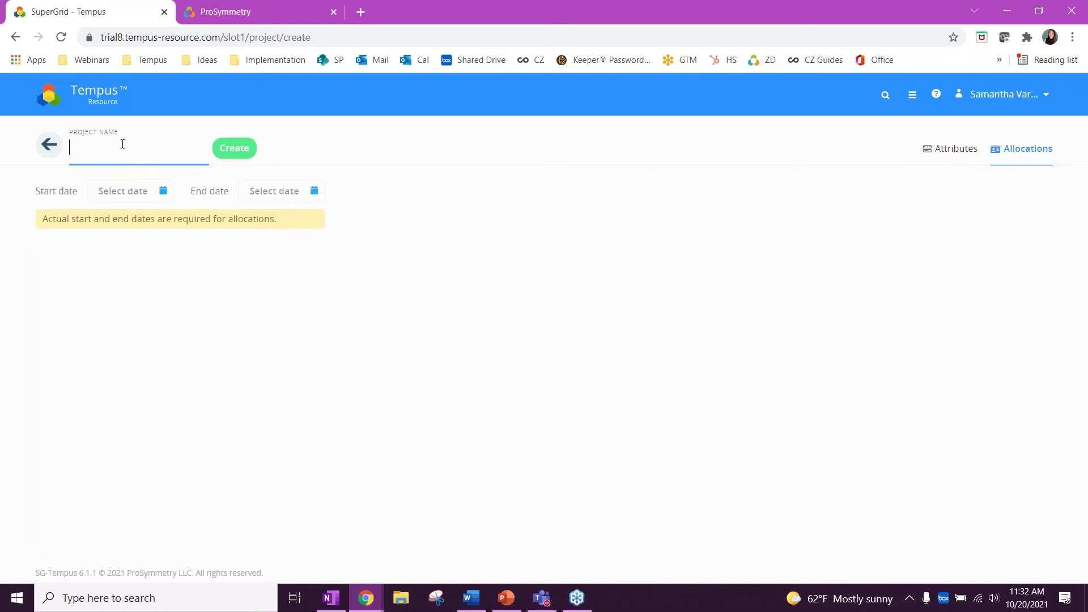
pyautogui.write('Bottle Ohase 13')
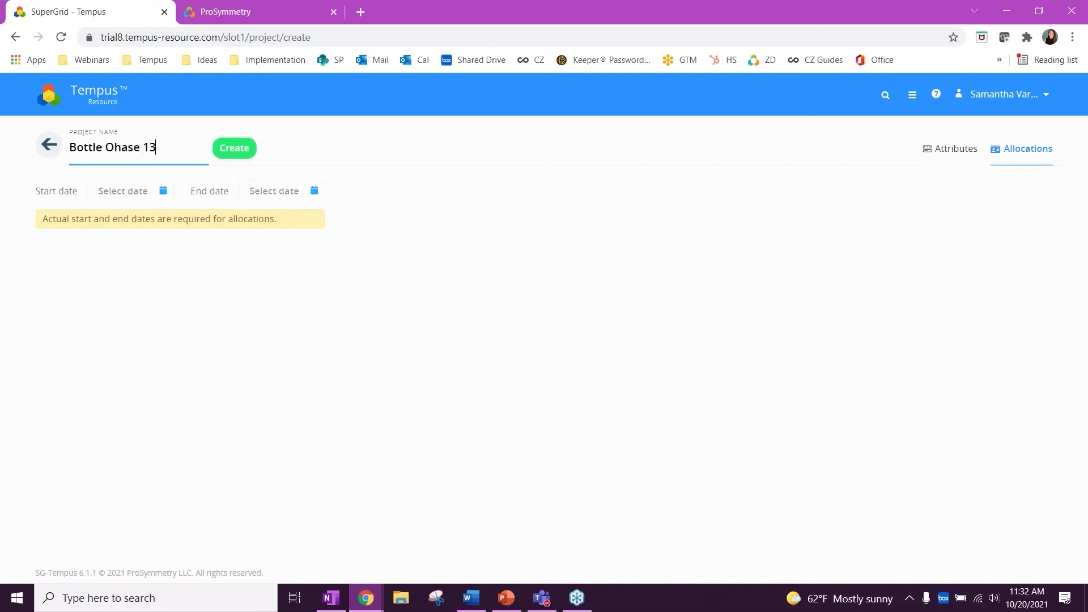
pyautogui.click(114, 147)
pyautogui.press('BackSpace')
pyautogui.write('P')
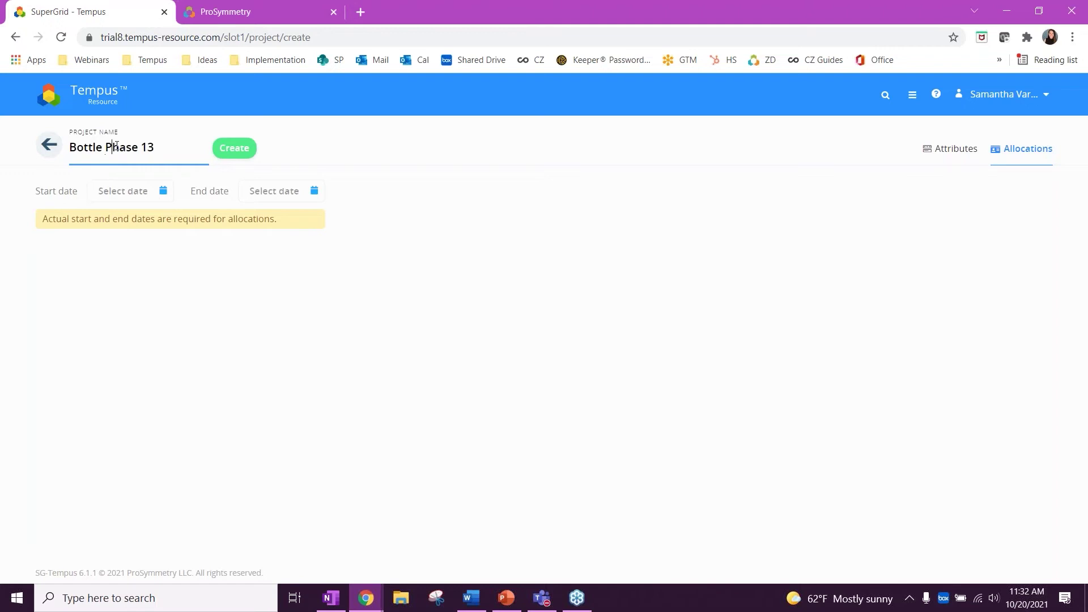
# Step: Set the project's start date to 07/01/2021
pyautogui.click(178, 192)
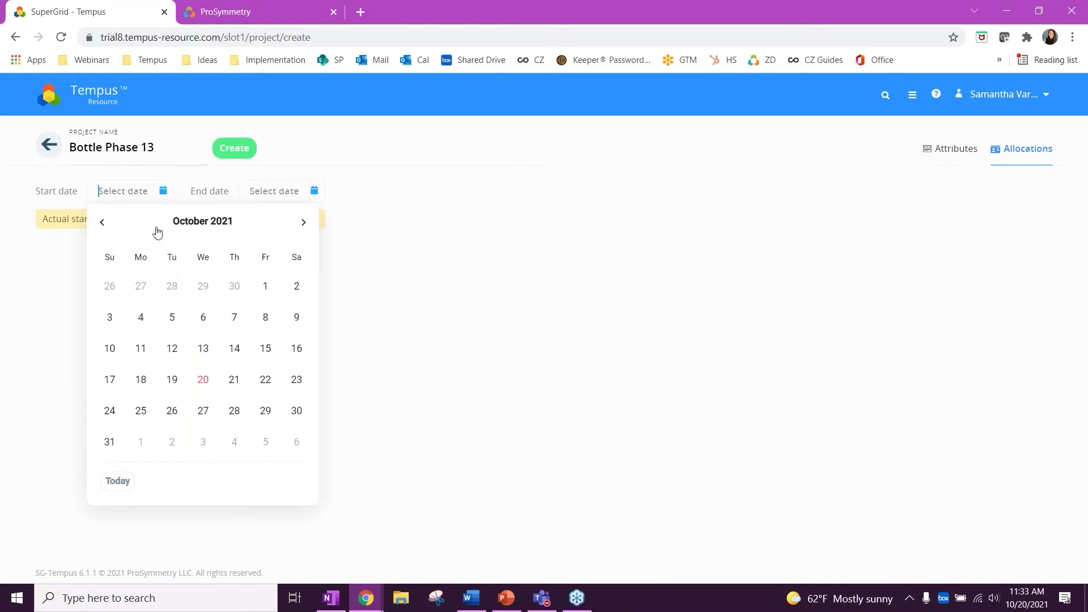
pyautogui.click(102, 221)
pyautogui.click(104, 222)
pyautogui.click(103, 222)
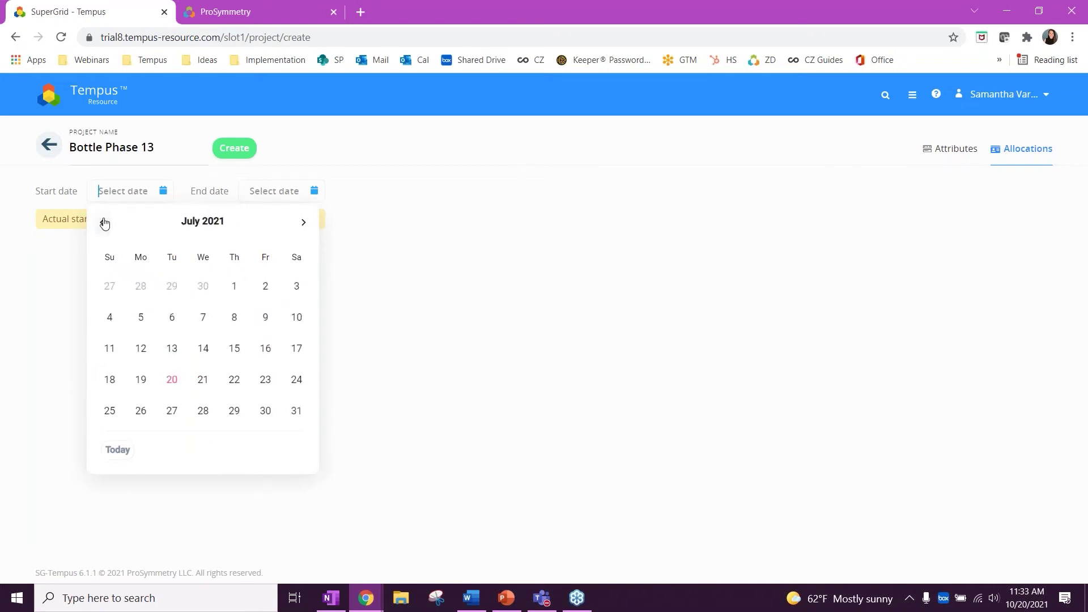
pyautogui.click(238, 286)
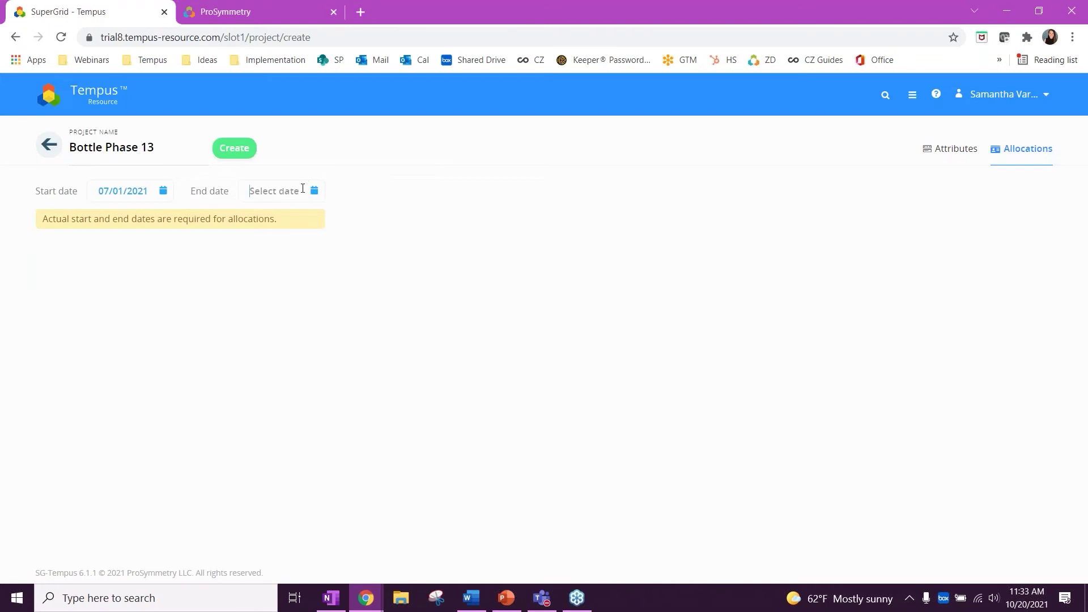
# Step: Set the project's end date to 12/31/2021
pyautogui.click(302, 191)
pyautogui.click(456, 222)
pyautogui.click(457, 221)
pyautogui.click(456, 222)
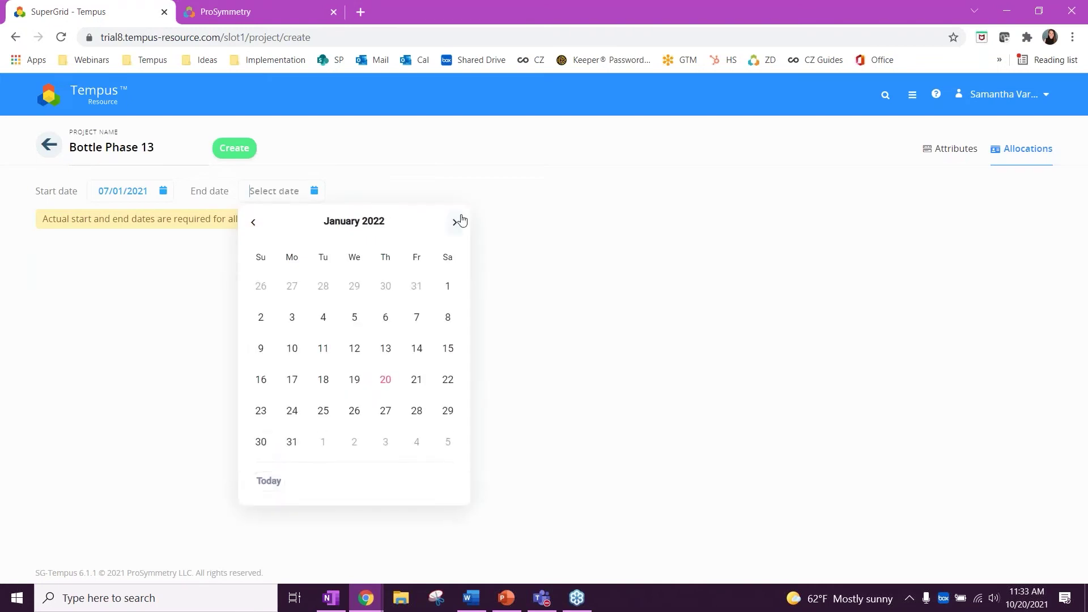
pyautogui.click(253, 222)
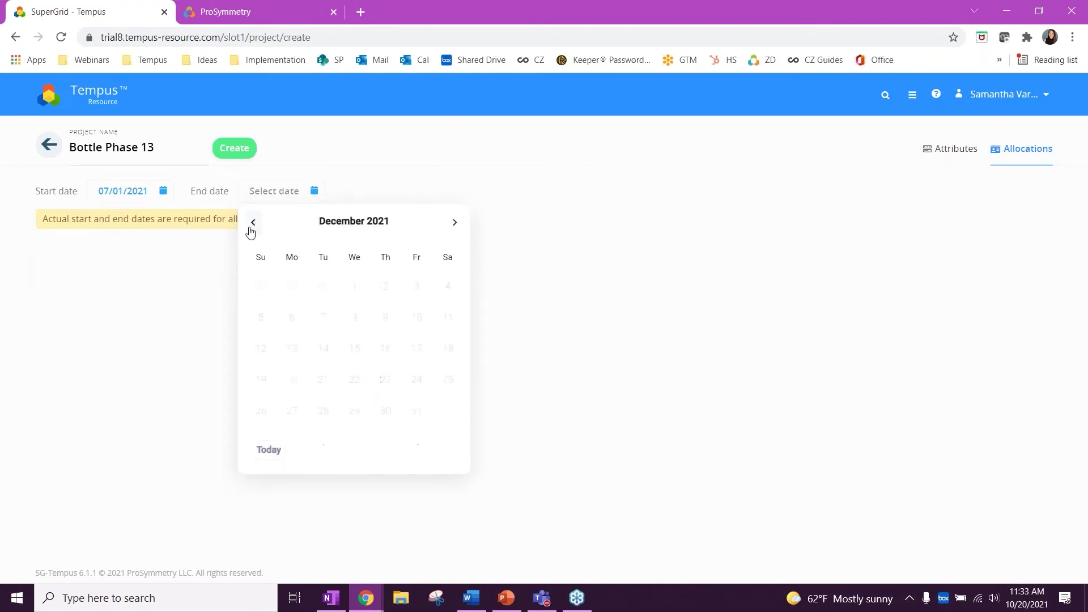
pyautogui.click(417, 411)
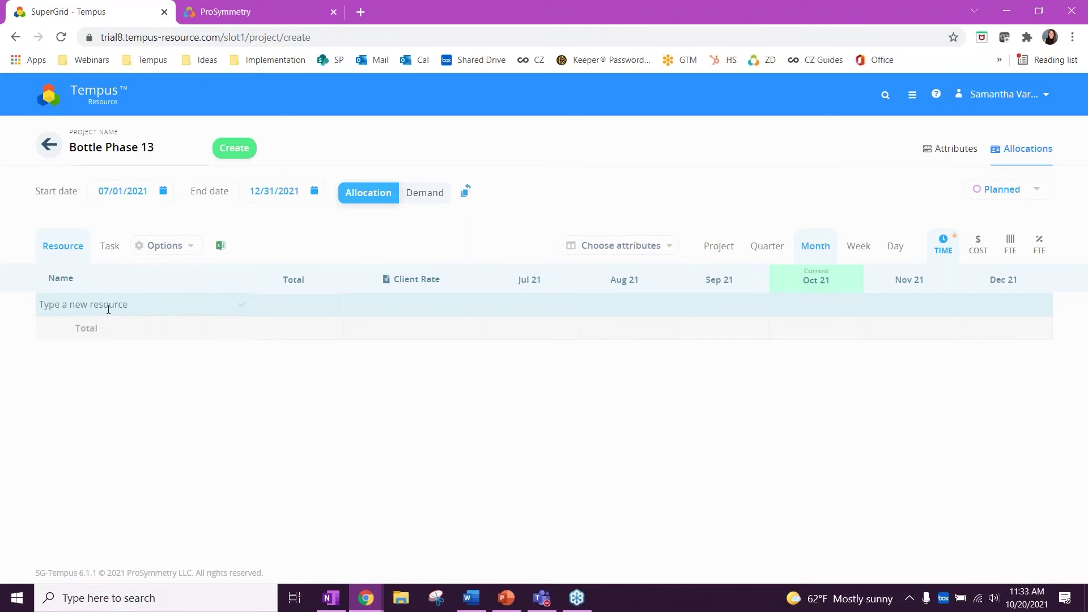
# Step: Add two people from the existing resource list to the project's allocation grid
pyautogui.click(109, 309)
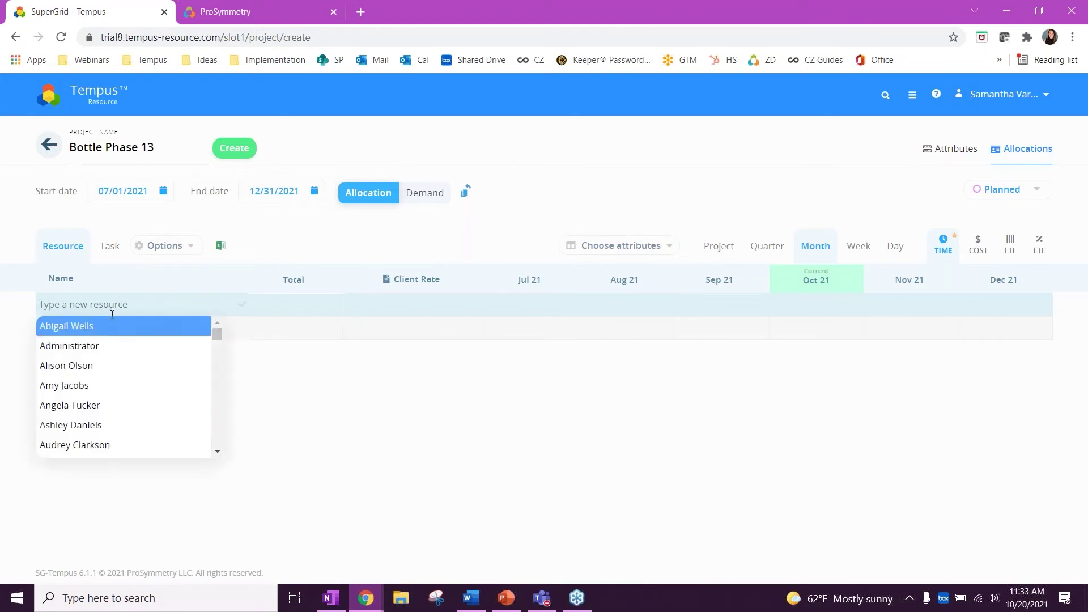
pyautogui.scroll(-2, 139, 415)
pyautogui.click(103, 391)
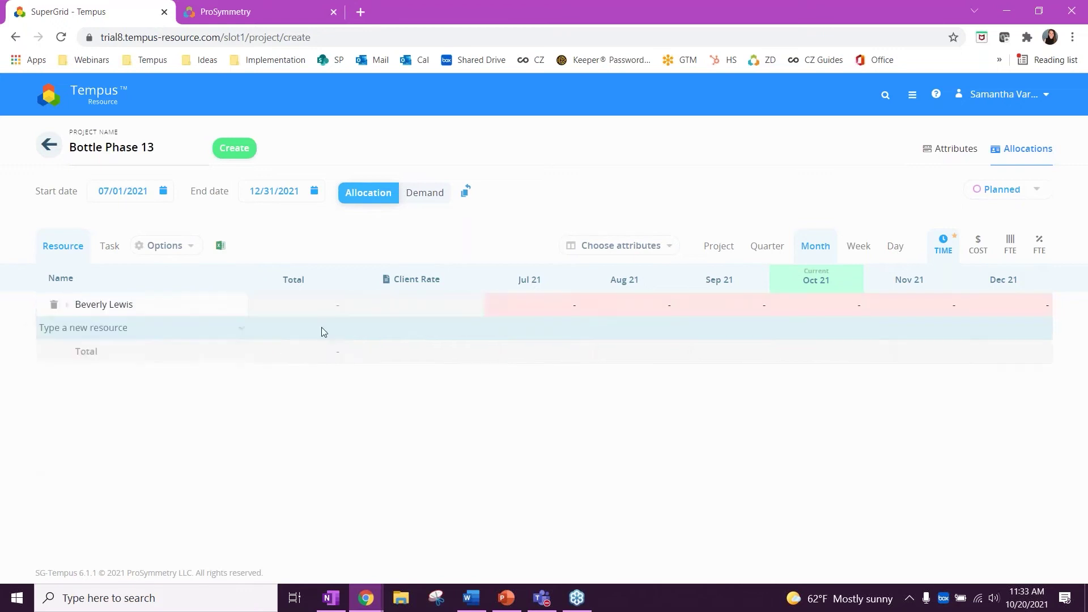
pyautogui.scroll(-2, 94, 438)
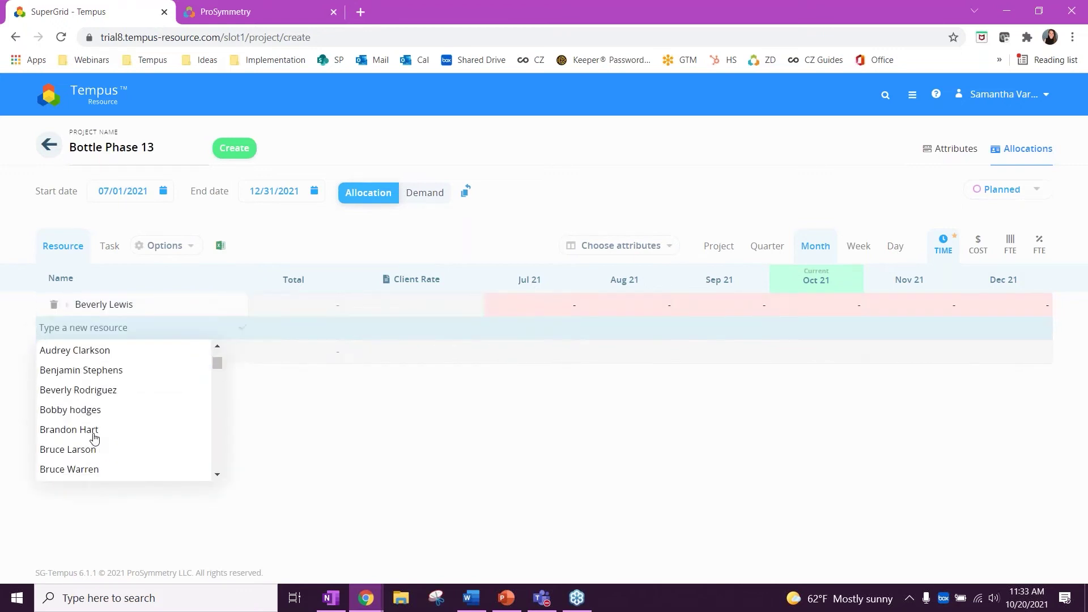
pyautogui.scroll(-1, 94, 438)
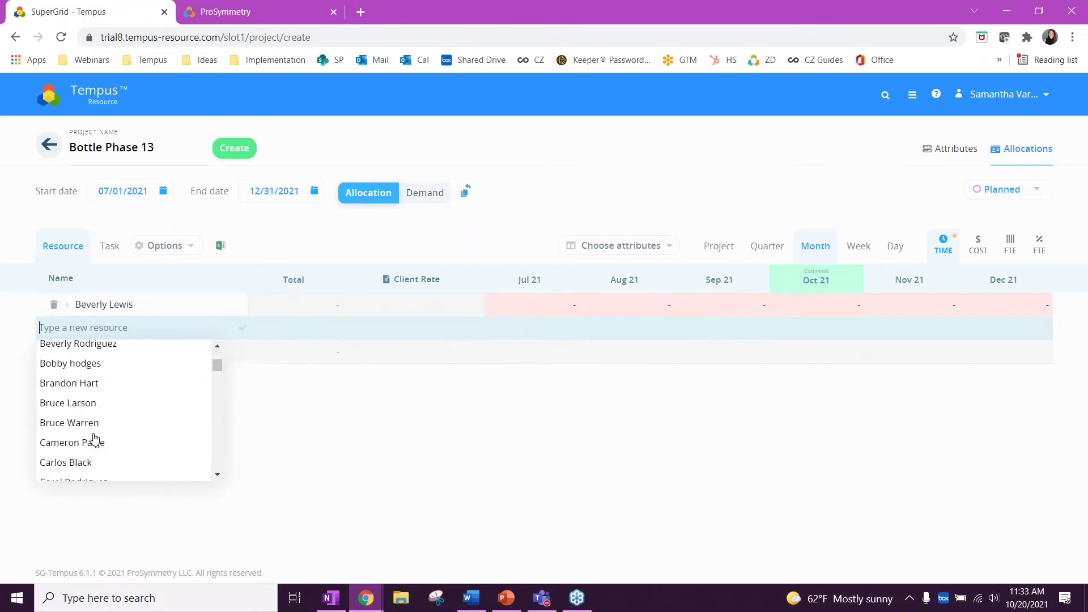
pyautogui.click(105, 389)
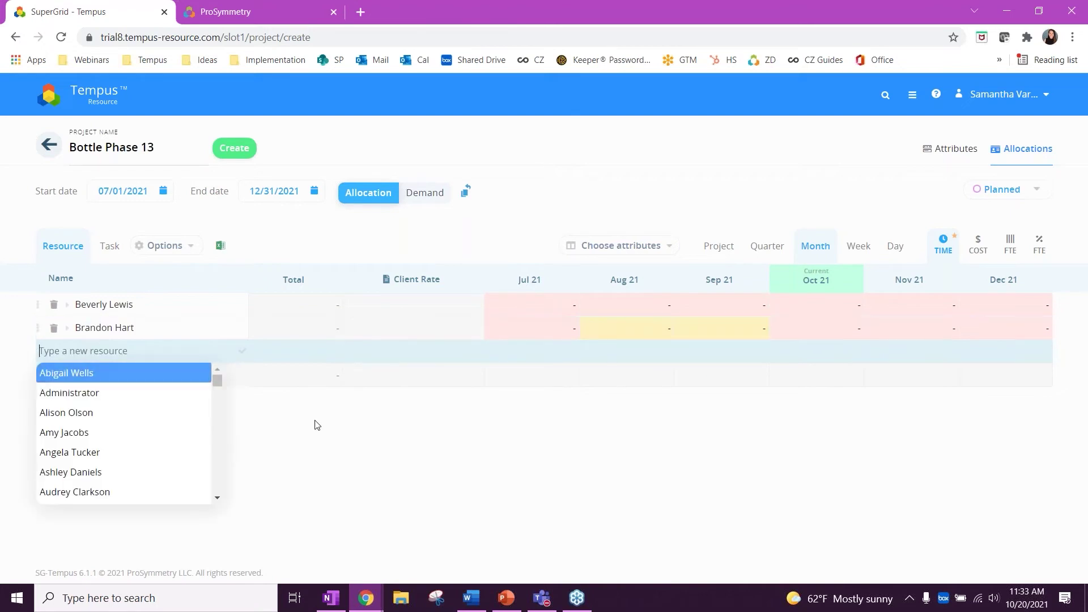
pyautogui.click(304, 463)
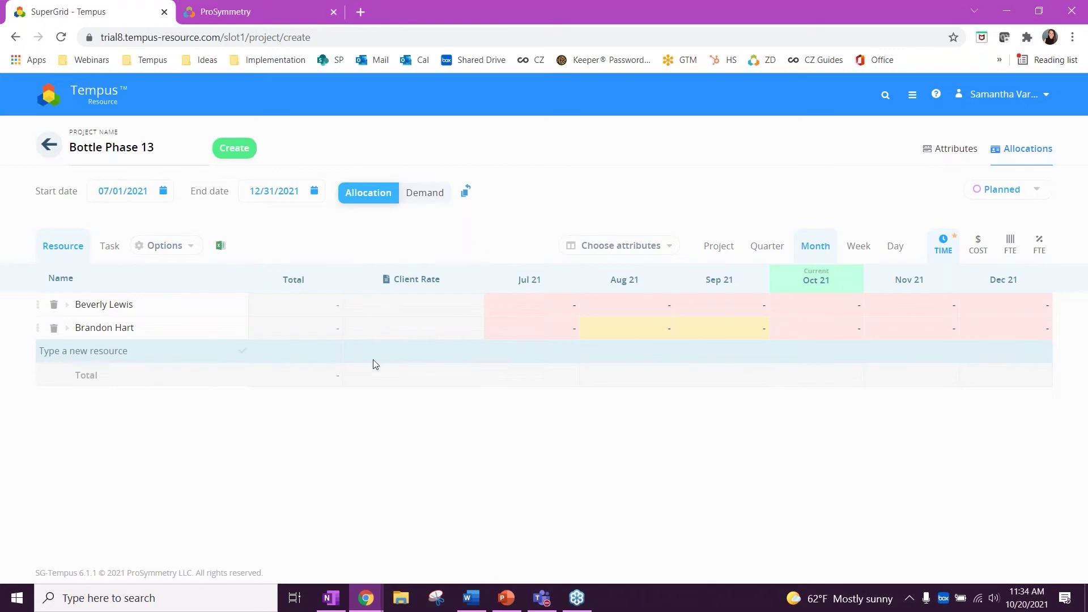
# Step: Allocate 10 for Jul 21 and 30 for Aug 21 to the first resource in the grid
pyautogui.click(529, 306)
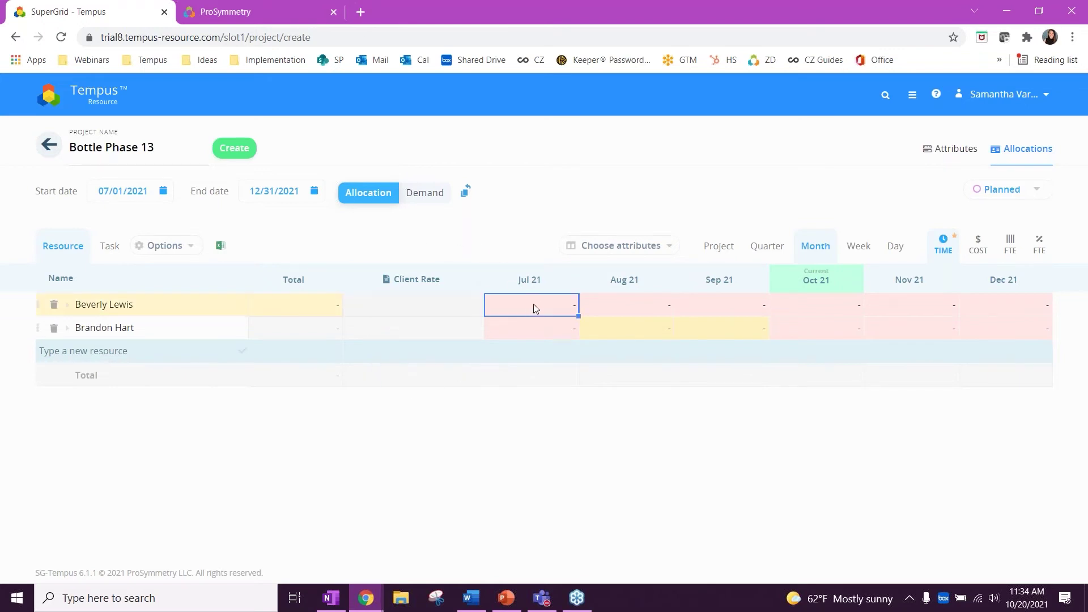
pyautogui.write('10')
pyautogui.press('Tab')
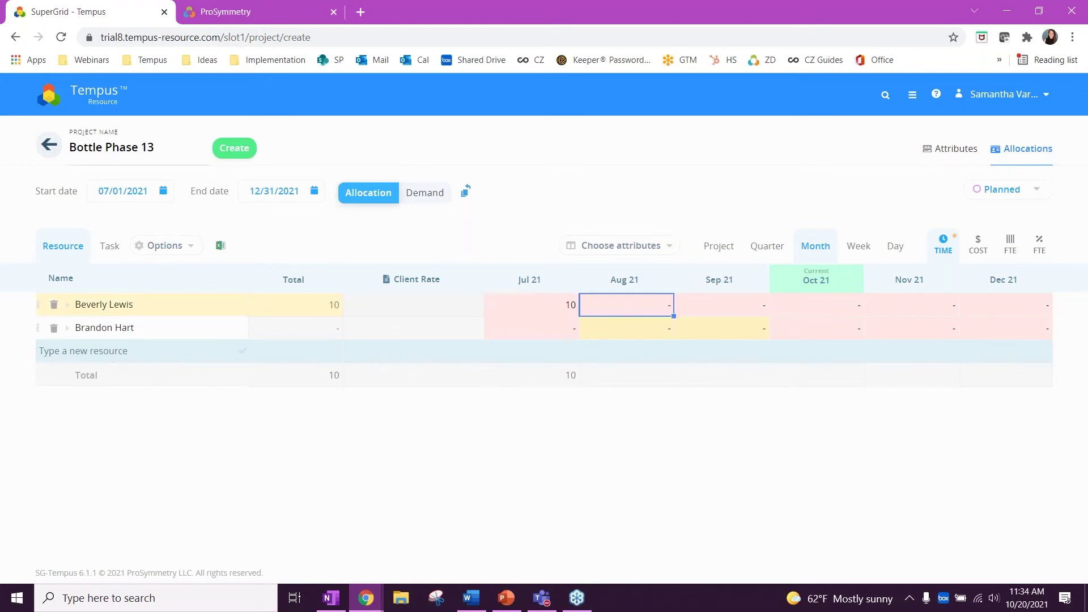
pyautogui.write('30')
pyautogui.press('Tab')
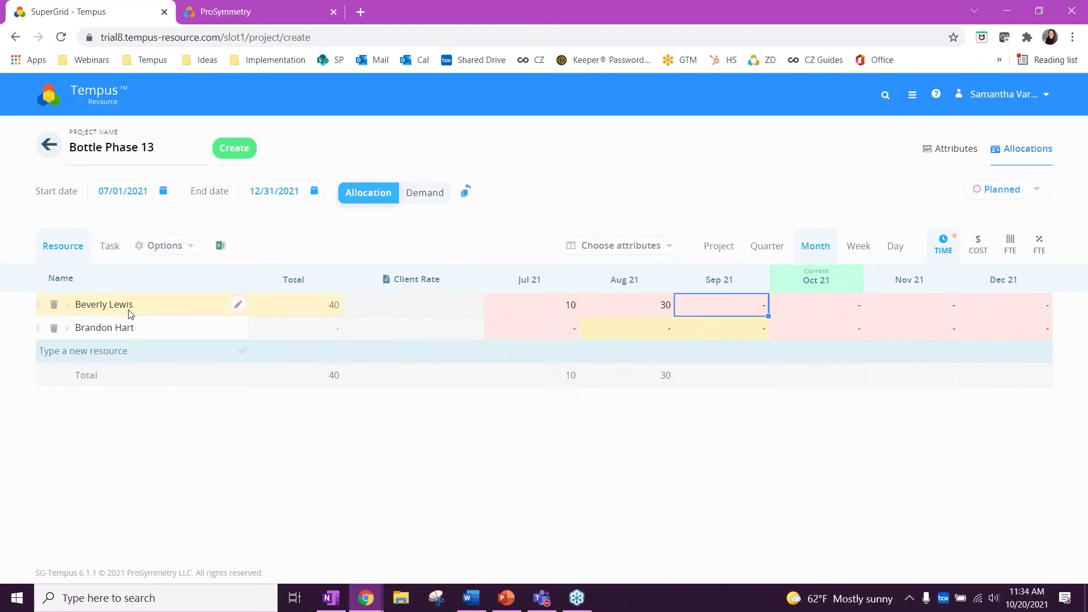
# Step: Show the allocations by task and add three tasks named Task 1, Task 2 and Task 3
pyautogui.click(105, 254)
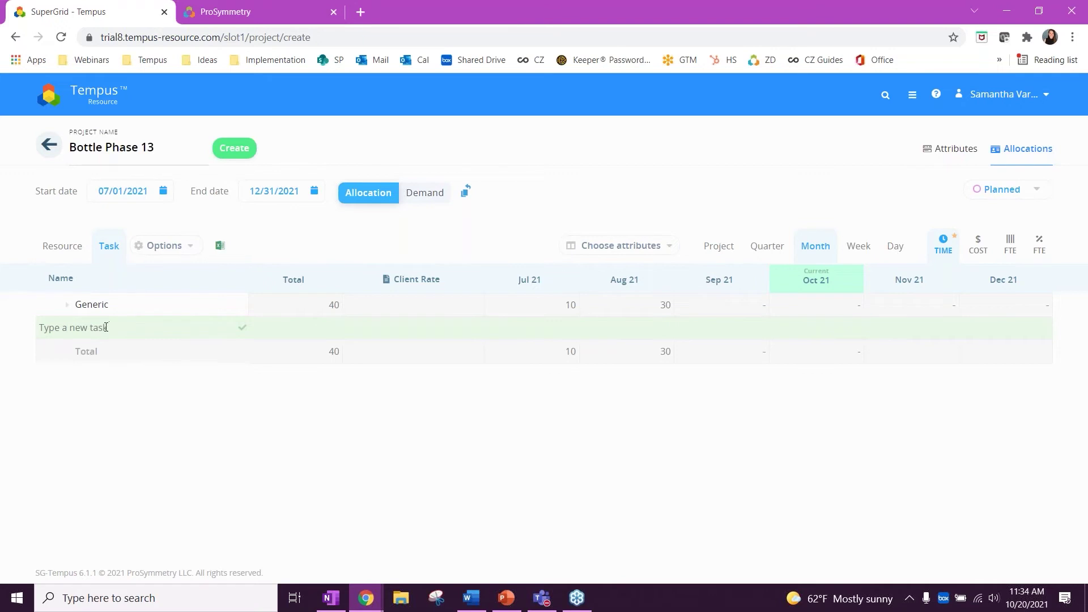
pyautogui.write('Task 1')
pyautogui.press('Return')
pyautogui.write('Task 2')
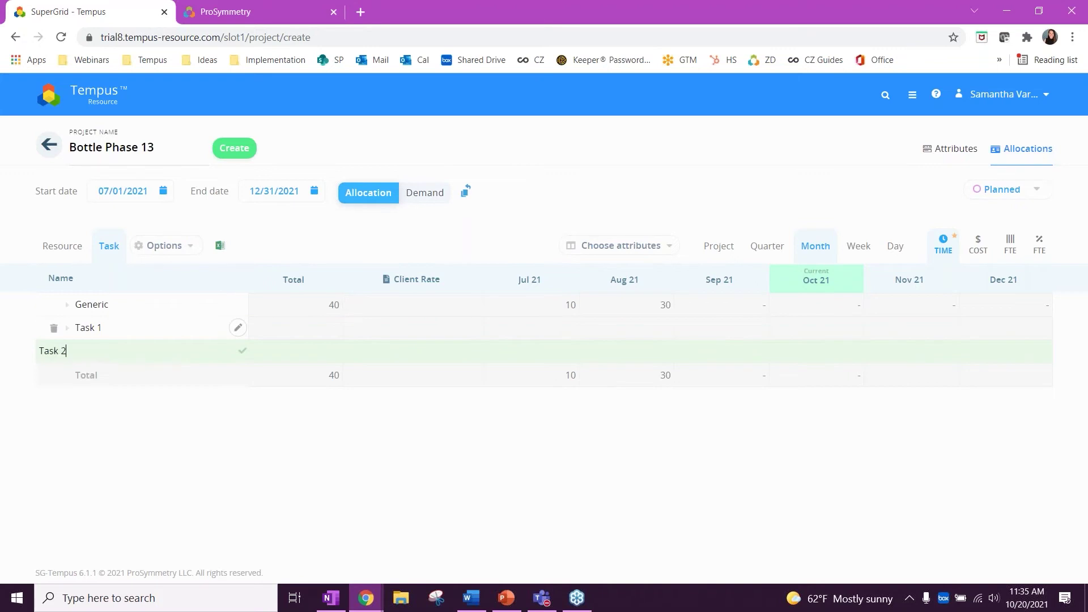
pyautogui.press('Return')
pyautogui.write('TASK')
pyautogui.press('BackSpace')
pyautogui.press('BackSpace')
pyautogui.press('BackSpace')
pyautogui.write('ask 3')
pyautogui.press('Return')
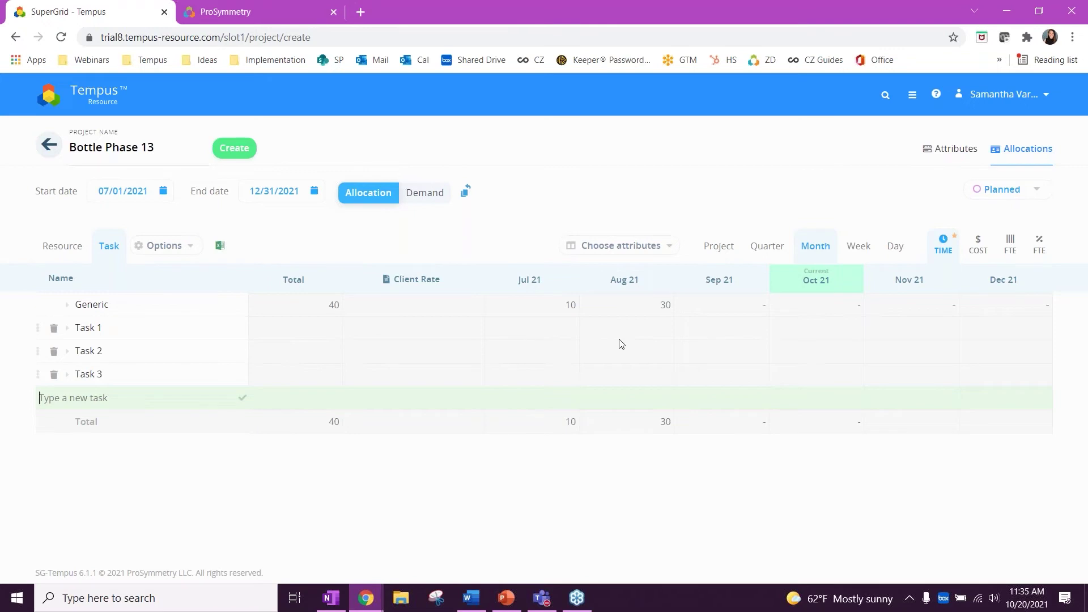
# Step: Expand Task 1 and assign it a person from the resource list
pyautogui.click(67, 329)
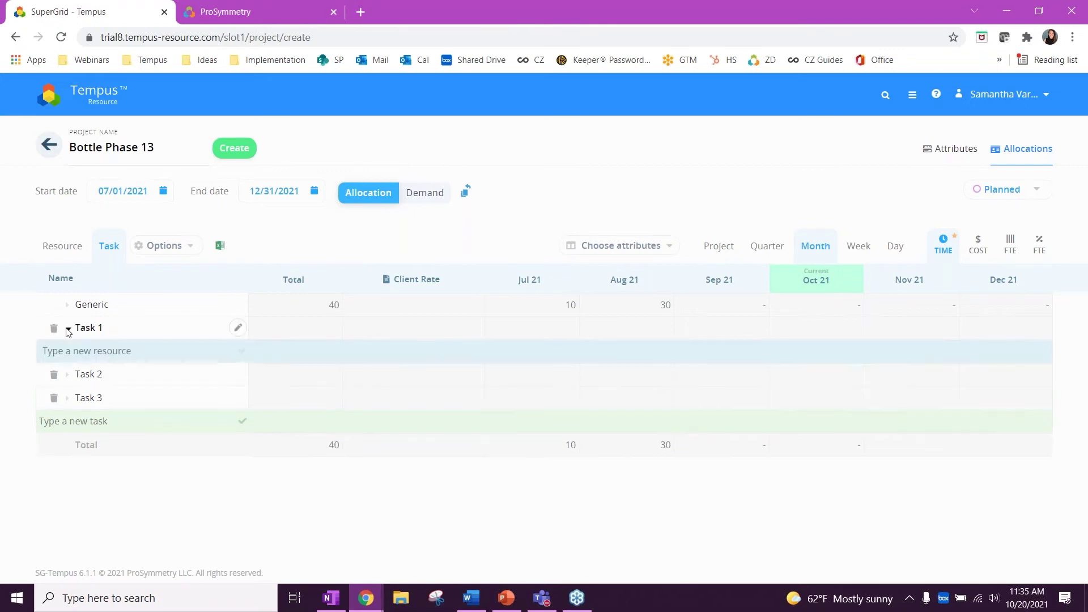
pyautogui.click(91, 350)
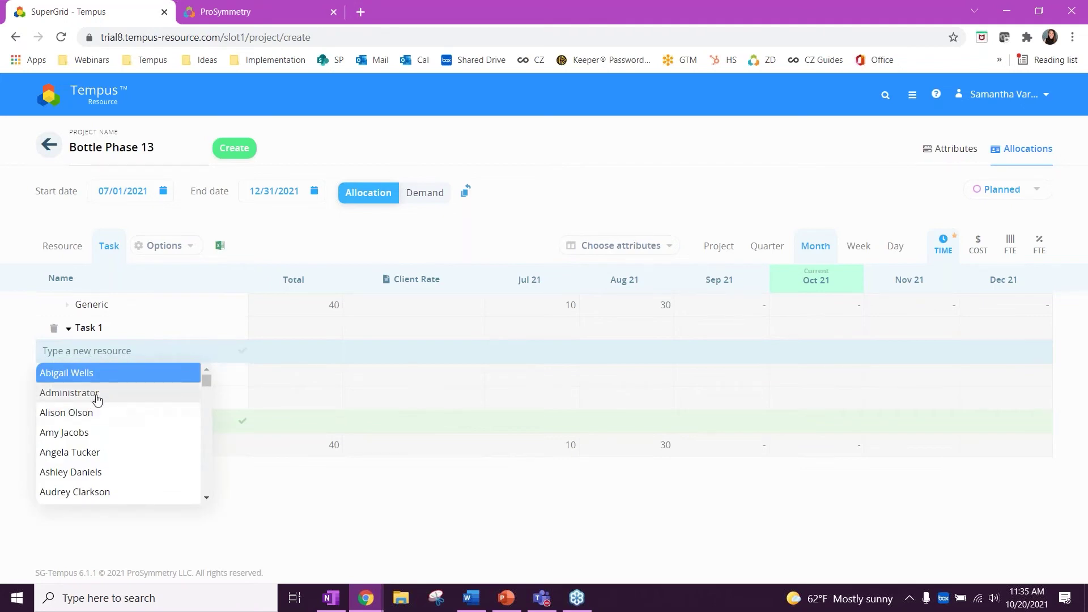
pyautogui.click(398, 582)
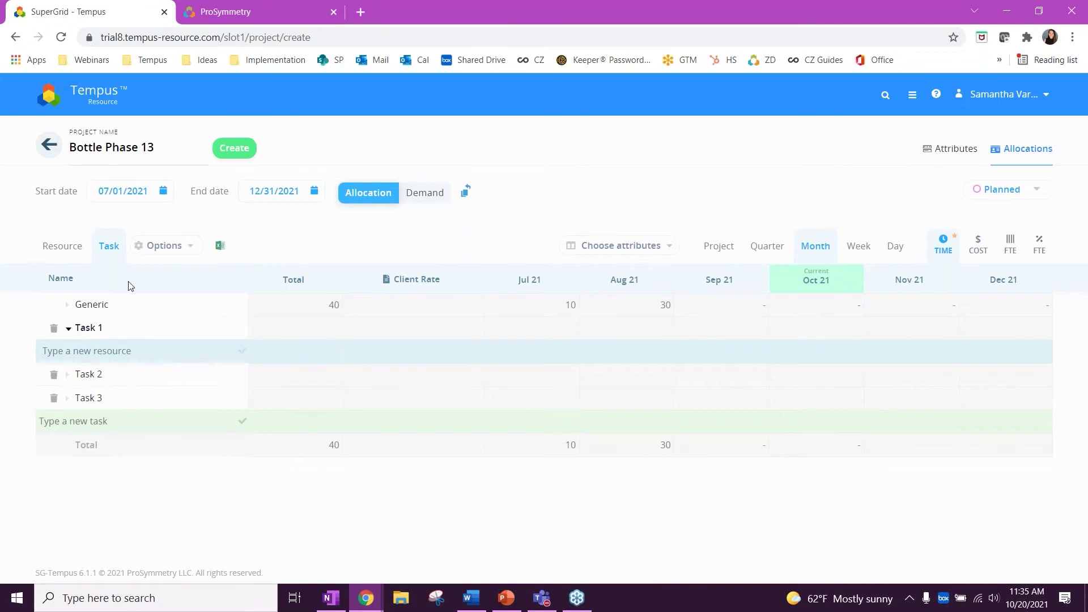
pyautogui.click(133, 351)
pyautogui.scroll(-10, 116, 456)
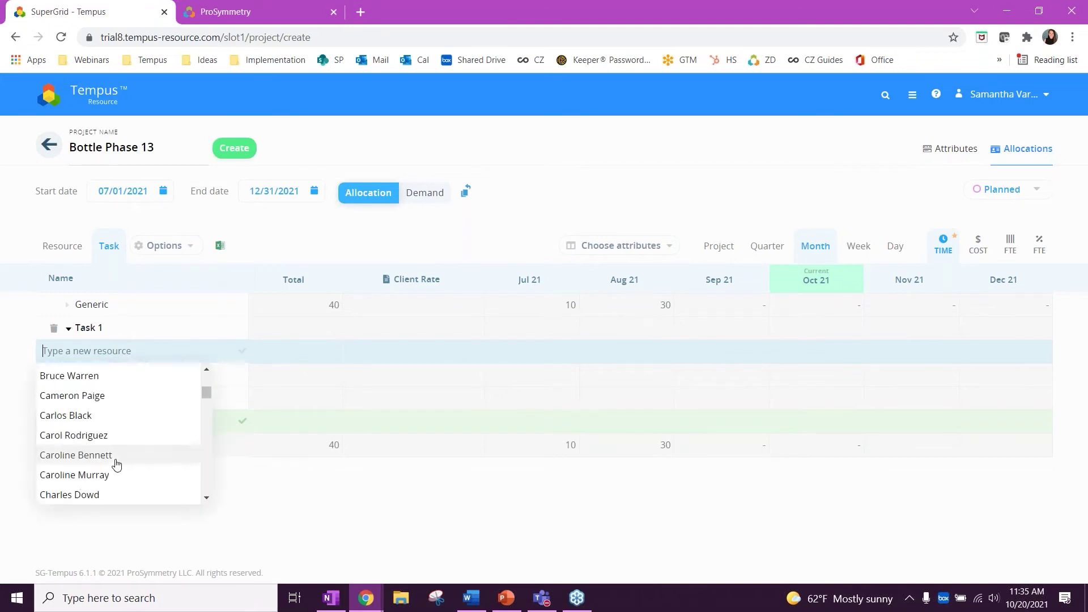
pyautogui.click(116, 437)
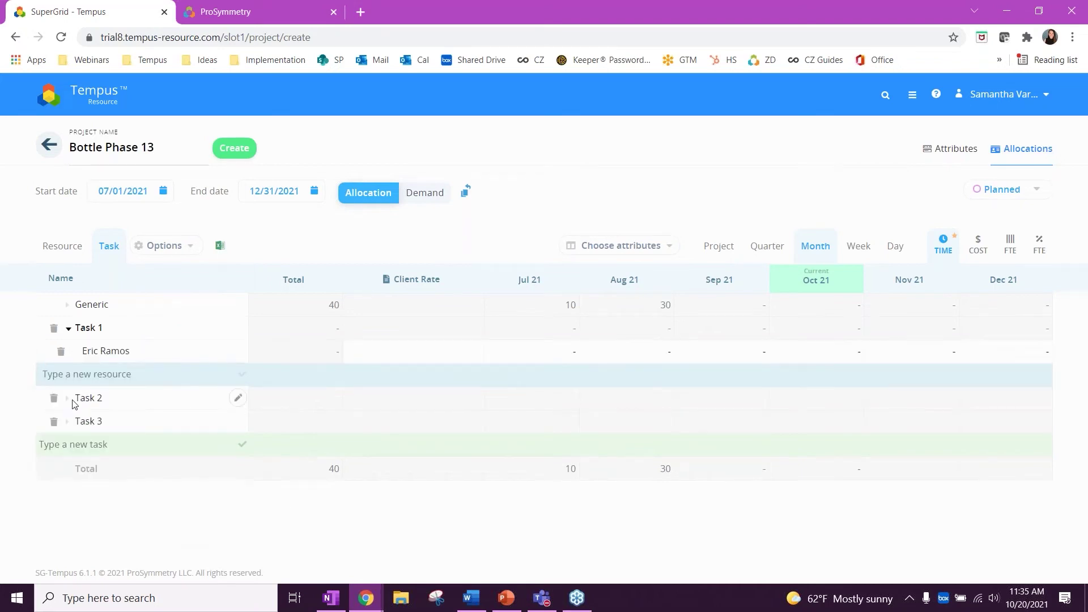
# Step: Expand Task 2 and assign it a person from the resource list
pyautogui.click(71, 399)
pyautogui.click(85, 373)
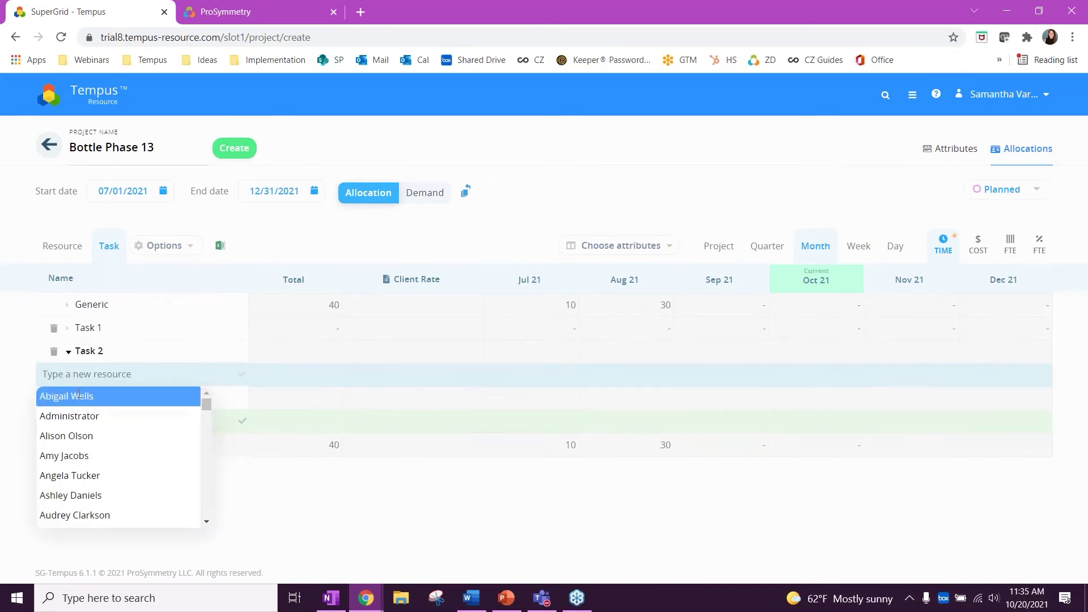
pyautogui.click(93, 471)
pyautogui.click(301, 537)
# Step: Assign a person from the resource list to Task 3, then collapse the task
pyautogui.click(68, 421)
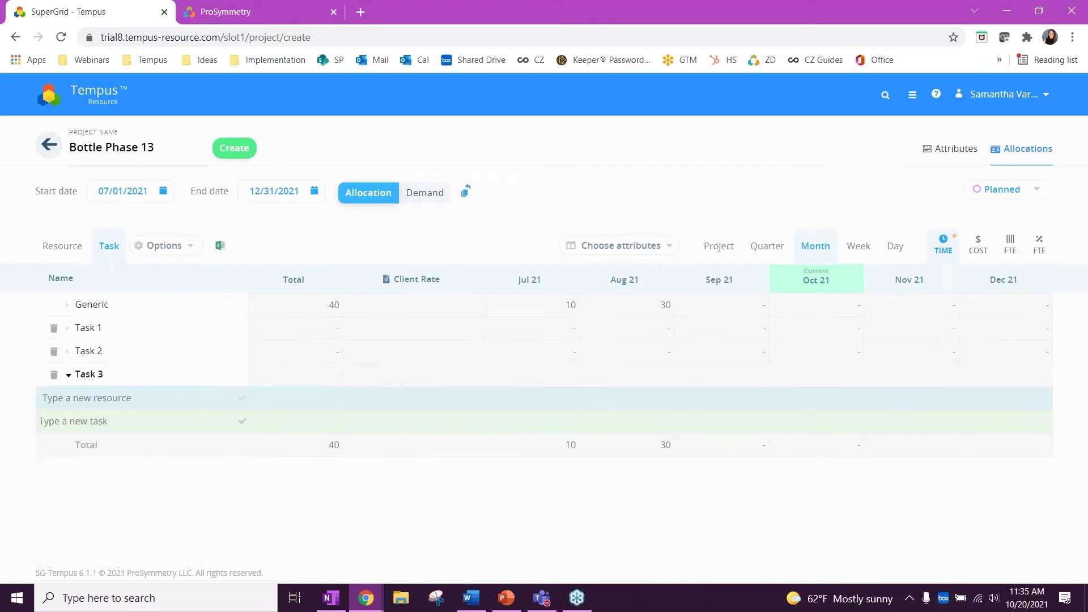
pyautogui.click(92, 396)
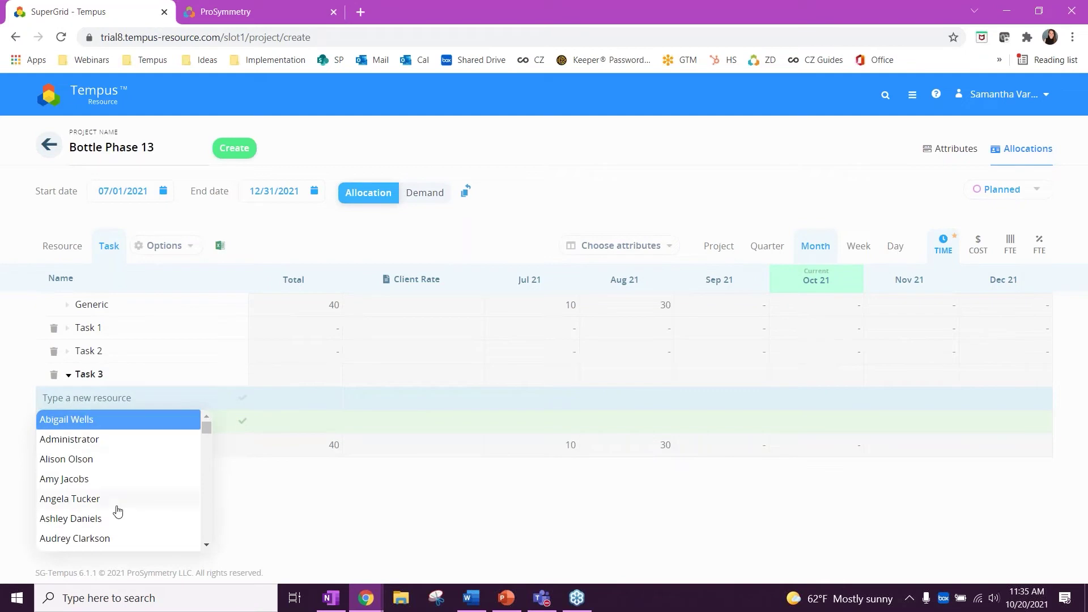
pyautogui.scroll(-3, 114, 513)
pyautogui.click(85, 431)
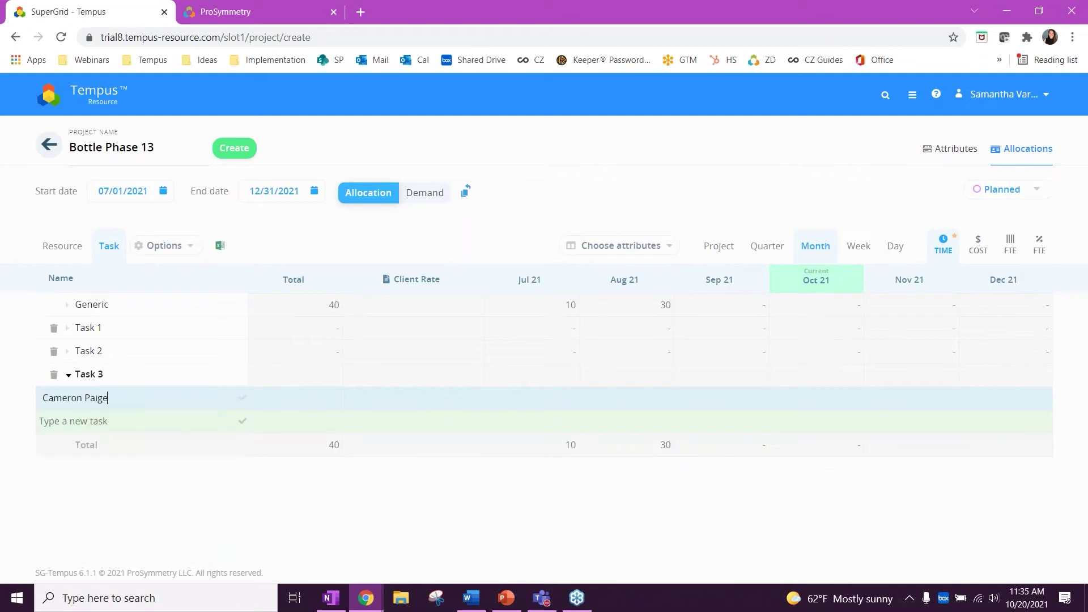
pyautogui.click(440, 512)
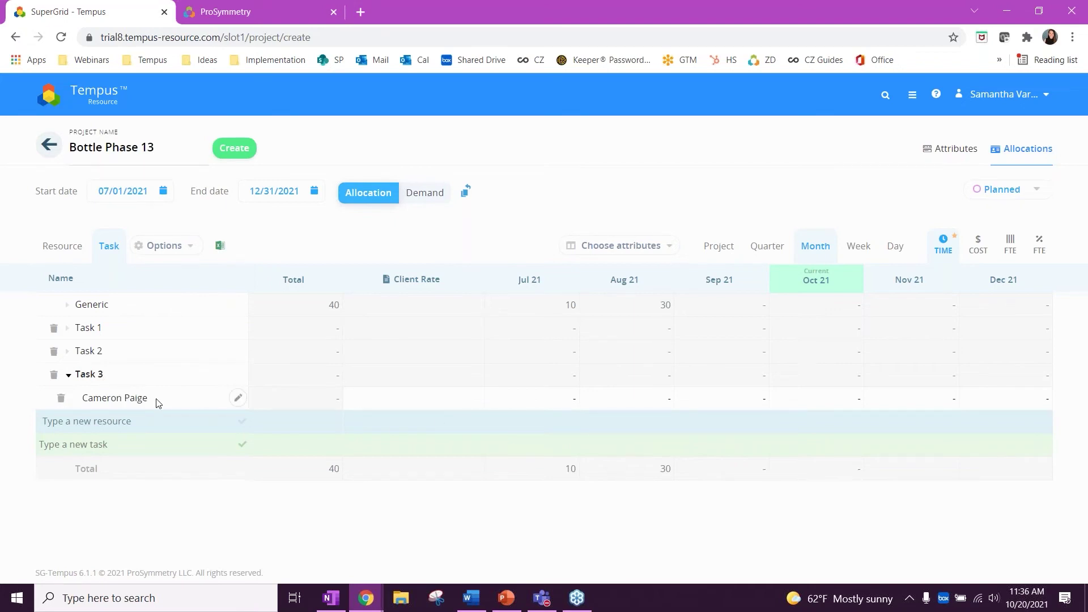
pyautogui.click(68, 375)
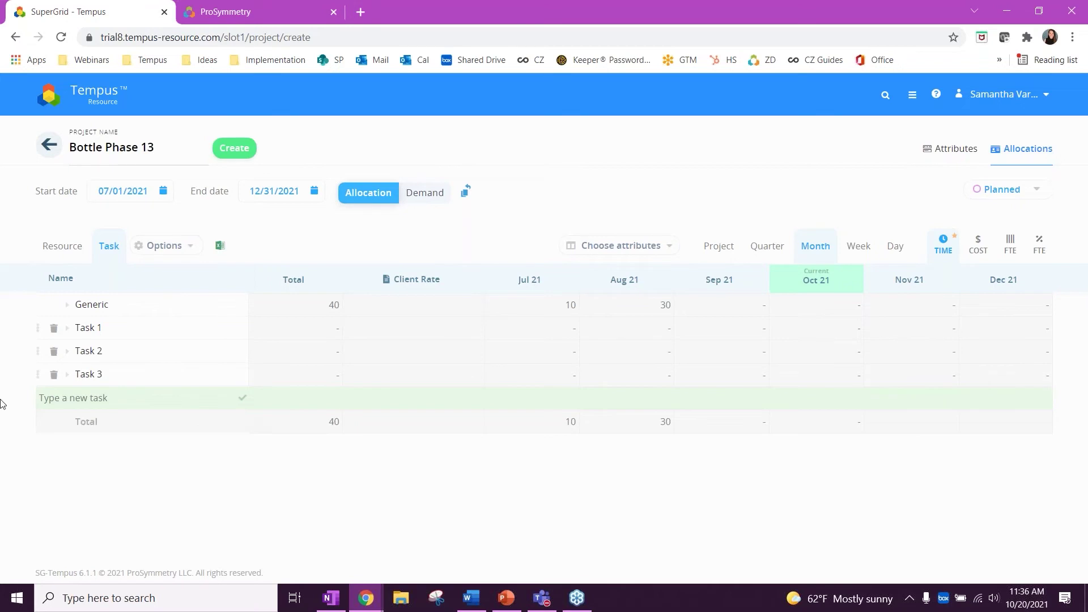
# Step: Expand Task 3 and allocate its resource 80 hours in Sep 21, 80 in Oct 21, 40 in Nov 21 and 40 in Dec 21
pyautogui.click(69, 375)
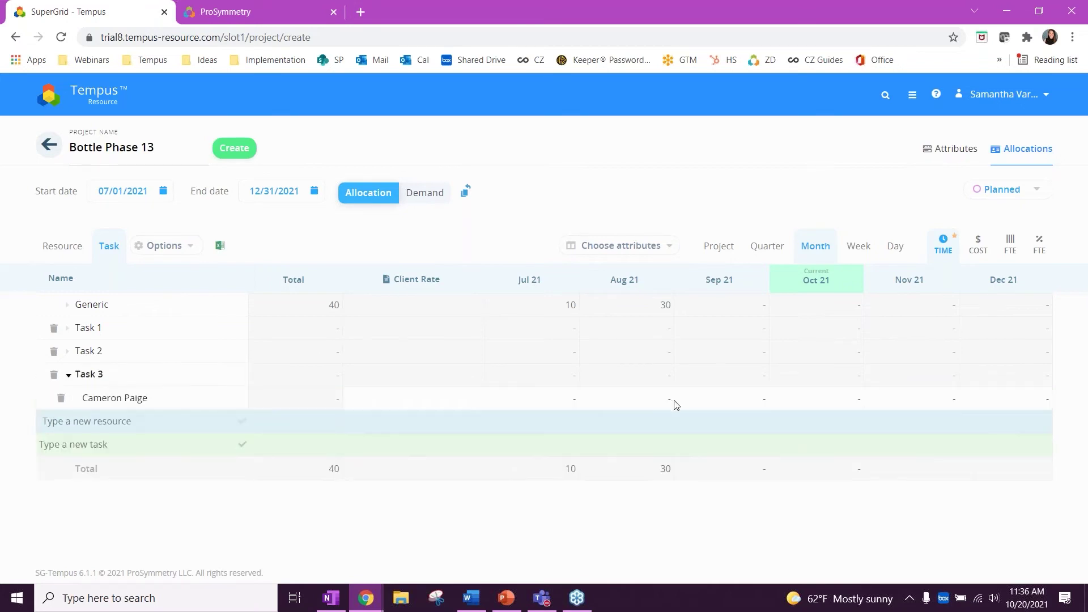
pyautogui.click(684, 404)
pyautogui.write('8')
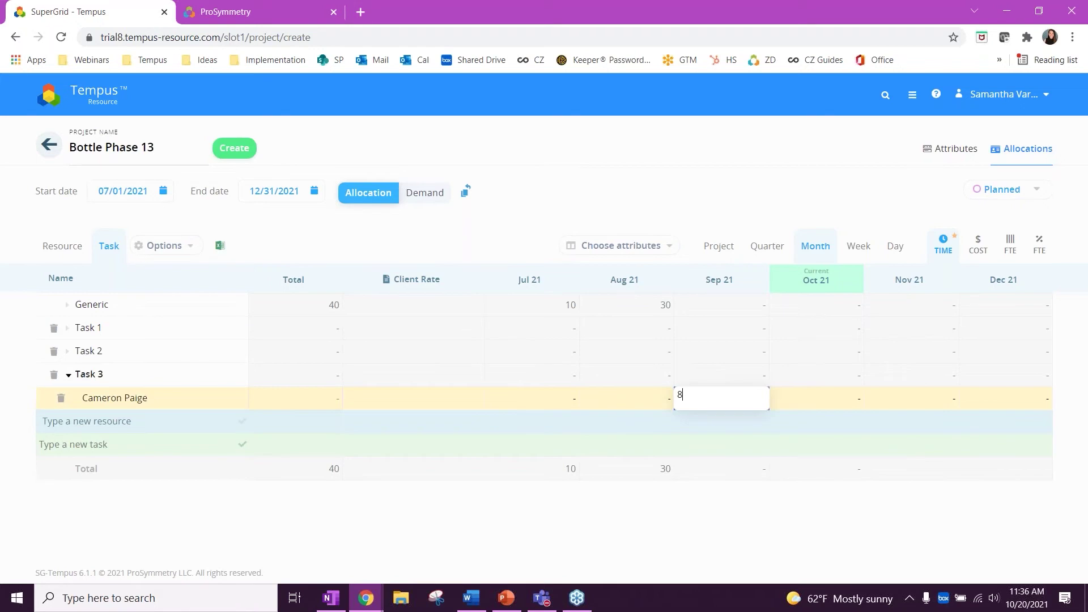
pyautogui.write('0')
pyautogui.press('Tab')
pyautogui.write('80')
pyautogui.press('Tab')
pyautogui.write('40')
pyautogui.press('Tab')
pyautogui.write('40')
pyautogui.press('Tab')
pyautogui.click(636, 511)
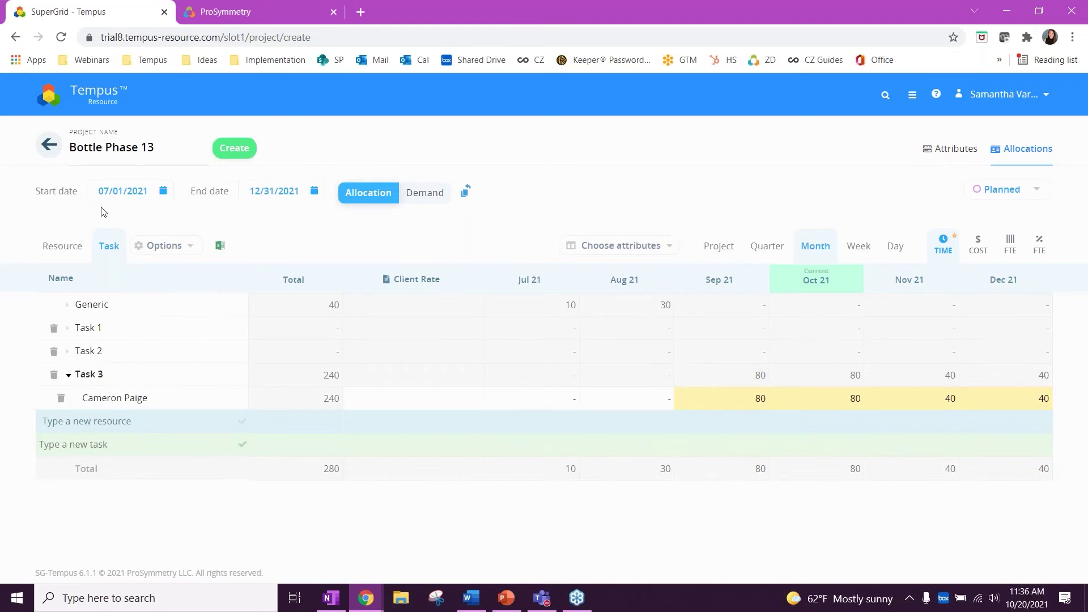
# Step: Show the allocations by resource and expand individual resources to check which tasks are assigned to them
pyautogui.click(72, 243)
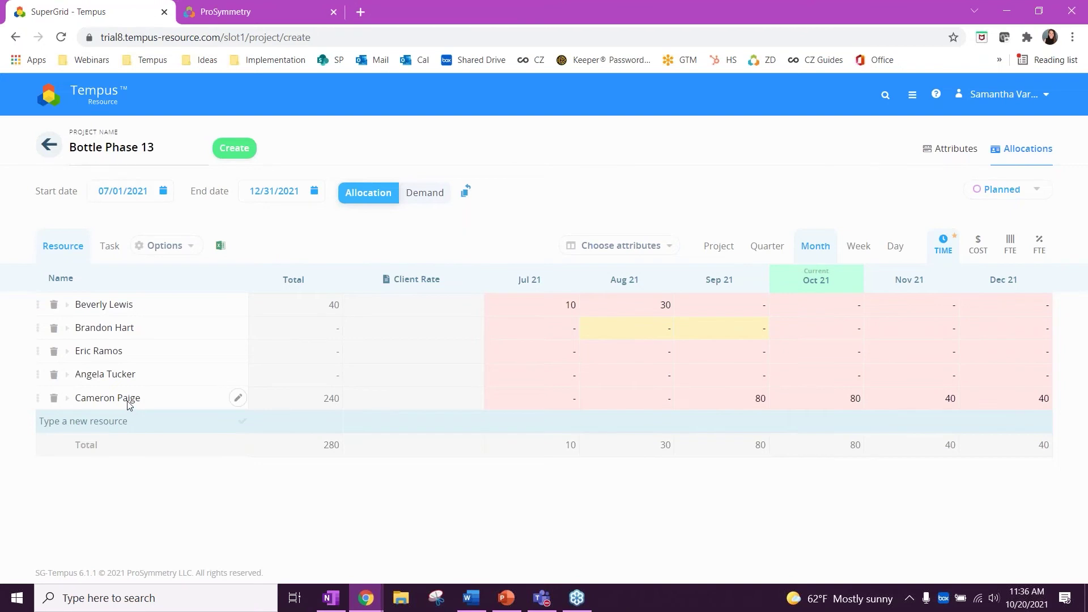
pyautogui.click(68, 399)
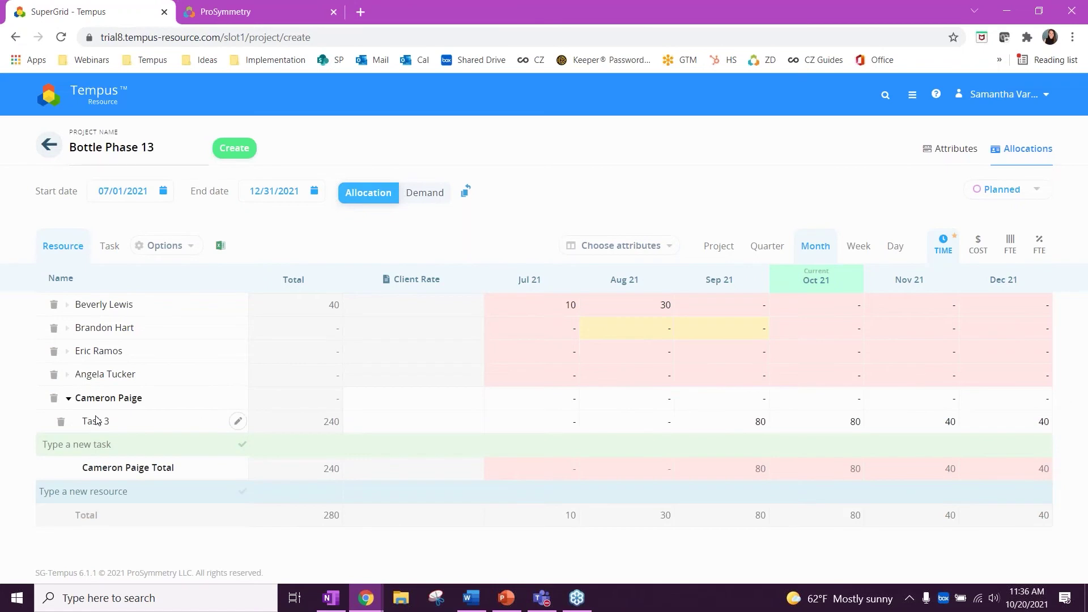
pyautogui.click(68, 376)
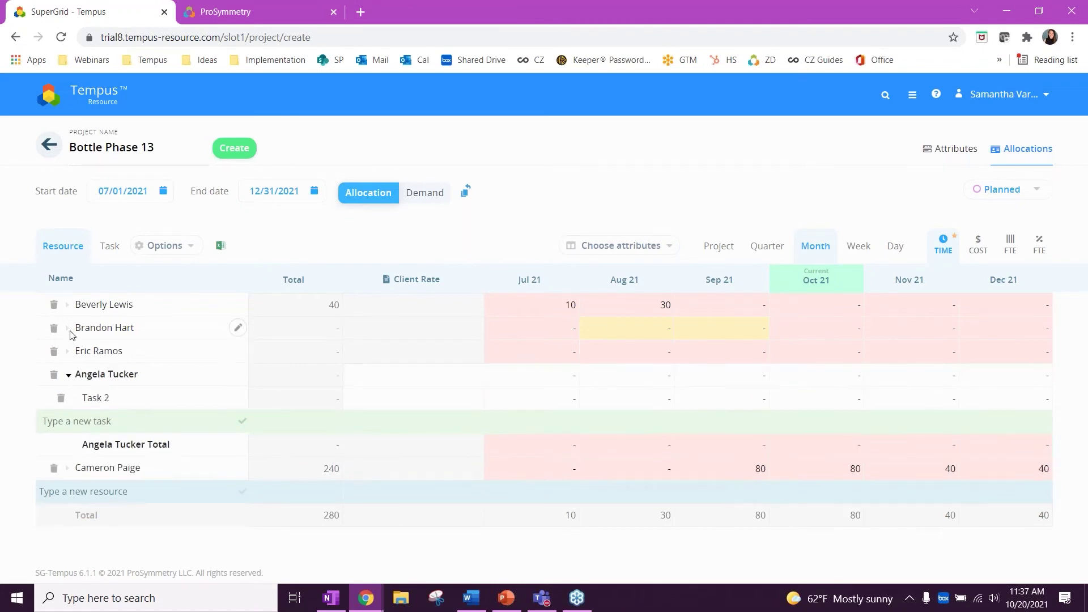
pyautogui.click(68, 329)
pyautogui.click(68, 306)
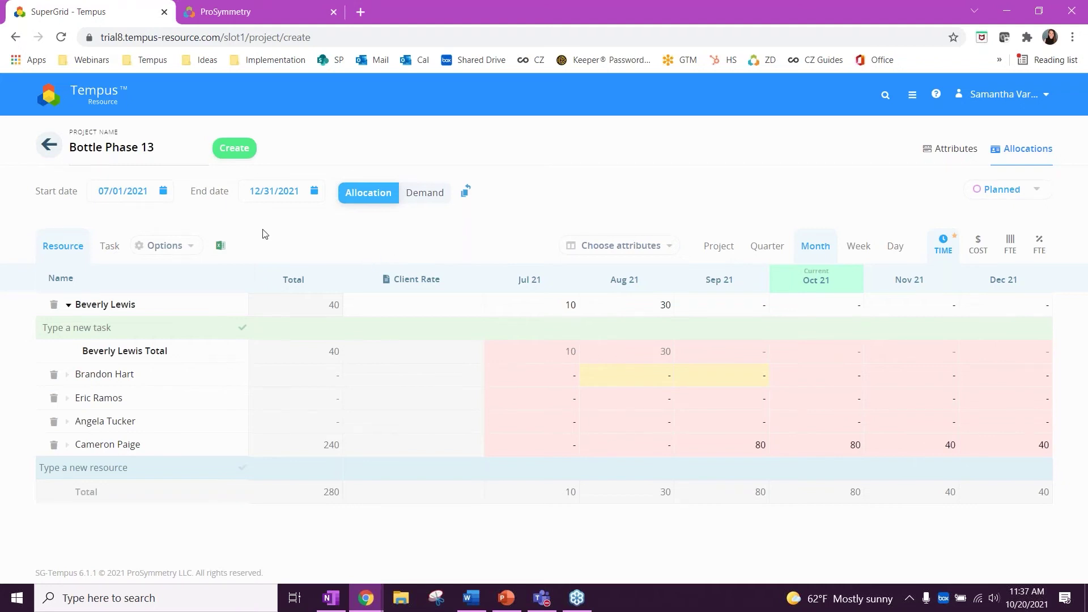
# Step: Create the project Bottle Phase 13 and return to the project list
pyautogui.moveTo(238, 374)
pyautogui.click(237, 151)
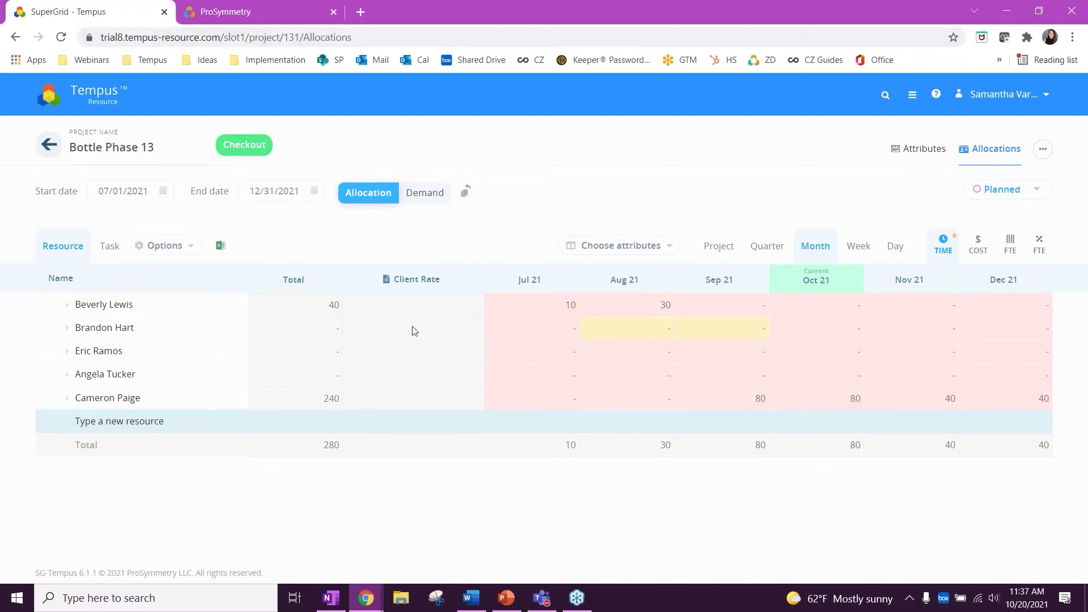
pyautogui.click(49, 146)
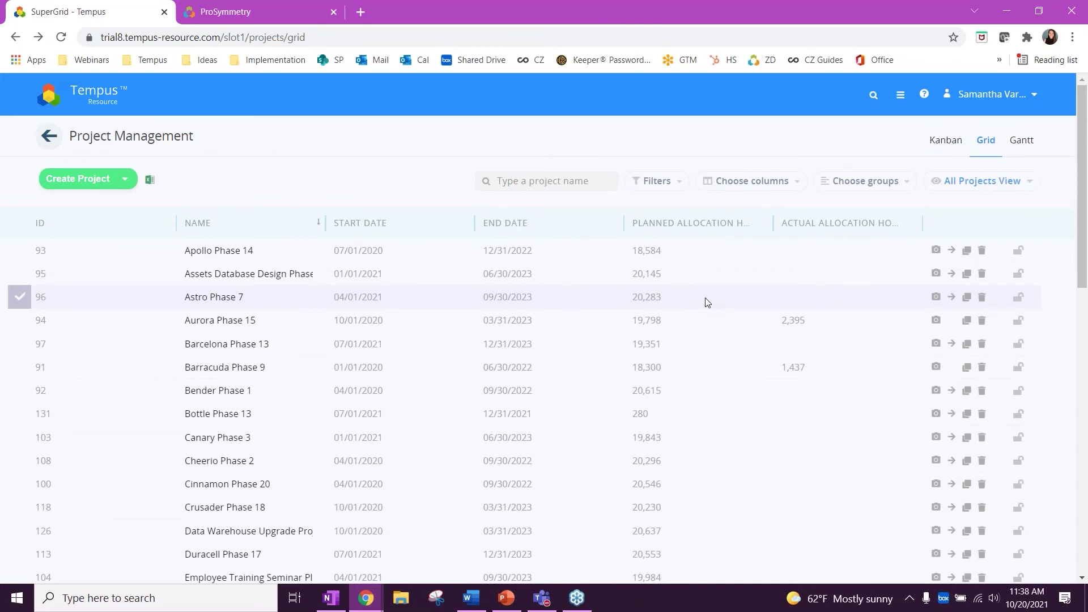
# Step: Open the project Barracuda Phase 9 and view its planned monthly allocations back to Jan 20
pyautogui.click(259, 372)
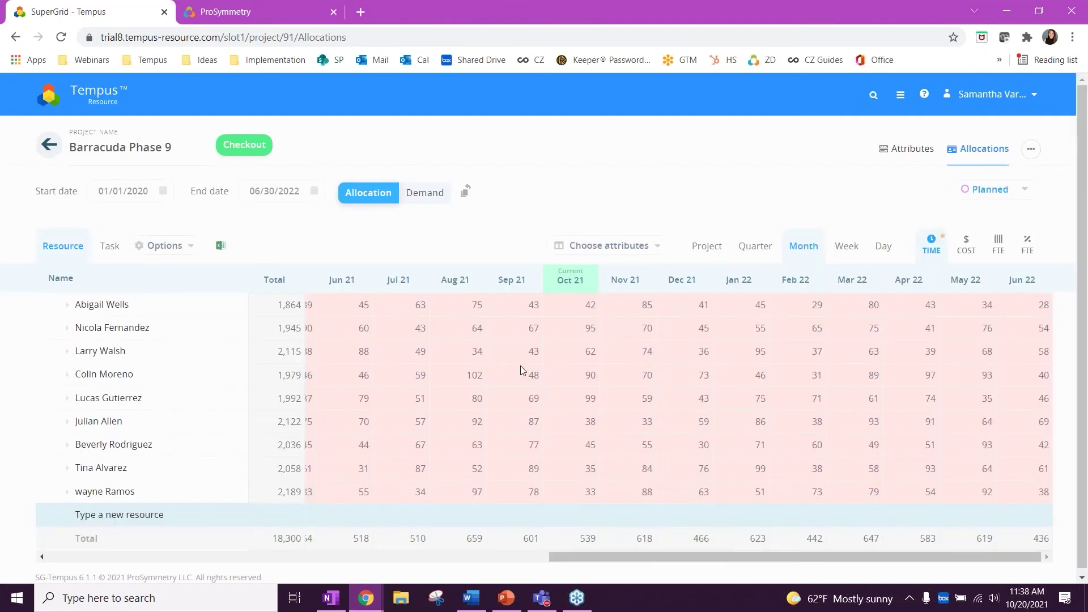
pyautogui.hscroll(-15, 520, 365)
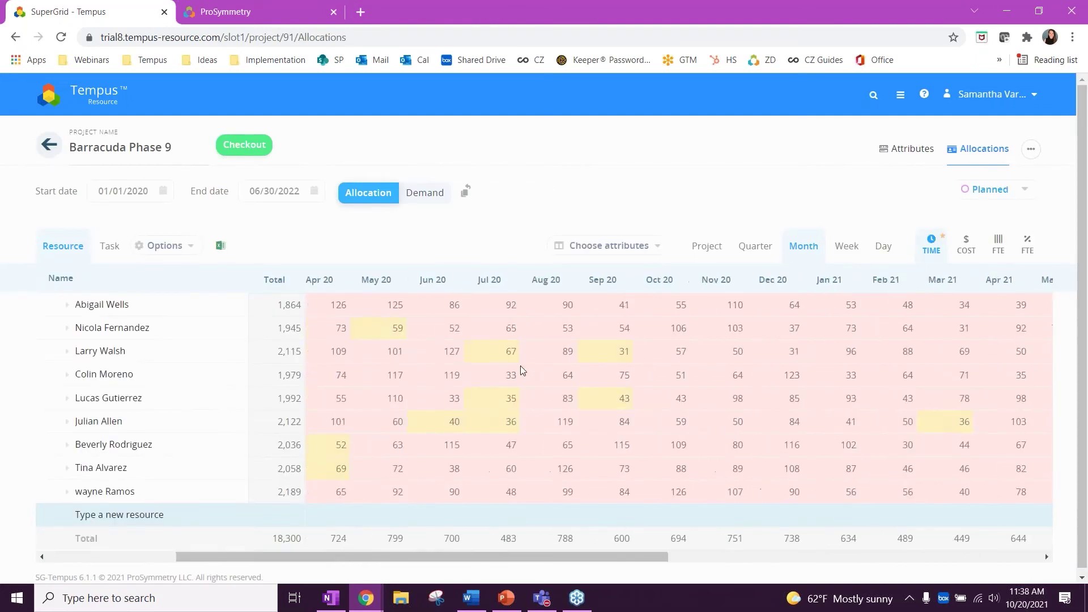
pyautogui.hscroll(-5, 520, 365)
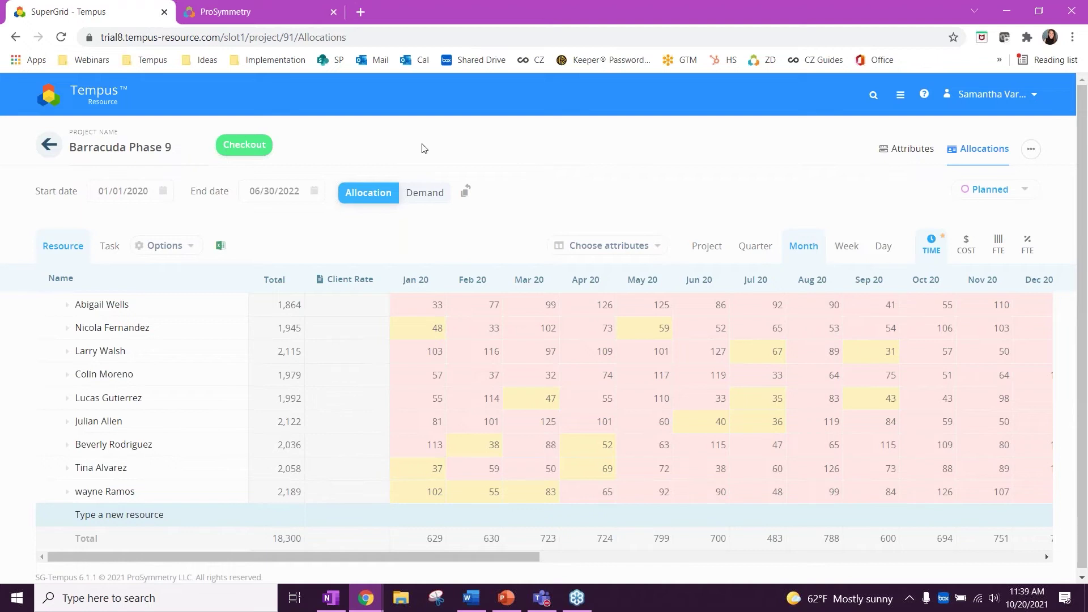
# Step: Check out Barracuda Phase 9 for editing and bring up the allocation months from Jun 21 to Jun 22
pyautogui.click(253, 154)
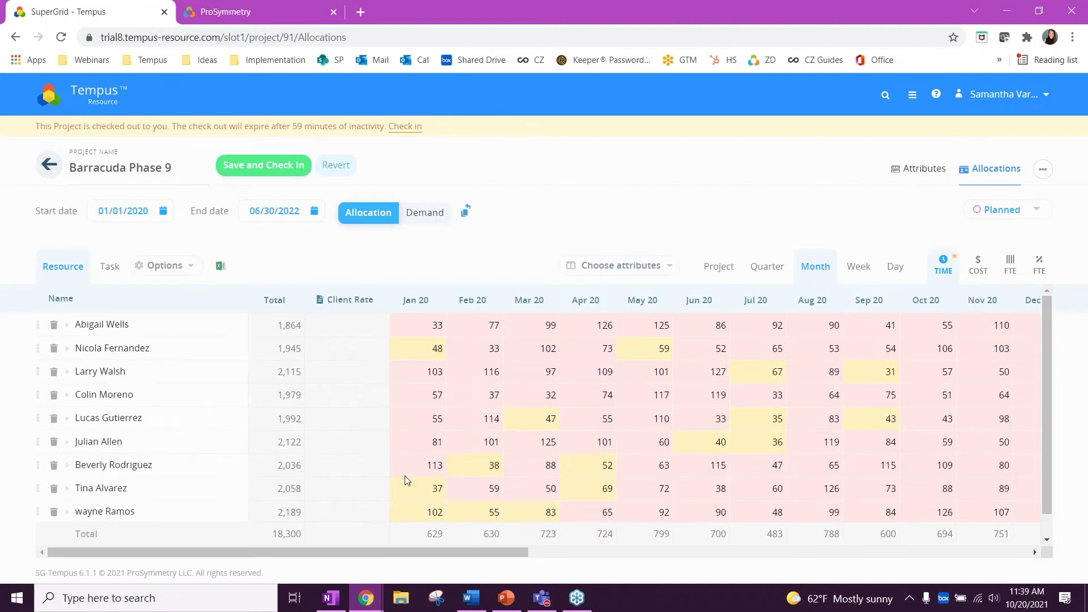
pyautogui.click(414, 489)
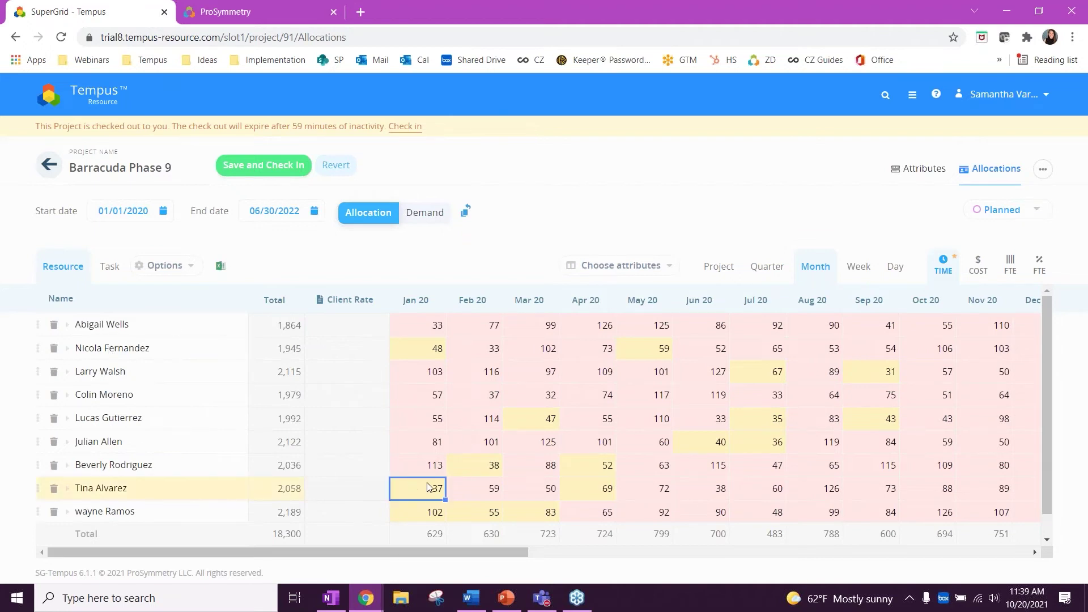
pyautogui.hscroll(5, 859, 483)
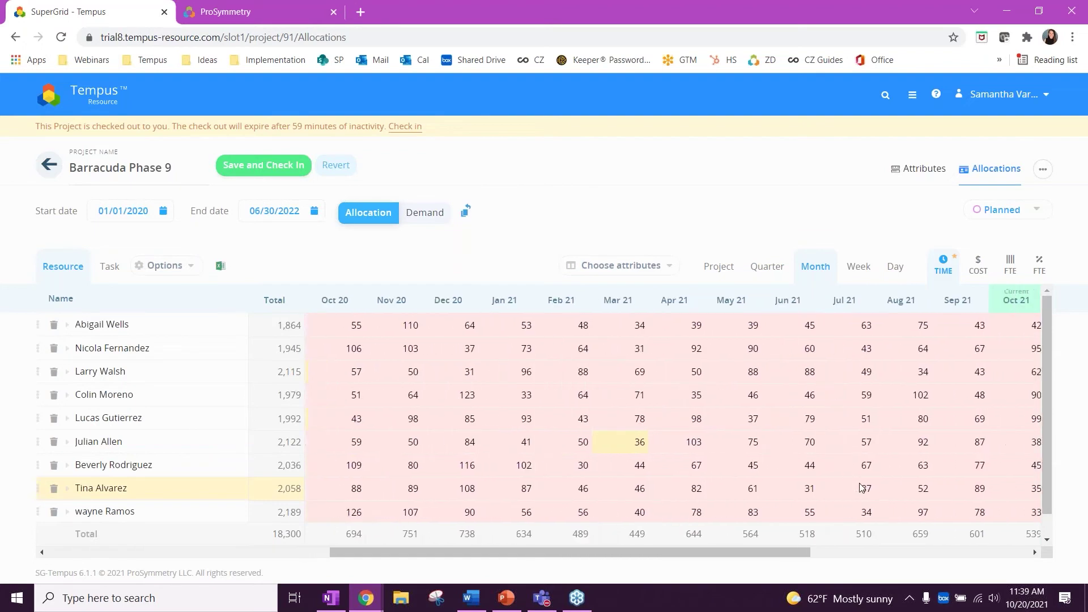
pyautogui.hscroll(5, 859, 487)
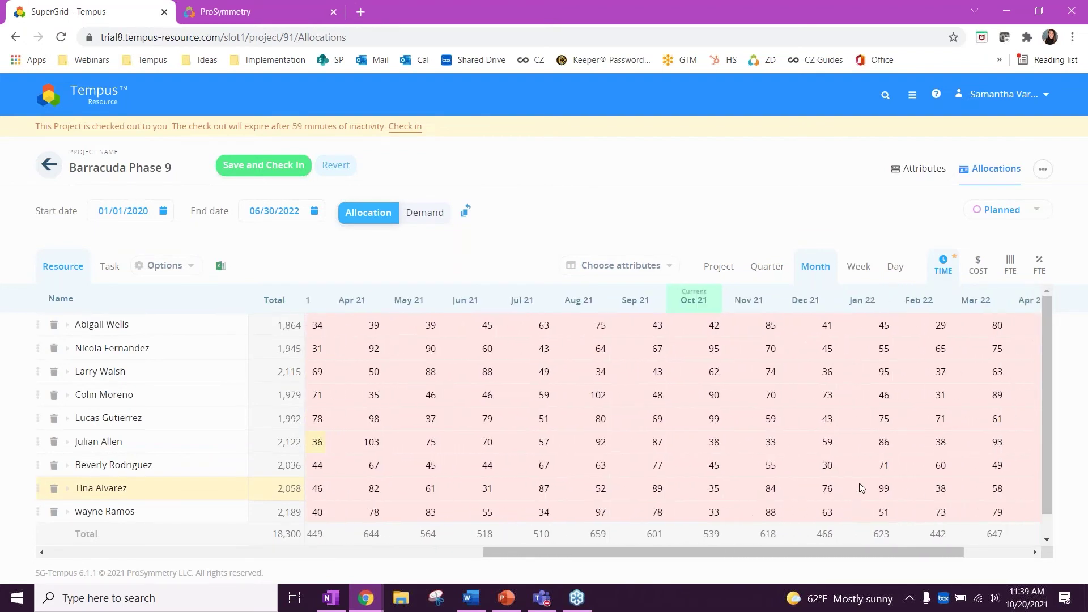
pyautogui.hscroll(3, 859, 483)
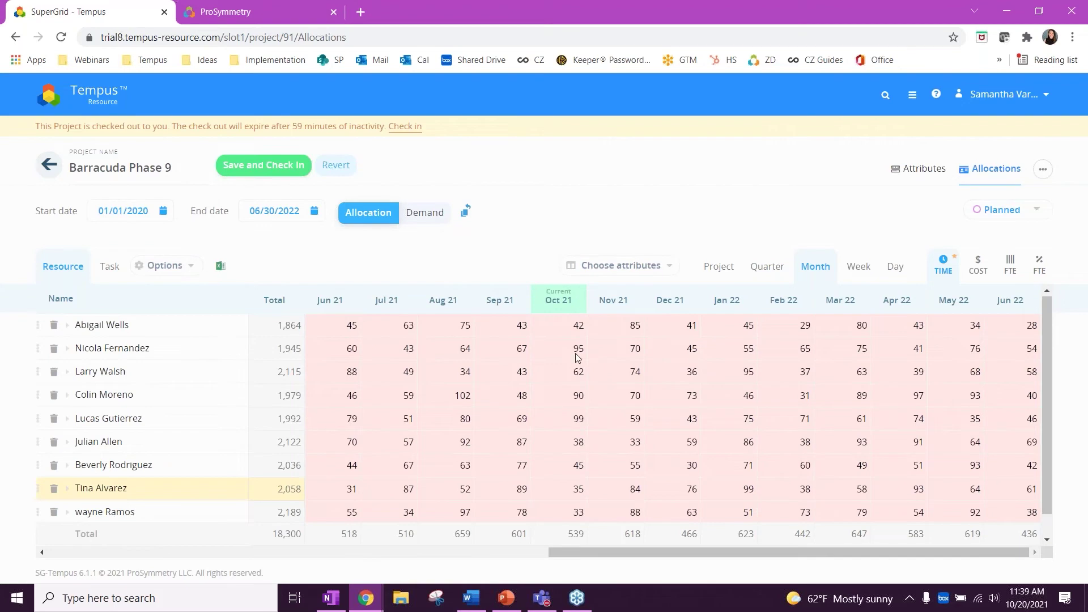
pyautogui.click(628, 513)
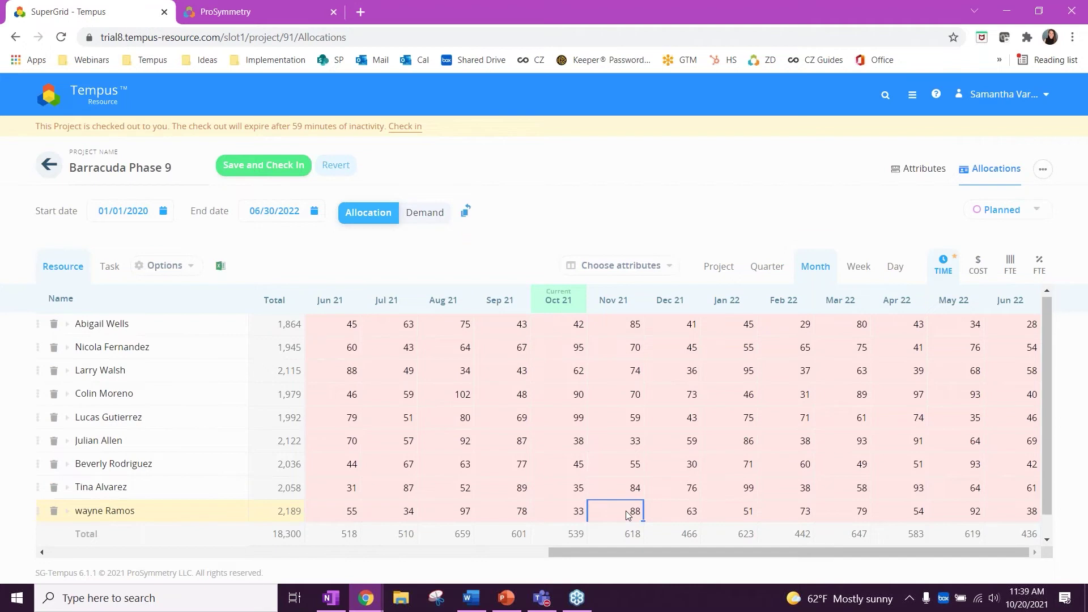
pyautogui.write('65')
pyautogui.press('Escape')
# Step: Set the last resource's Develop training materials hours to 65 for Nov 21, 30 for Dec 21 and 70 for Jan 22, then save and check in
pyautogui.click(67, 511)
pyautogui.scroll(-2, 151, 492)
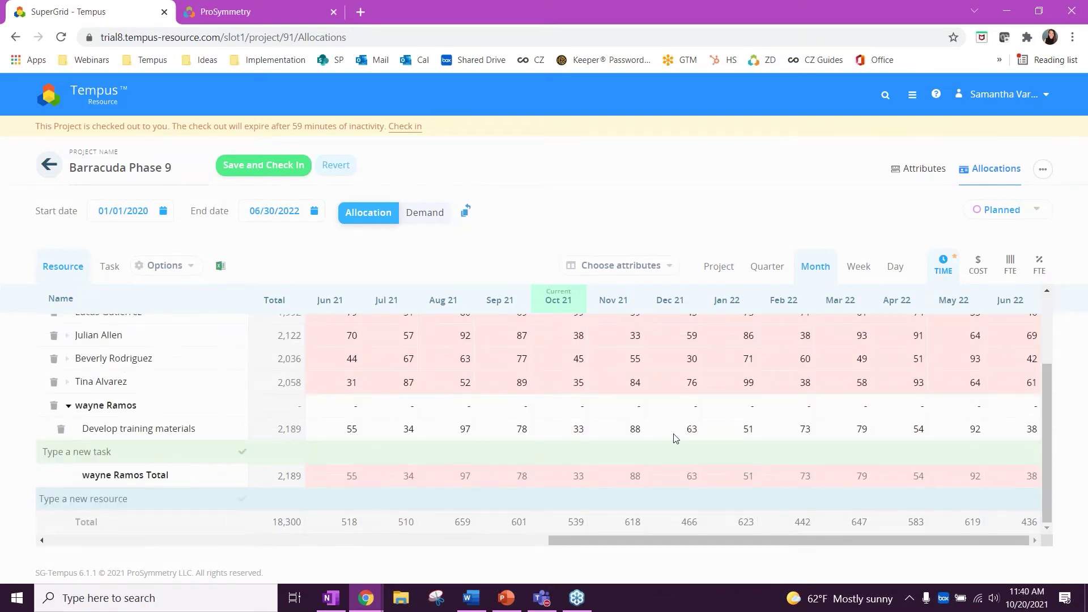
pyautogui.click(632, 437)
pyautogui.press('BackSpace')
pyautogui.write('65')
pyautogui.press('Tab')
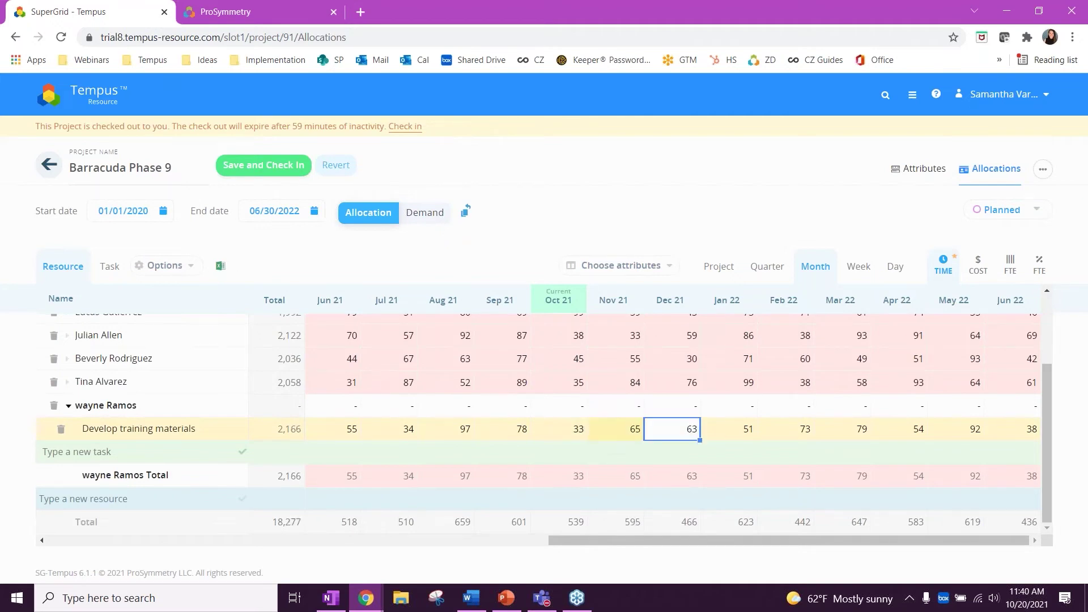
pyautogui.write('30')
pyautogui.press('Tab')
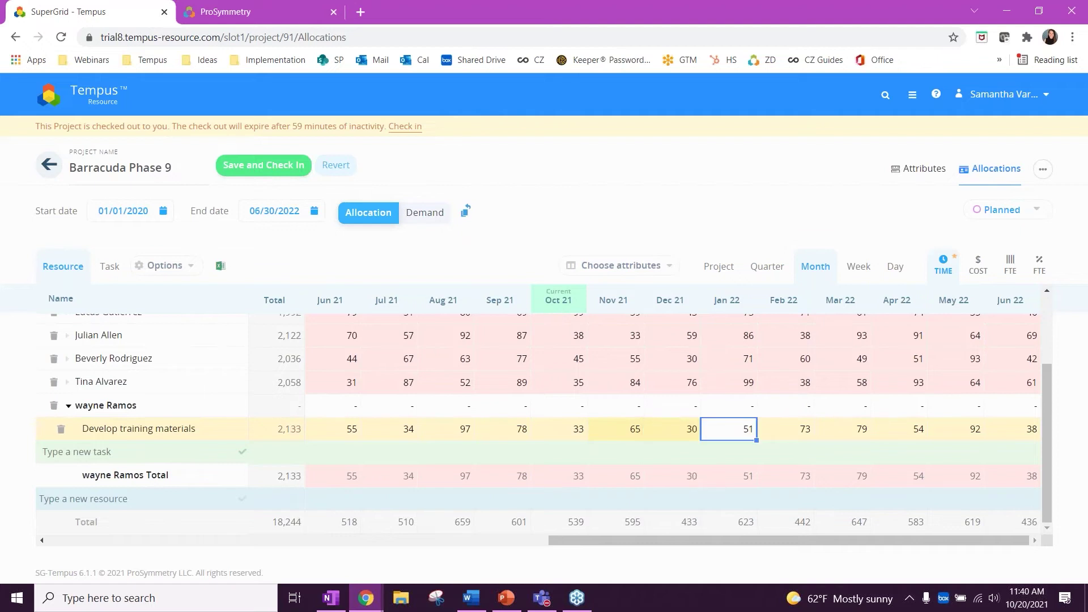
pyautogui.write('70')
pyautogui.press('Tab')
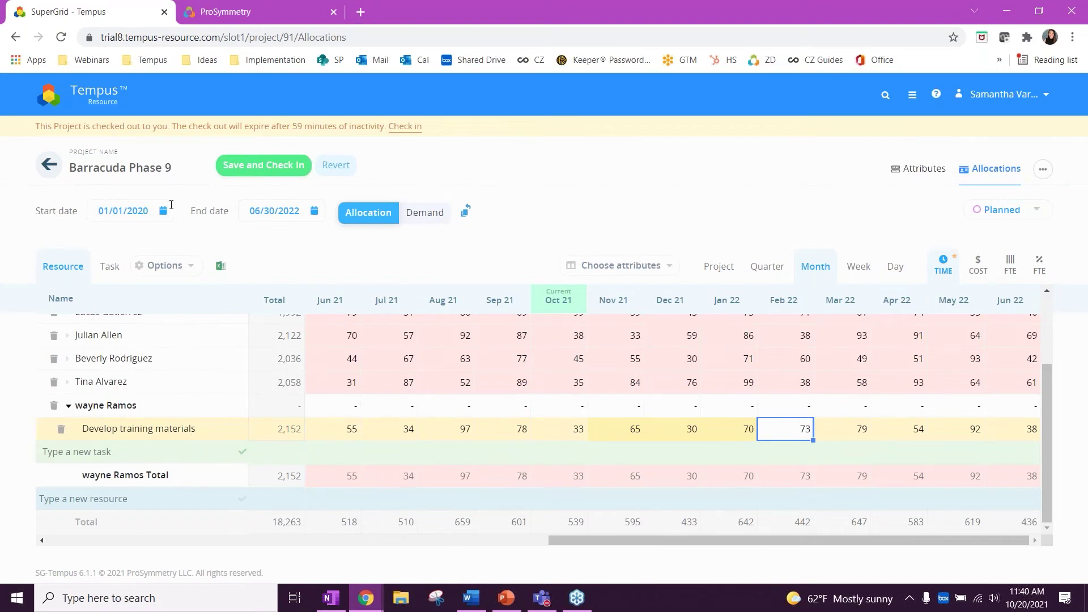
pyautogui.click(261, 170)
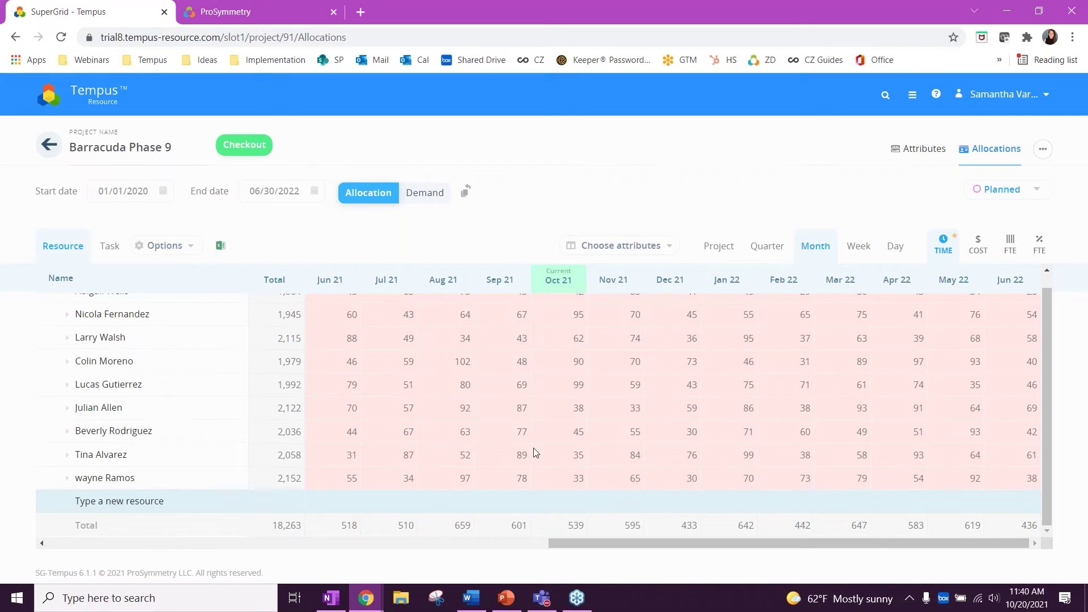
# Step: Review the planned monthly allocations of all resources across the project's duration
pyautogui.hscroll(-5, 500, 462)
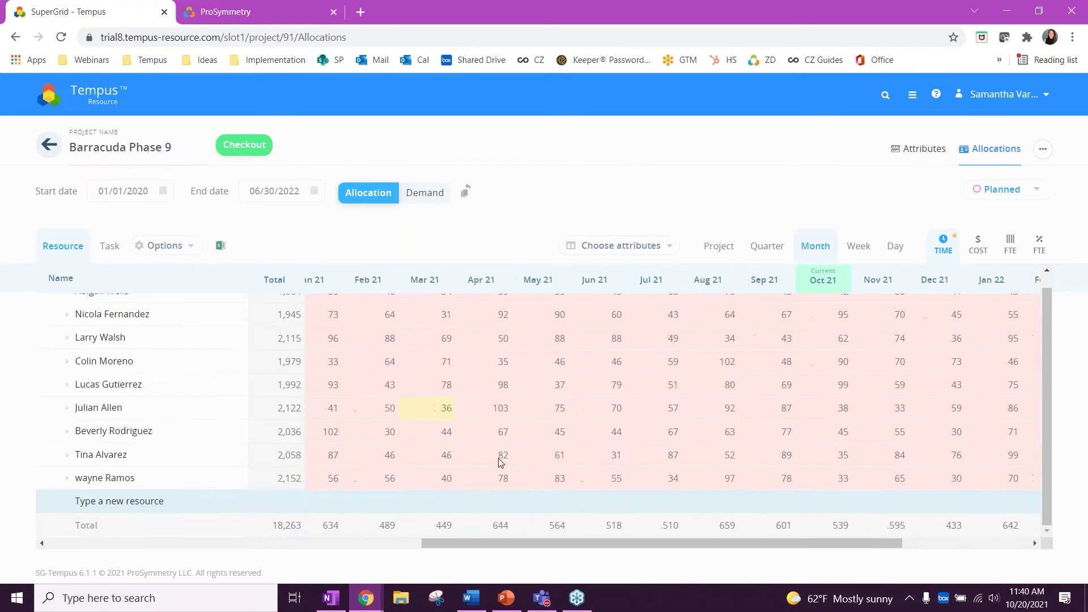
pyautogui.hscroll(-5, 499, 462)
pyautogui.scroll(1, 498, 461)
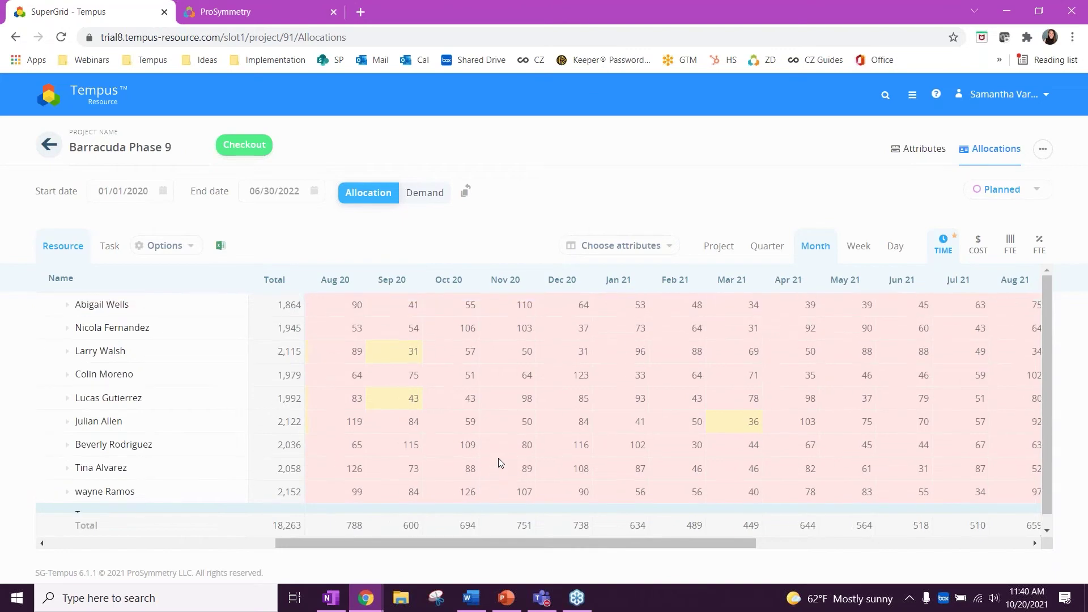
pyautogui.hscroll(-3, 498, 458)
pyautogui.hscroll(9, 498, 458)
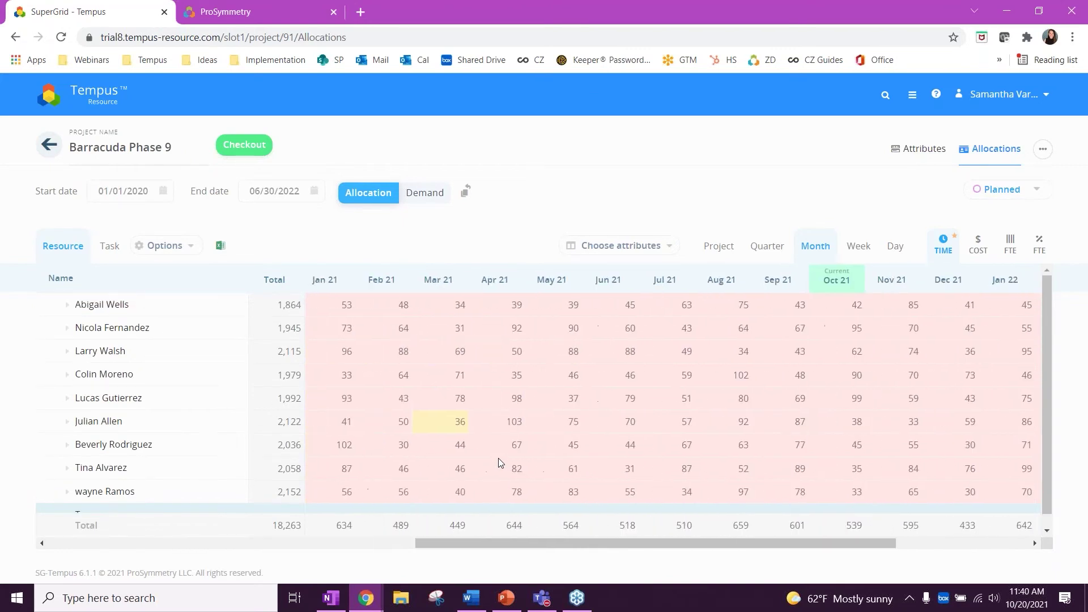
pyautogui.scroll(-1, 498, 458)
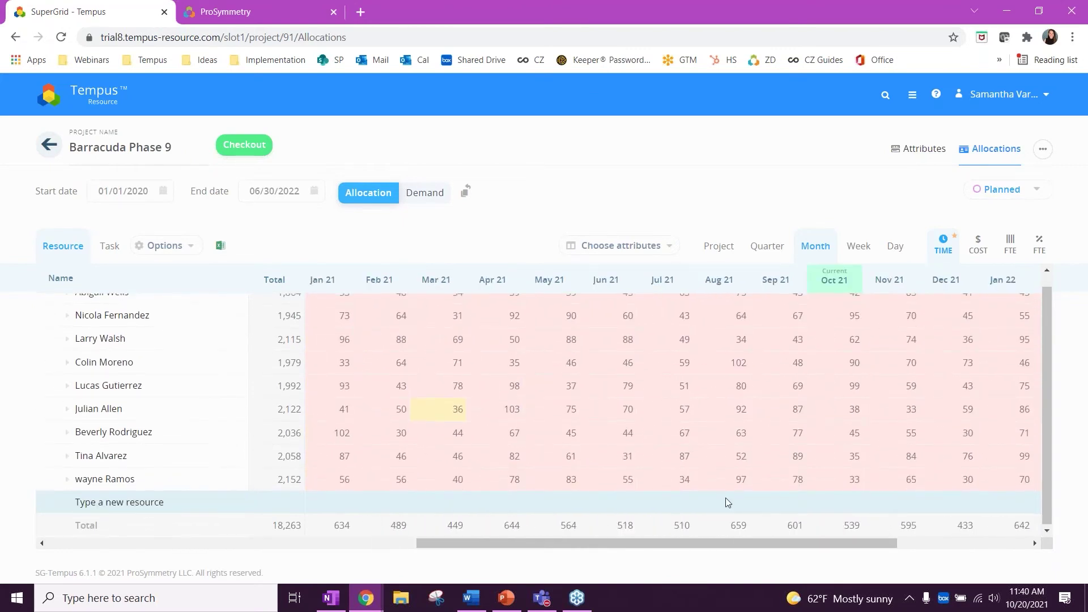
pyautogui.hscroll(5, 725, 497)
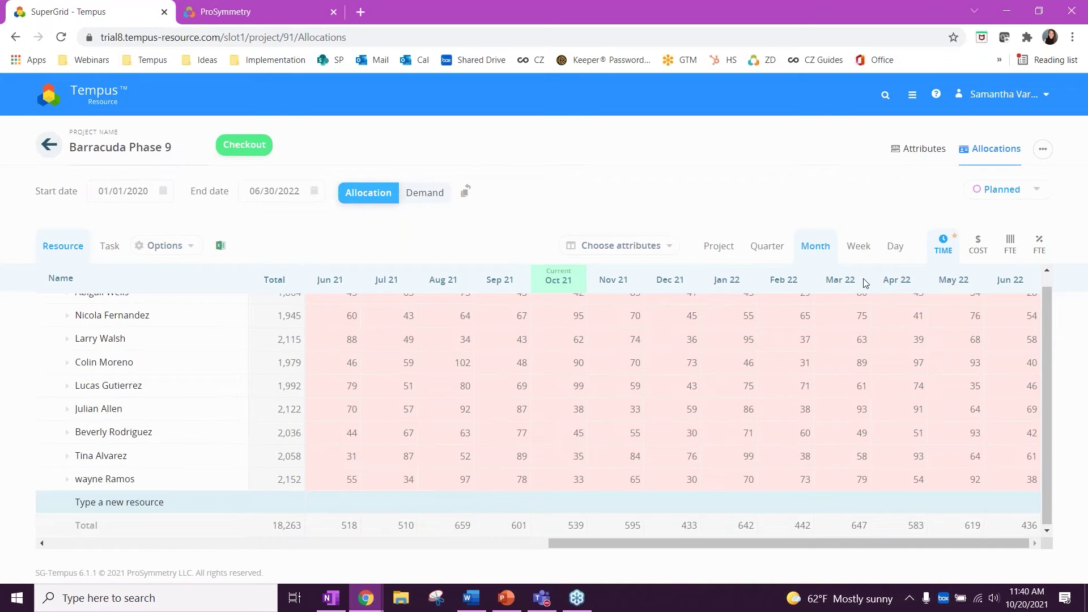
# Step: View the planned allocations by week and by day, then switch the display to actual allocations
pyautogui.click(856, 250)
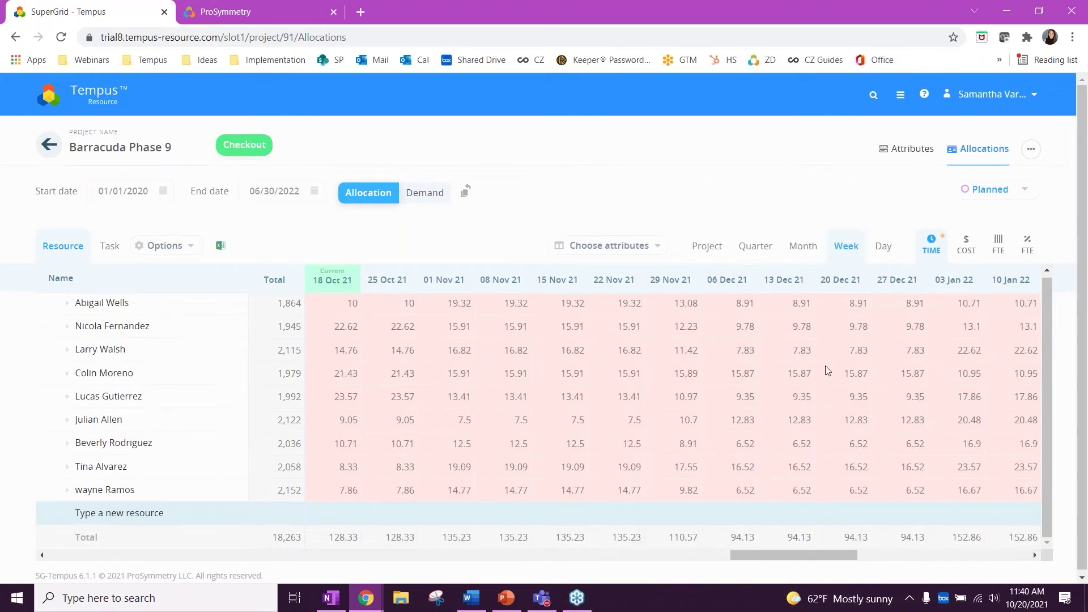
pyautogui.click(878, 252)
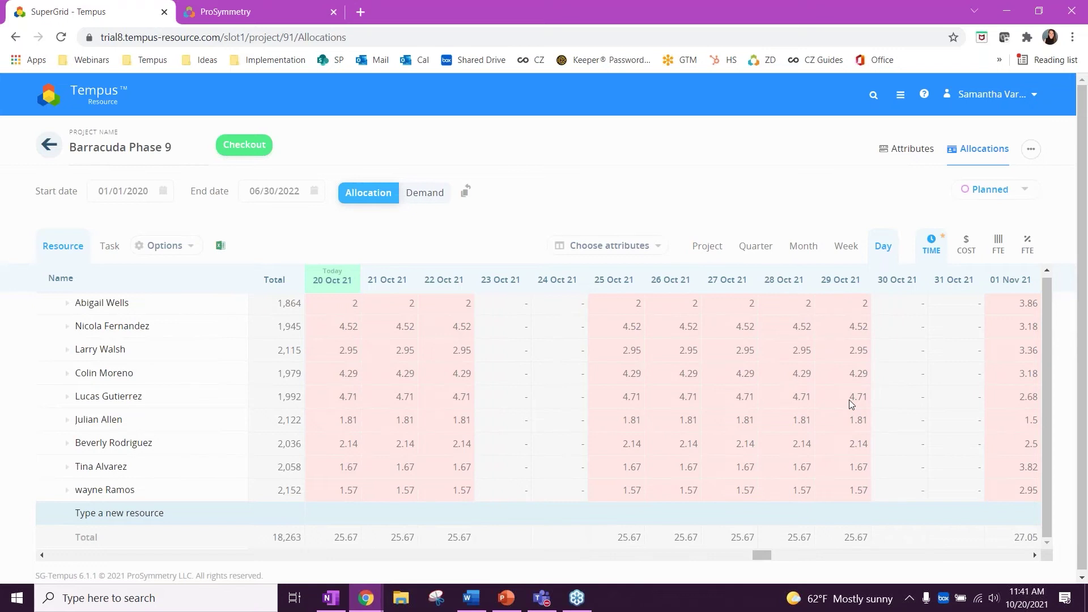
pyautogui.click(1011, 193)
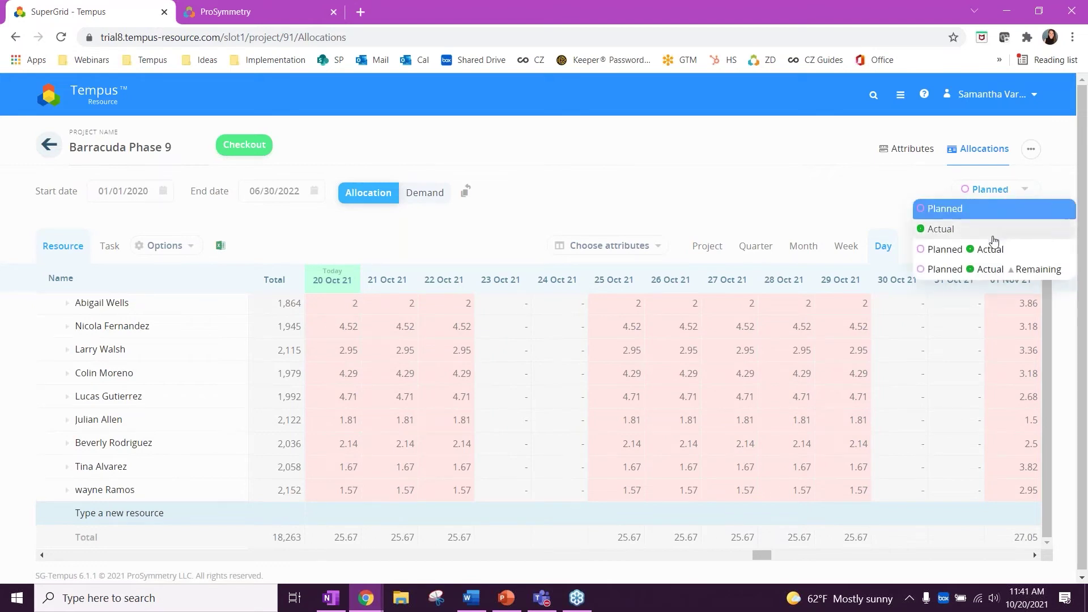
pyautogui.click(942, 229)
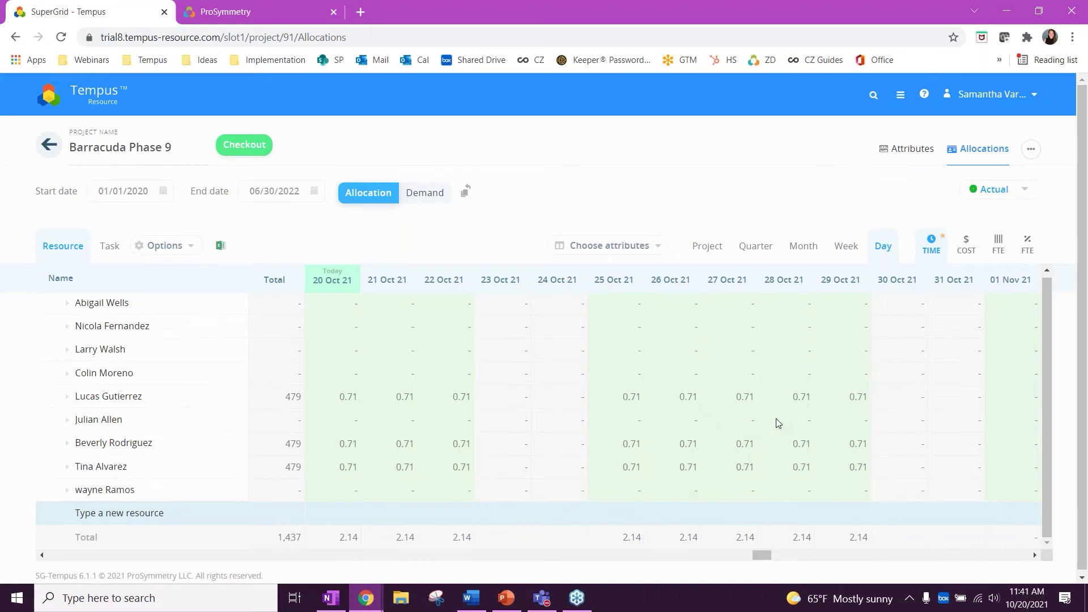
# Step: Show the actual allocations by month and check out Barracuda Phase 9 for editing
pyautogui.click(813, 248)
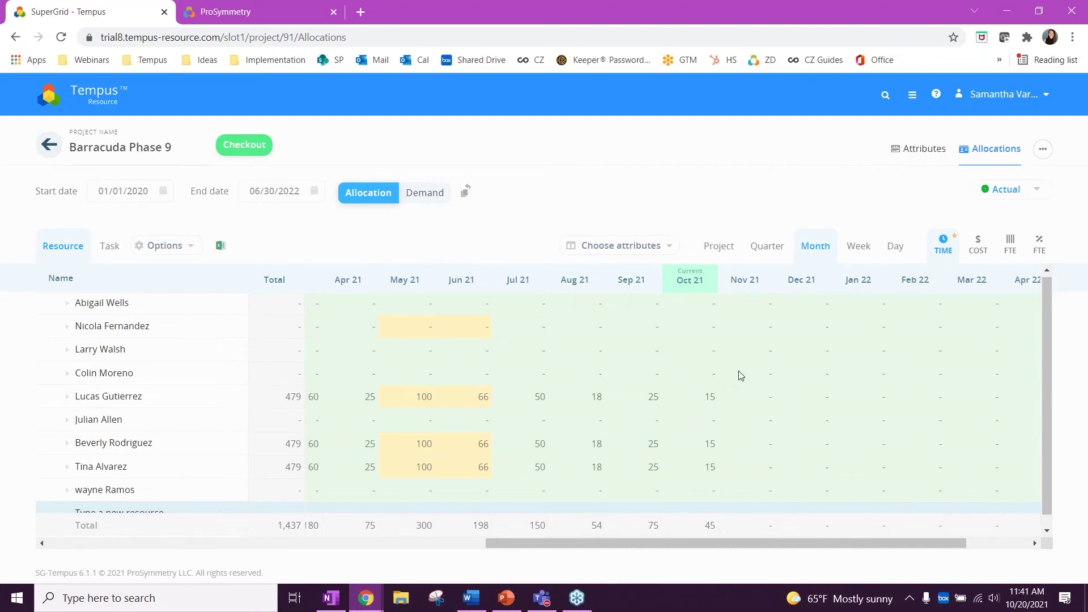
pyautogui.hscroll(-5, 741, 376)
pyautogui.hscroll(1, 741, 375)
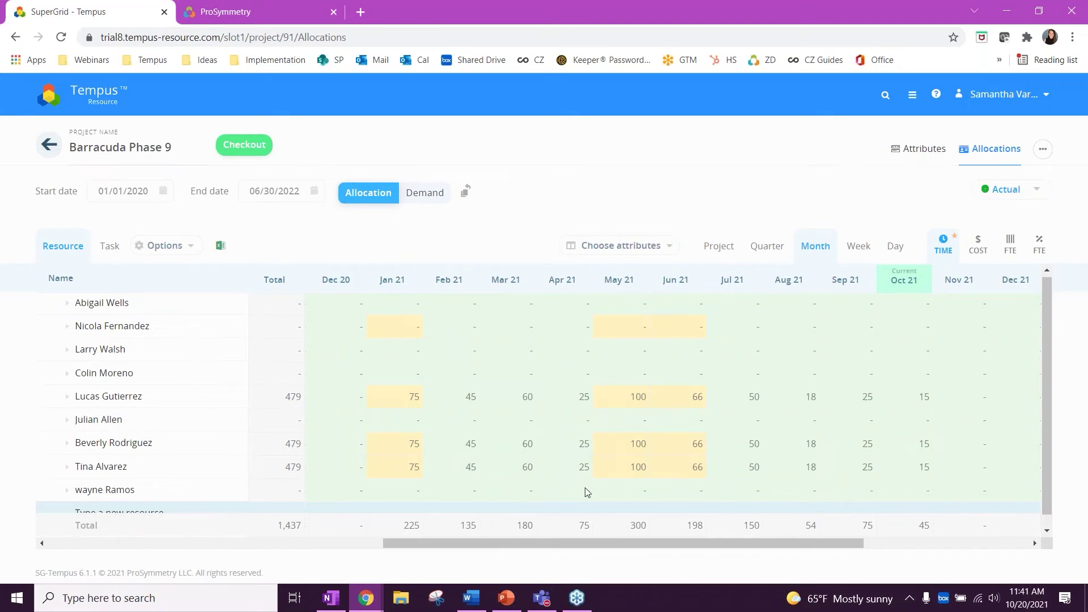
pyautogui.click(242, 146)
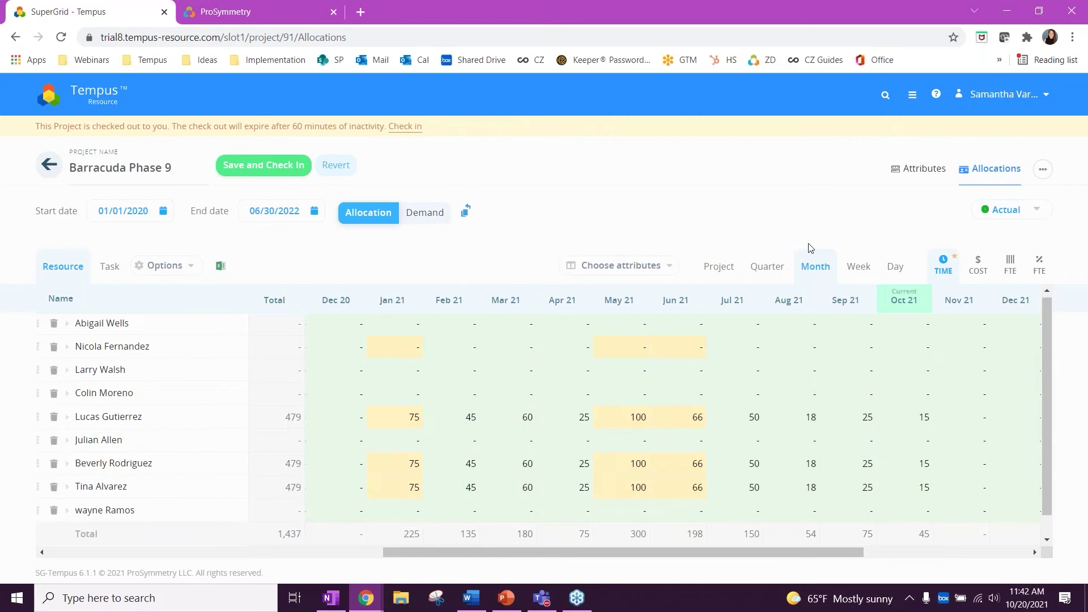
# Step: Set the actual hours of the Create Project Brief task to 25 for Oct 21, then save and check in the project
pyautogui.click(617, 418)
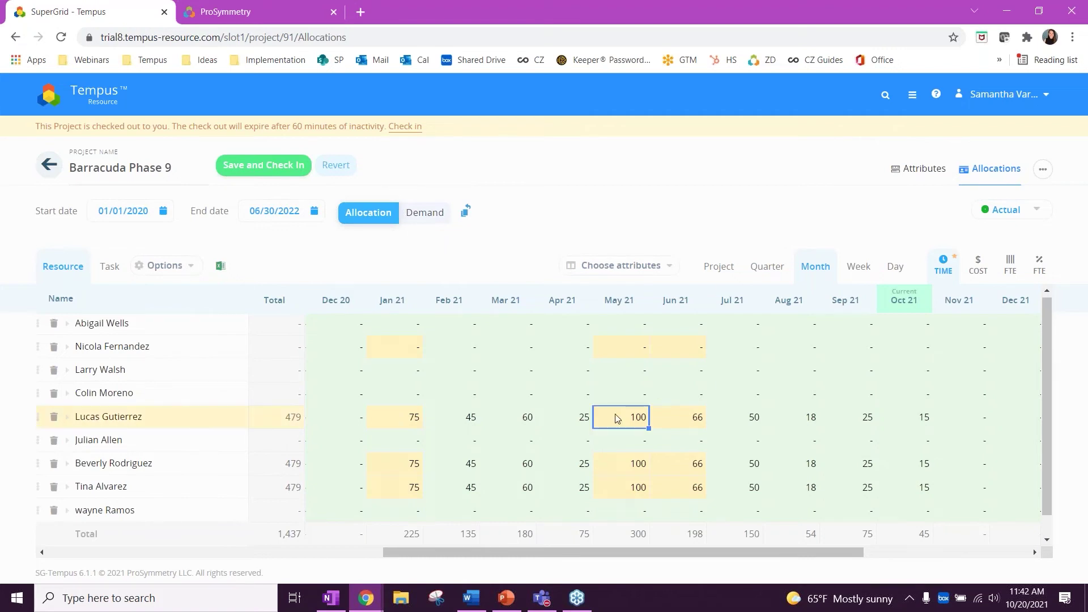
pyautogui.click(67, 417)
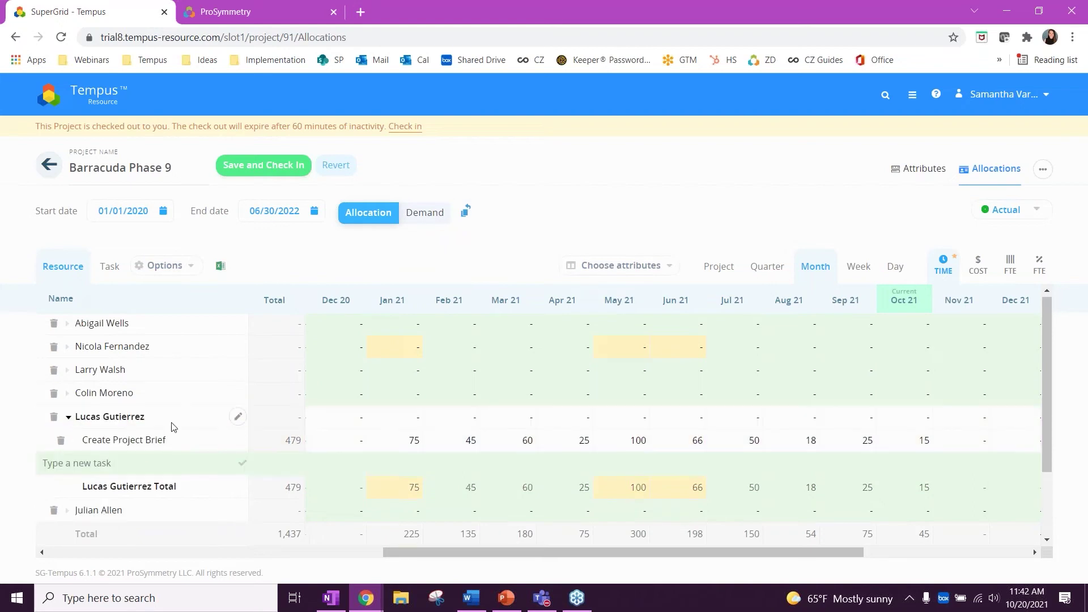
pyautogui.click(631, 440)
pyautogui.click(919, 449)
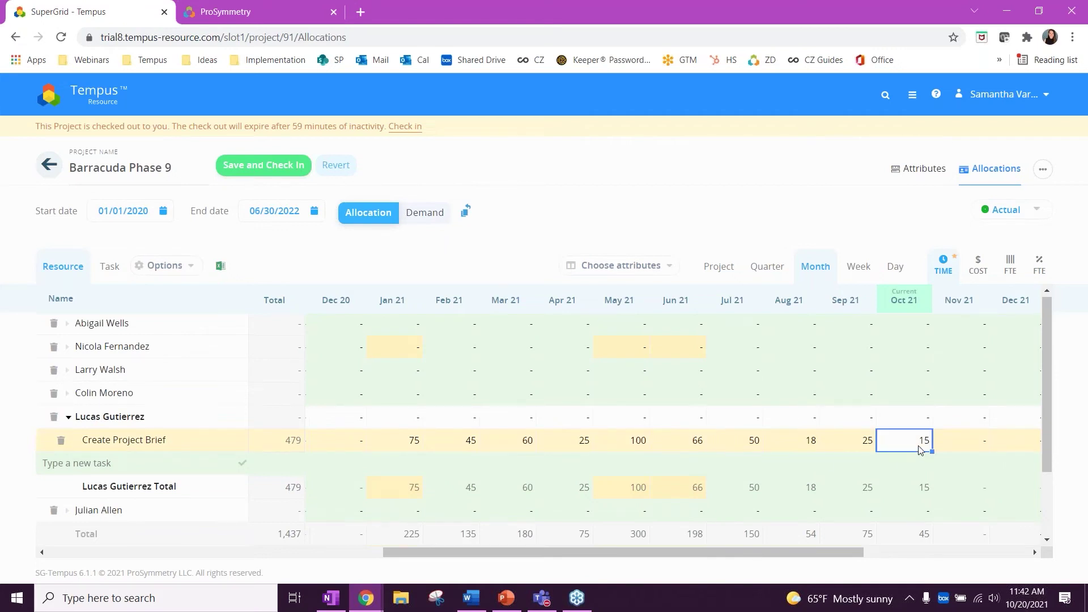
pyautogui.write('25')
pyautogui.press('Return')
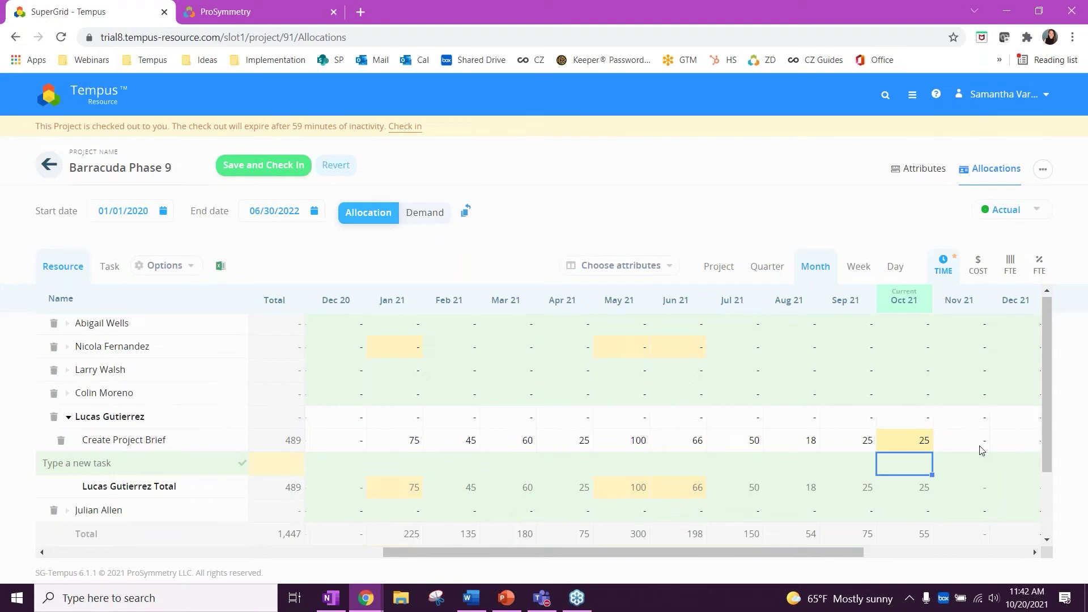
pyautogui.hscroll(6, 982, 450)
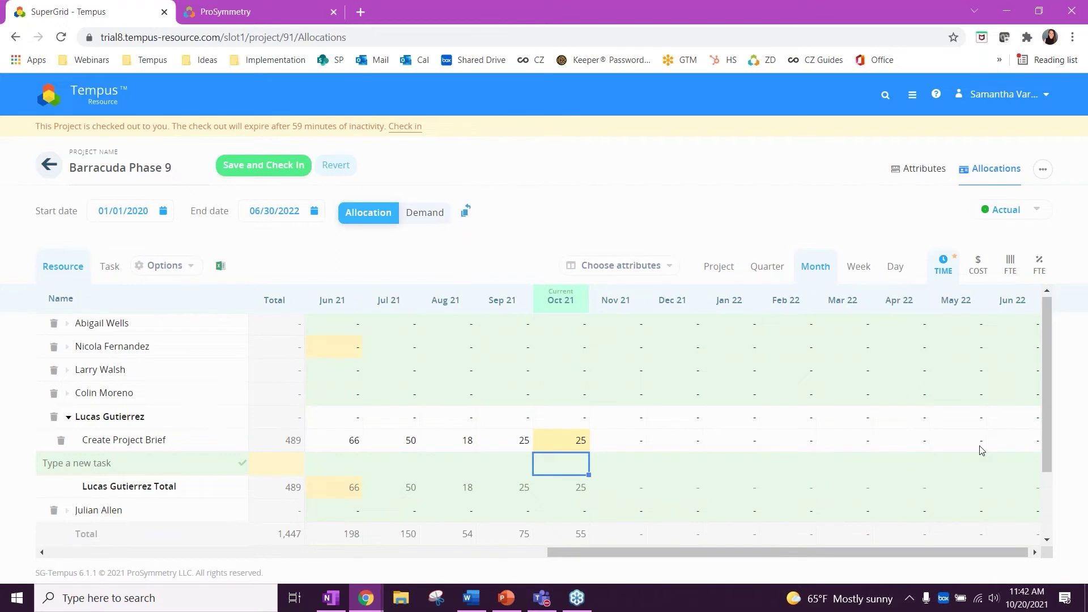
pyautogui.click(281, 171)
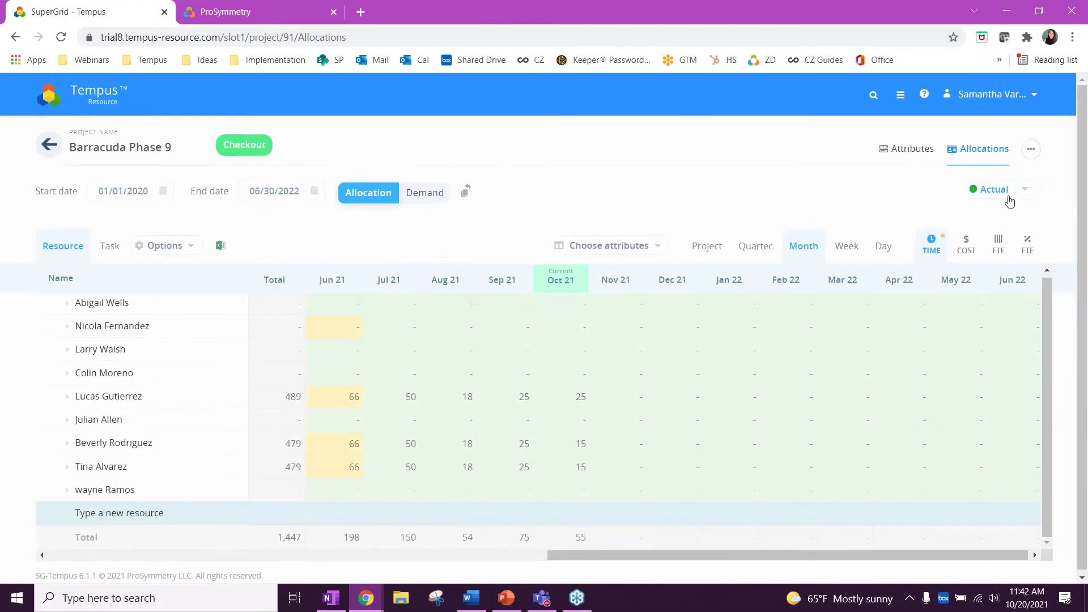
# Step: Compare planned and actual allocations down to the Determine release terms task, then include the remaining values in the display
pyautogui.click(1003, 189)
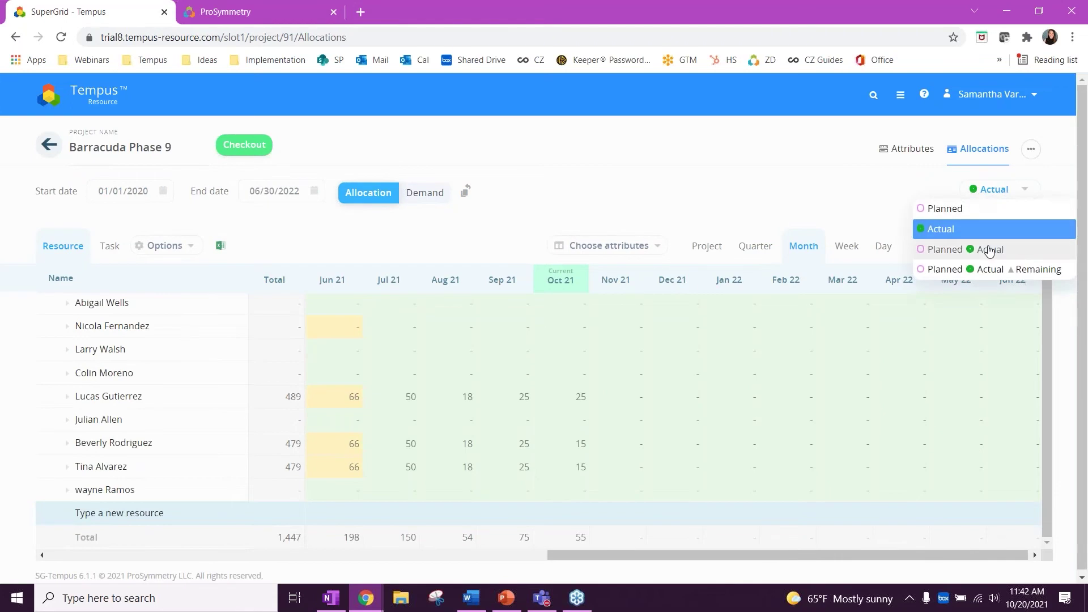
pyautogui.click(989, 250)
pyautogui.scroll(-3, 827, 384)
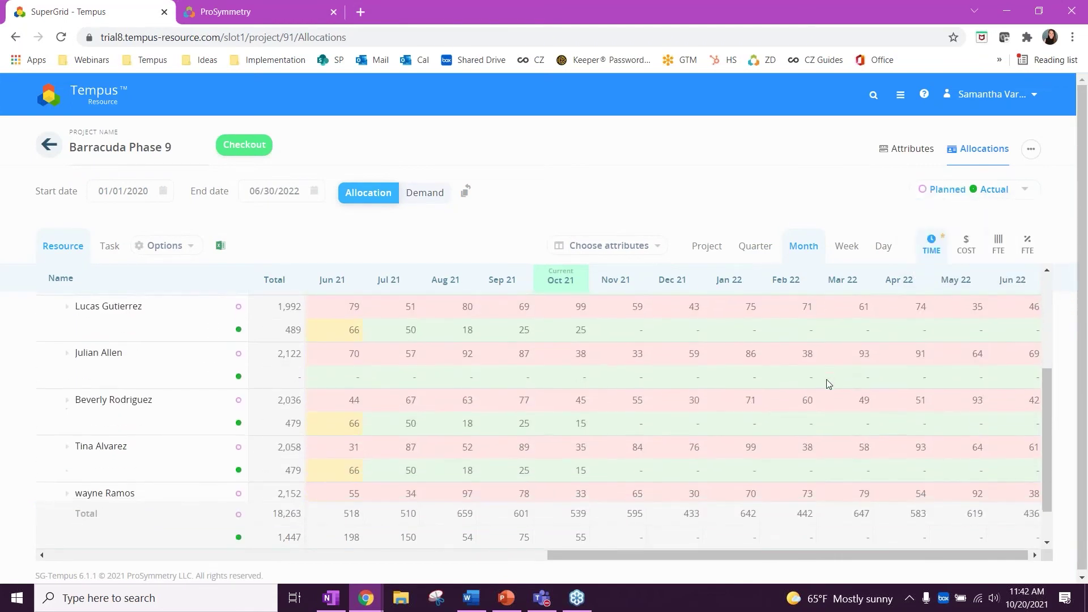
pyautogui.hscroll(-1, 553, 431)
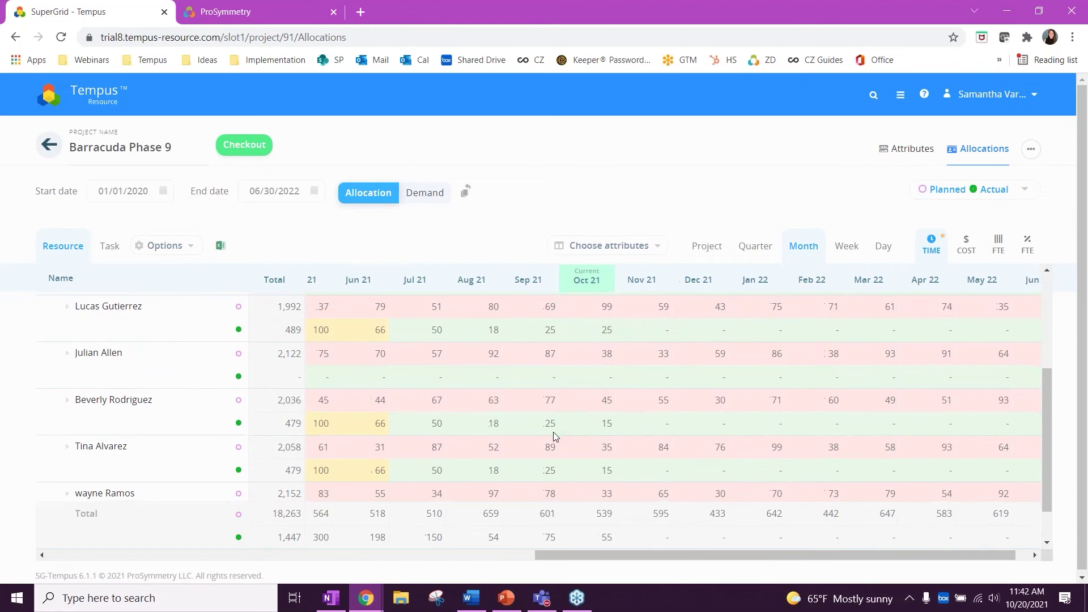
pyautogui.click(67, 402)
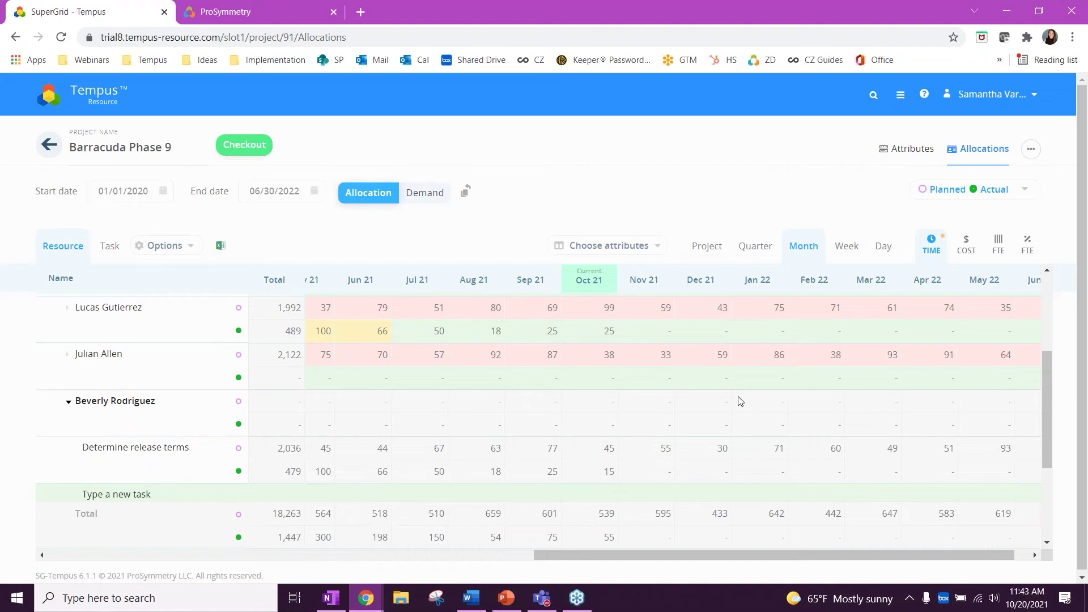
pyautogui.click(1008, 191)
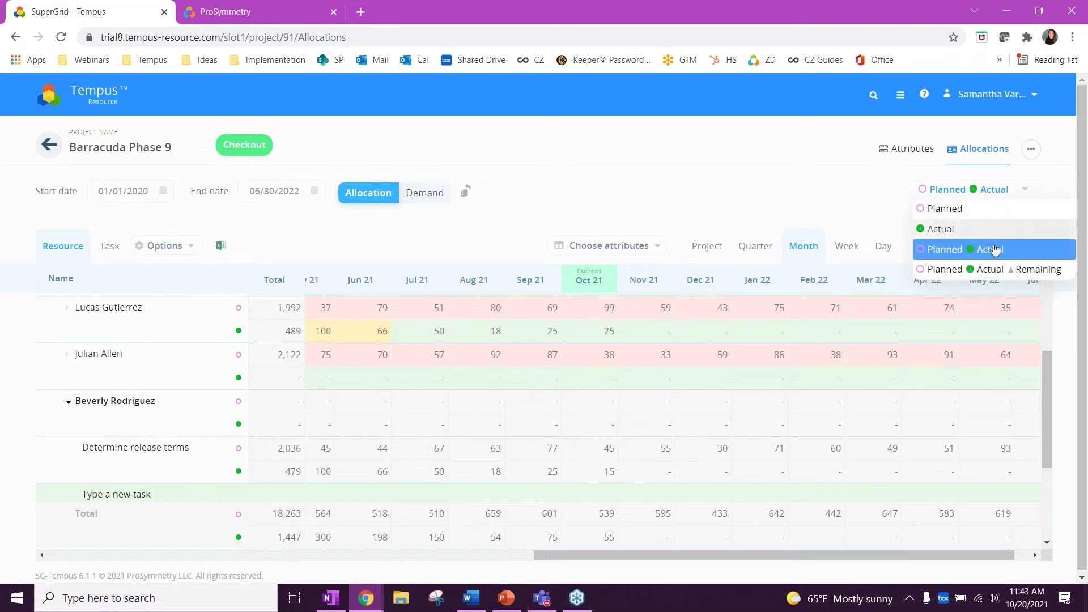
pyautogui.click(982, 272)
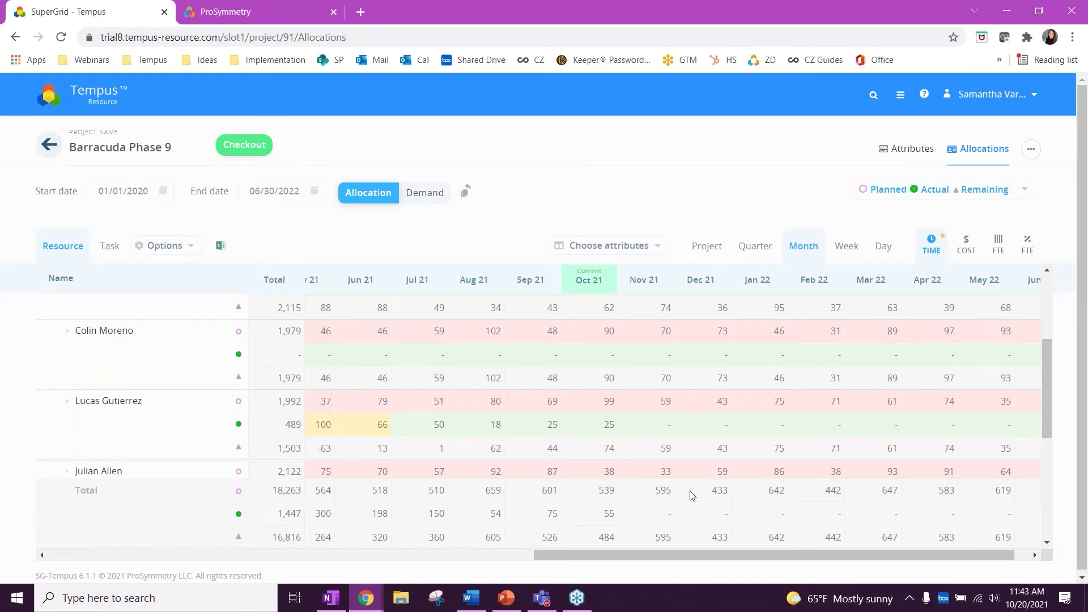
# Step: Open the Bulk Project Allocation Flatgrid and clear all of its existing dates and selections
pyautogui.click(101, 106)
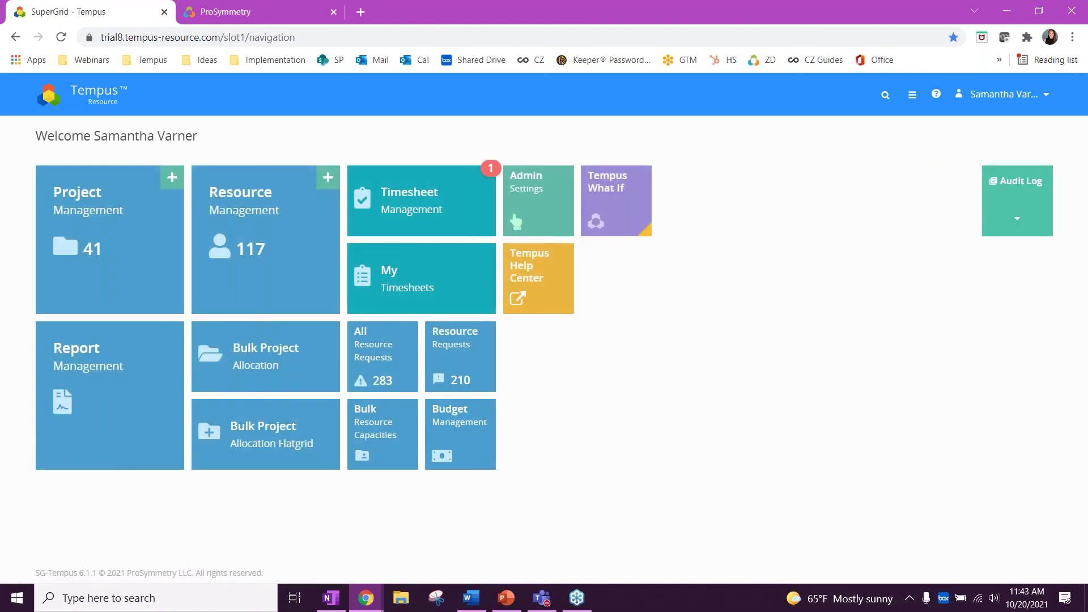
pyautogui.click(264, 444)
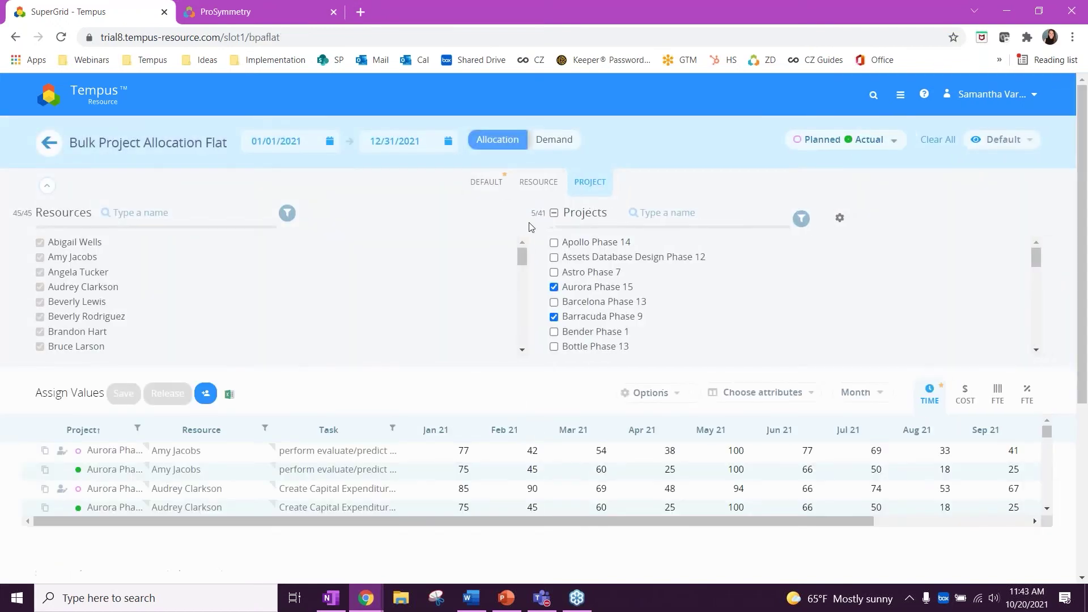
pyautogui.click(935, 142)
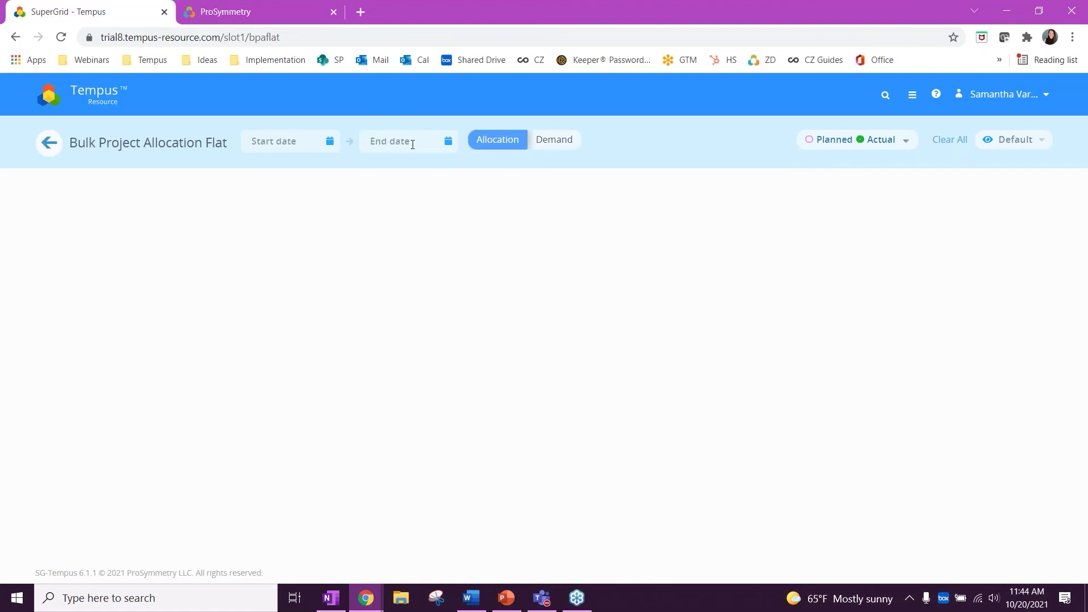
# Step: Set the bulk allocation period to run from October 2021 through December 2021
pyautogui.click(276, 144)
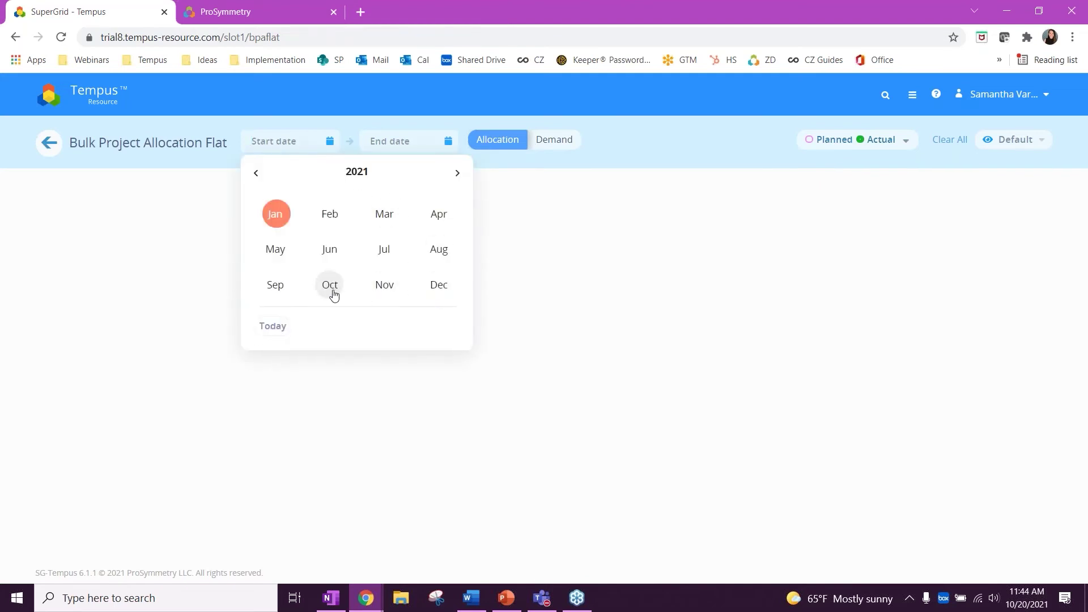
pyautogui.click(333, 291)
pyautogui.click(419, 237)
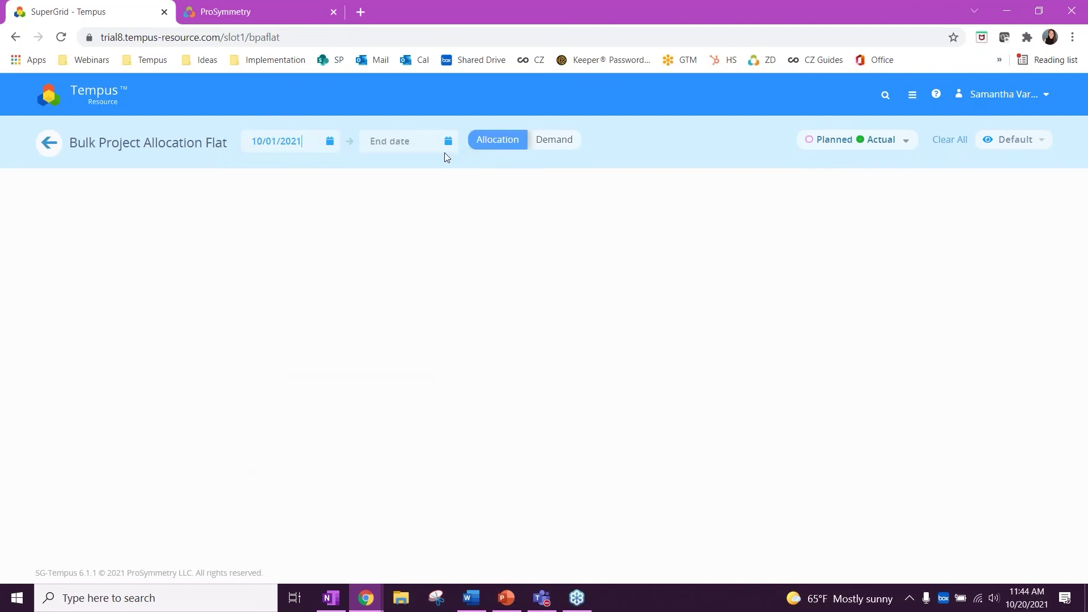
pyautogui.click(454, 136)
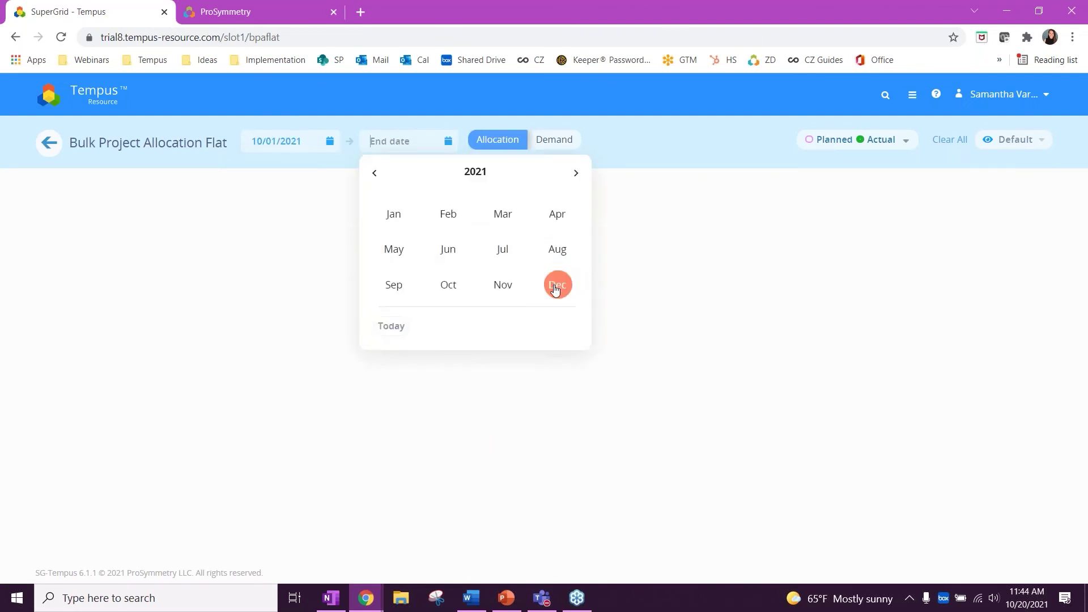
pyautogui.click(556, 285)
pyautogui.click(538, 361)
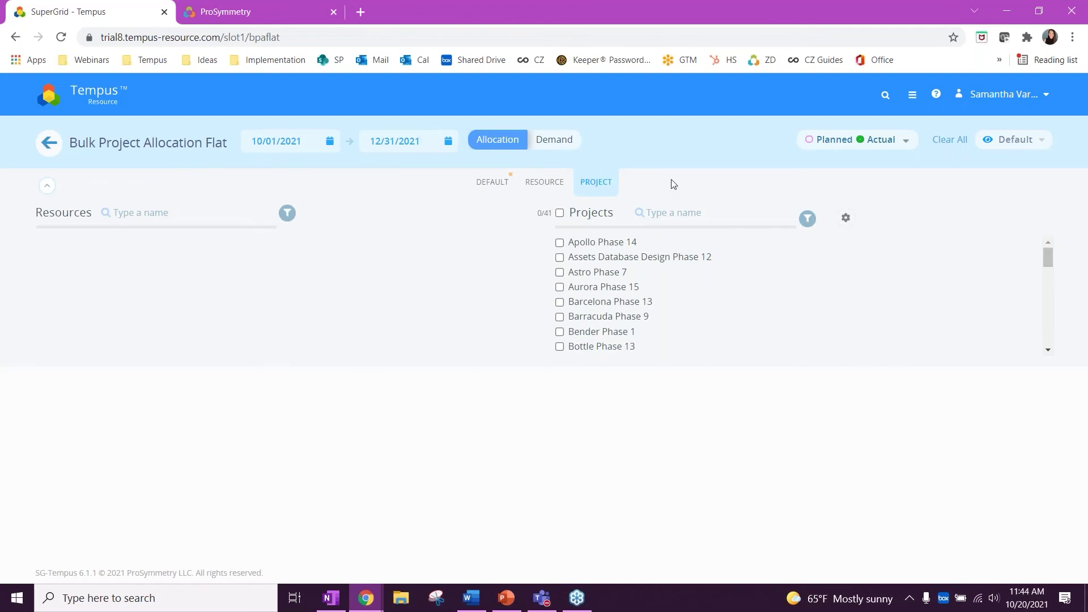
# Step: Examine how the Default, Resource and Project selection modes list the resources and projects
pyautogui.click(485, 184)
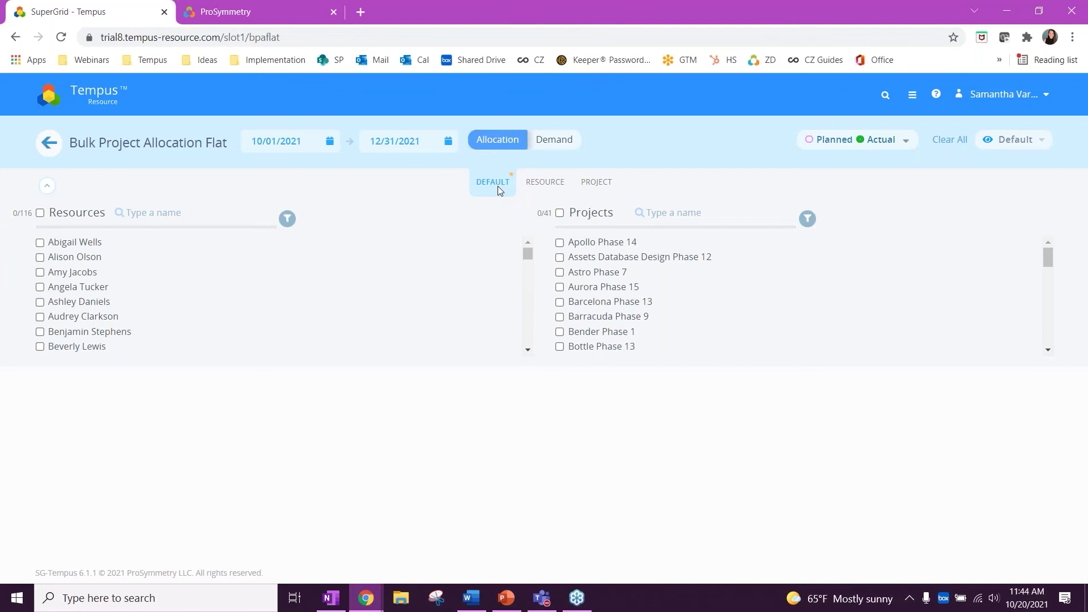
pyautogui.click(535, 189)
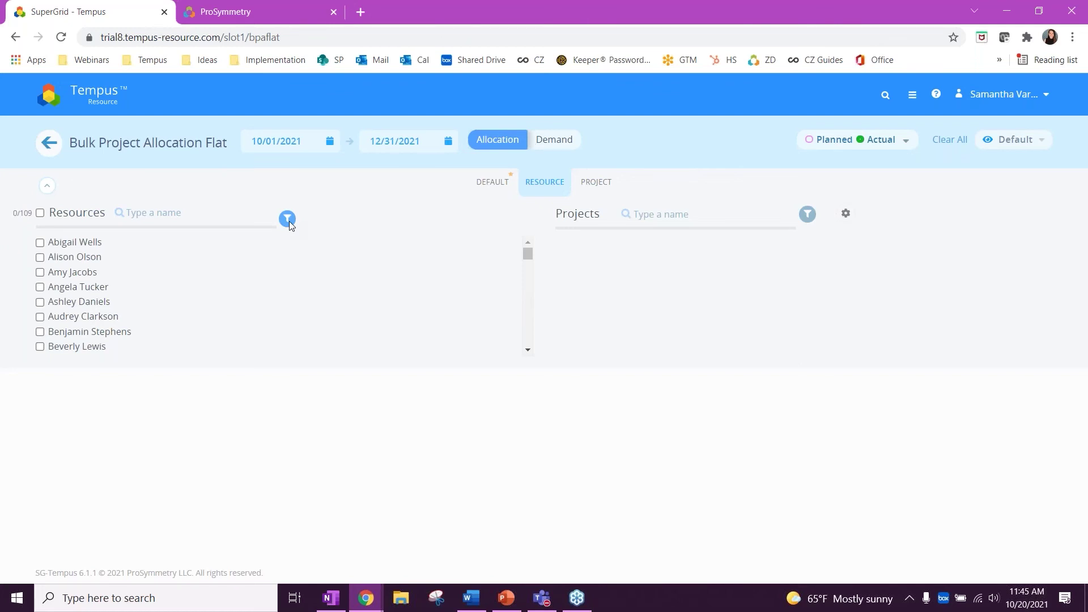
pyautogui.click(599, 184)
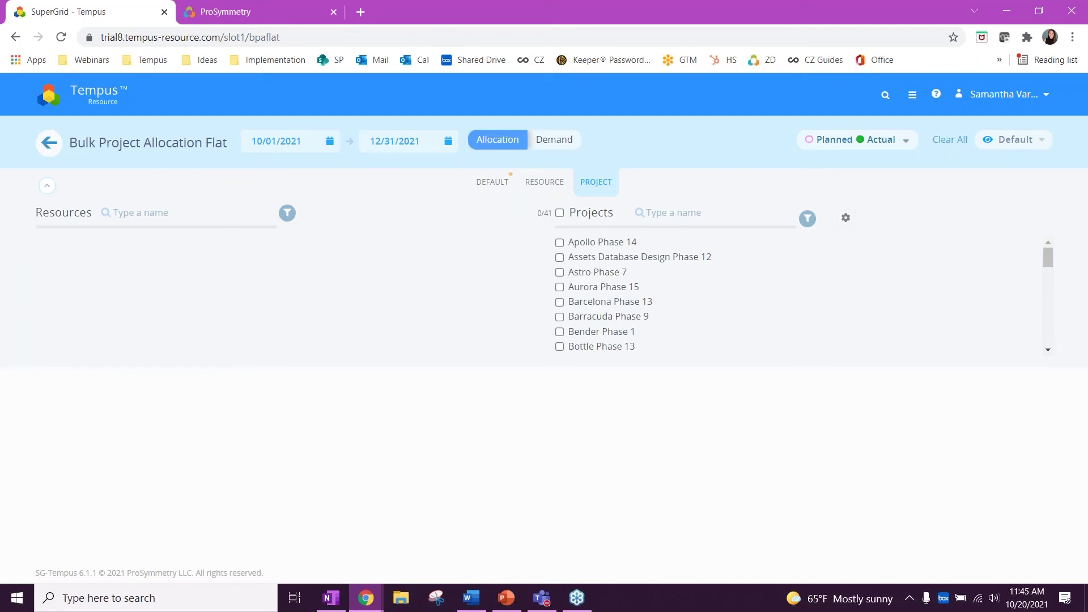
# Step: In Default mode, select the project Assets Database Design Phase 12 and one resource to load their allocation rows
pyautogui.click(499, 185)
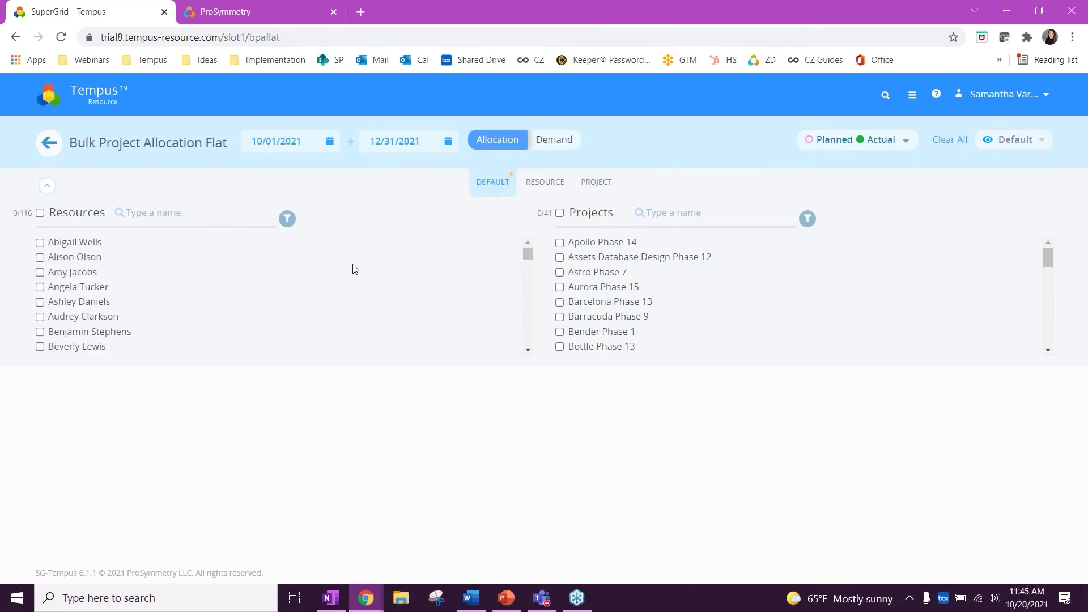
pyautogui.click(559, 258)
pyautogui.scroll(-3, 40, 328)
pyautogui.scroll(-5, 41, 328)
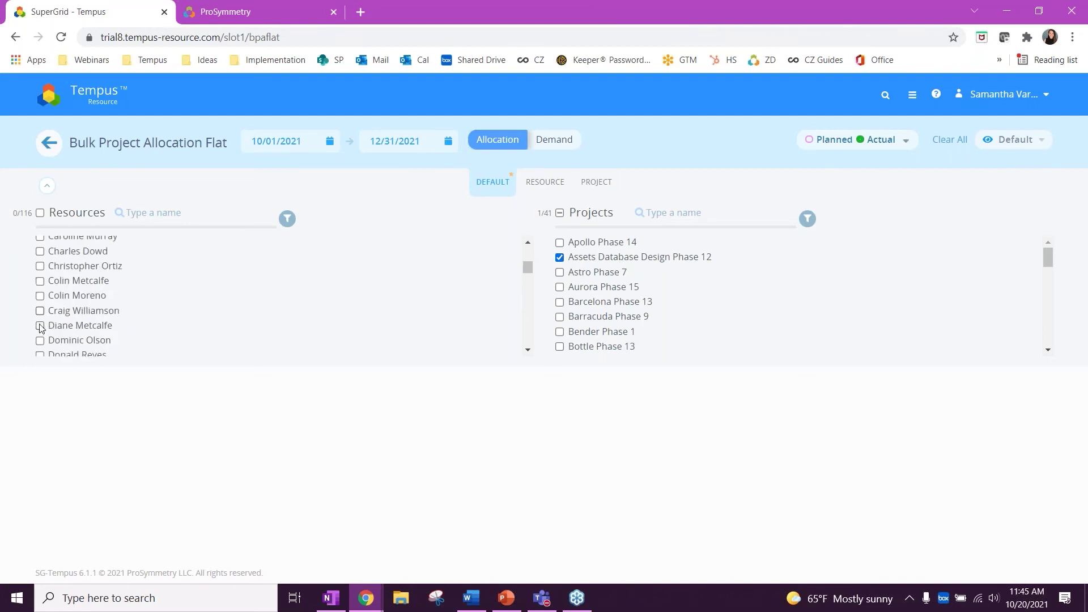
pyautogui.click(40, 317)
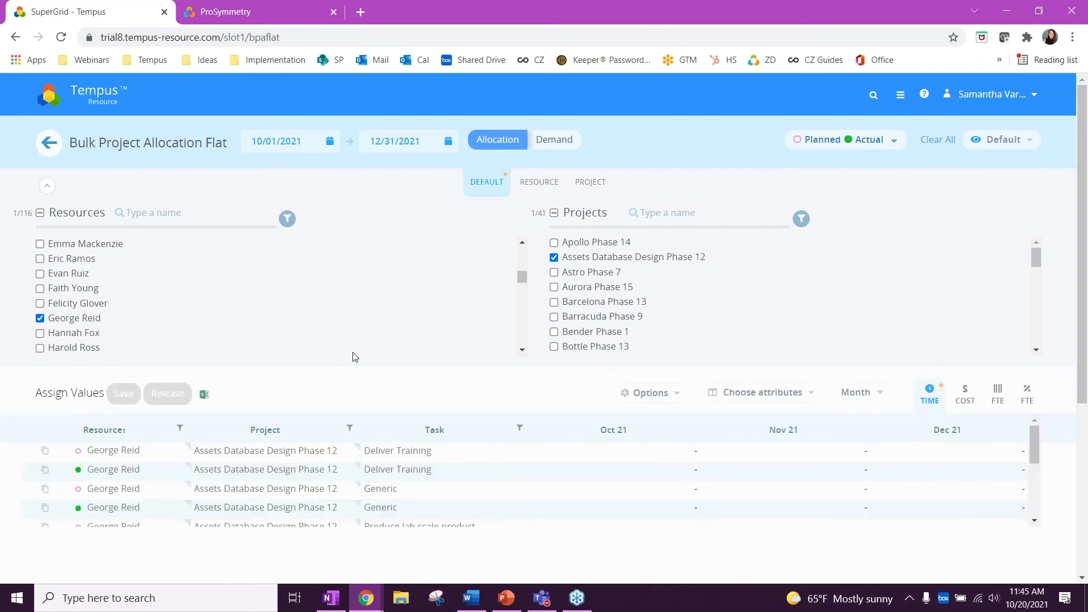
# Step: Restrict the bulk allocation grid to planned allocations only
pyautogui.scroll(-5, 799, 339)
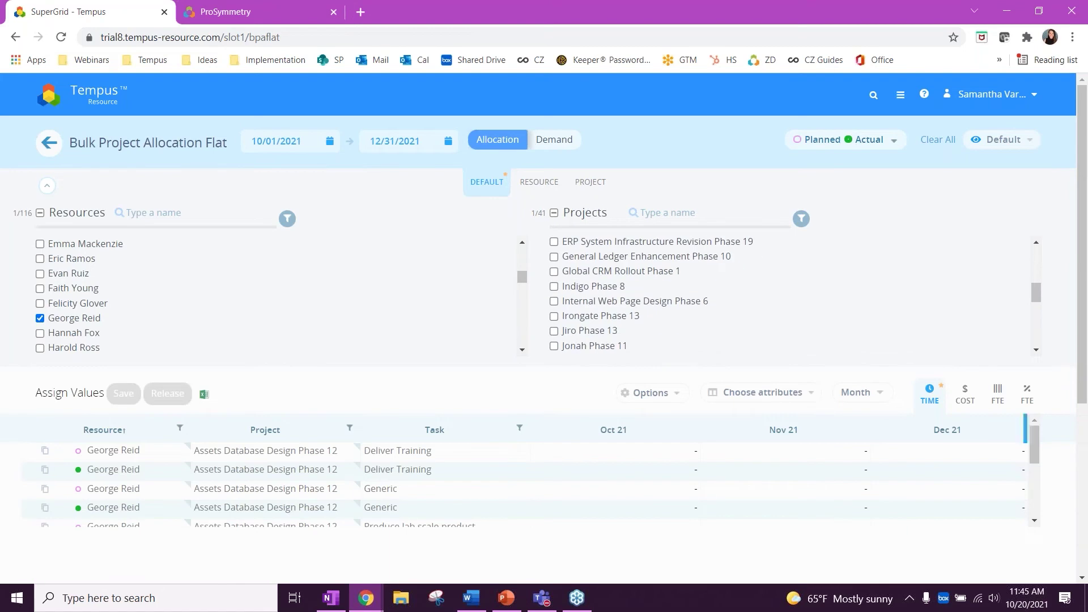
pyautogui.scroll(-3, 1065, 438)
pyautogui.scroll(-2, 1065, 438)
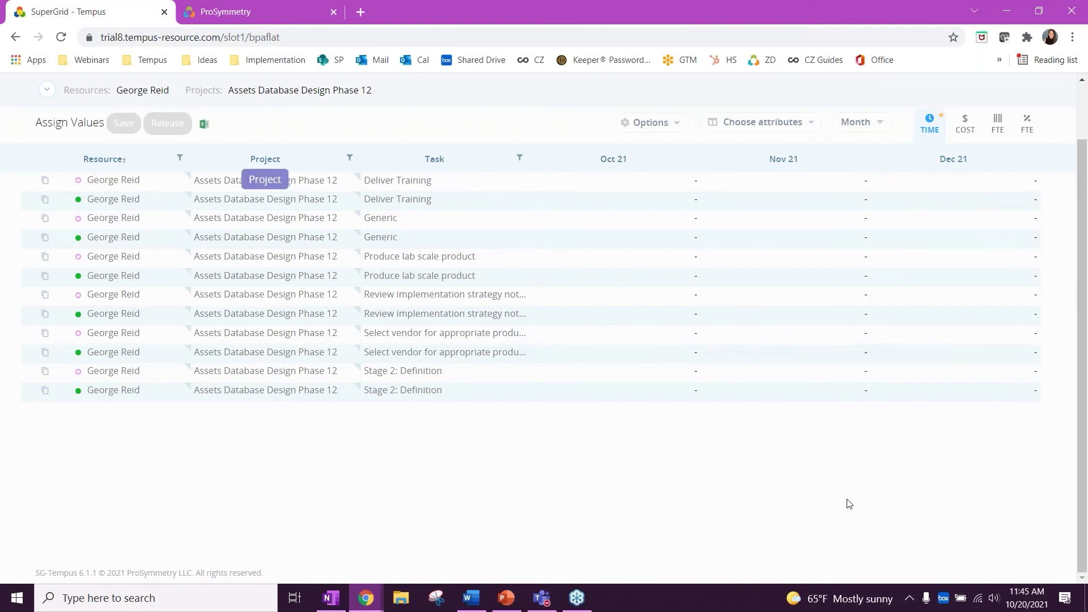
pyautogui.scroll(5, 1063, 428)
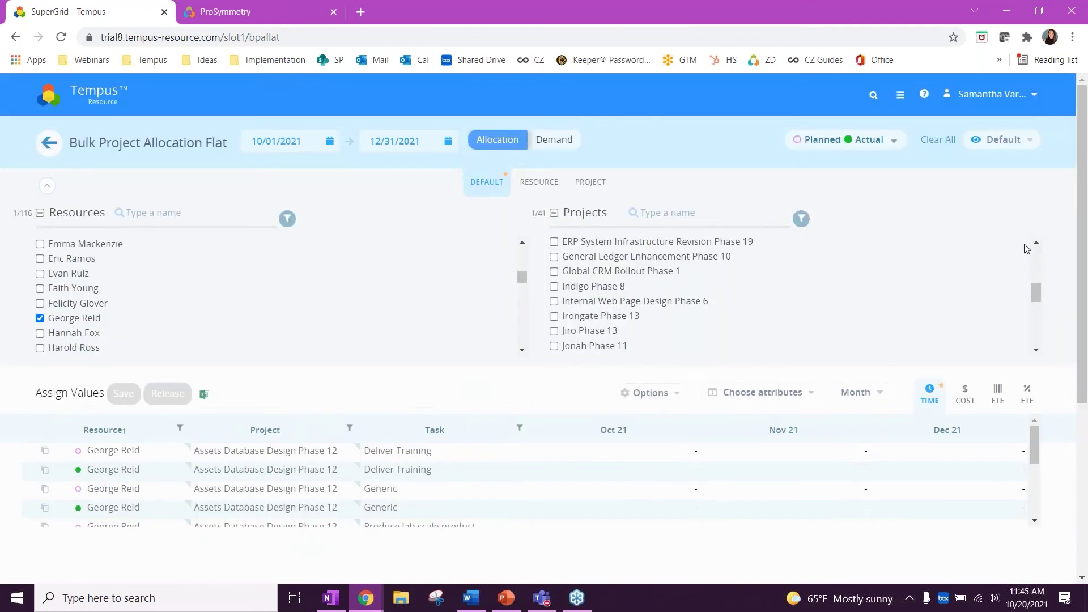
pyautogui.click(875, 142)
pyautogui.click(833, 161)
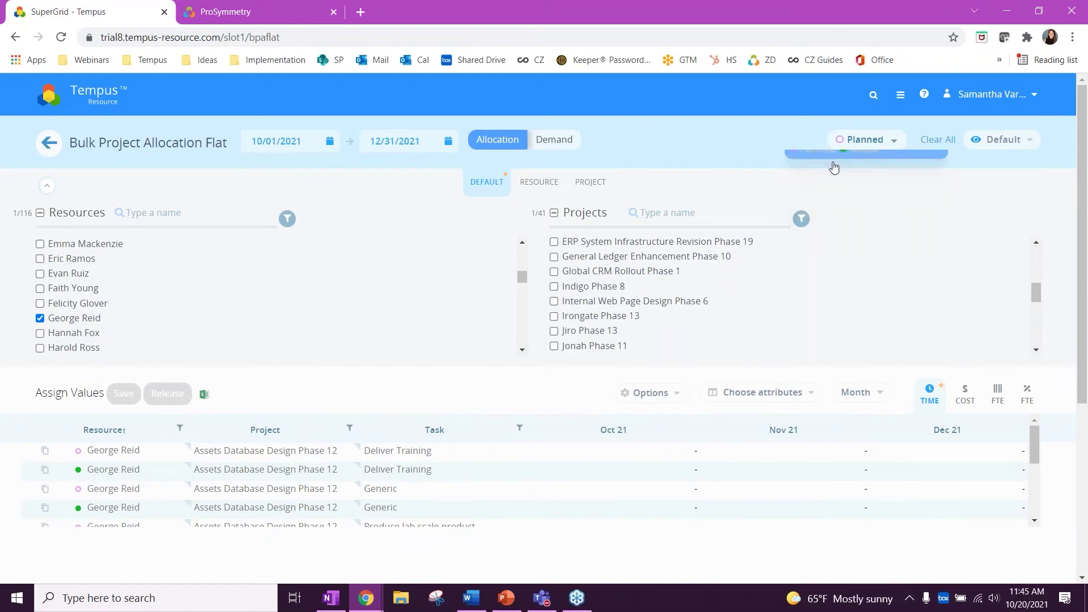
pyautogui.scroll(-5, 1060, 394)
pyautogui.scroll(4, 295, 487)
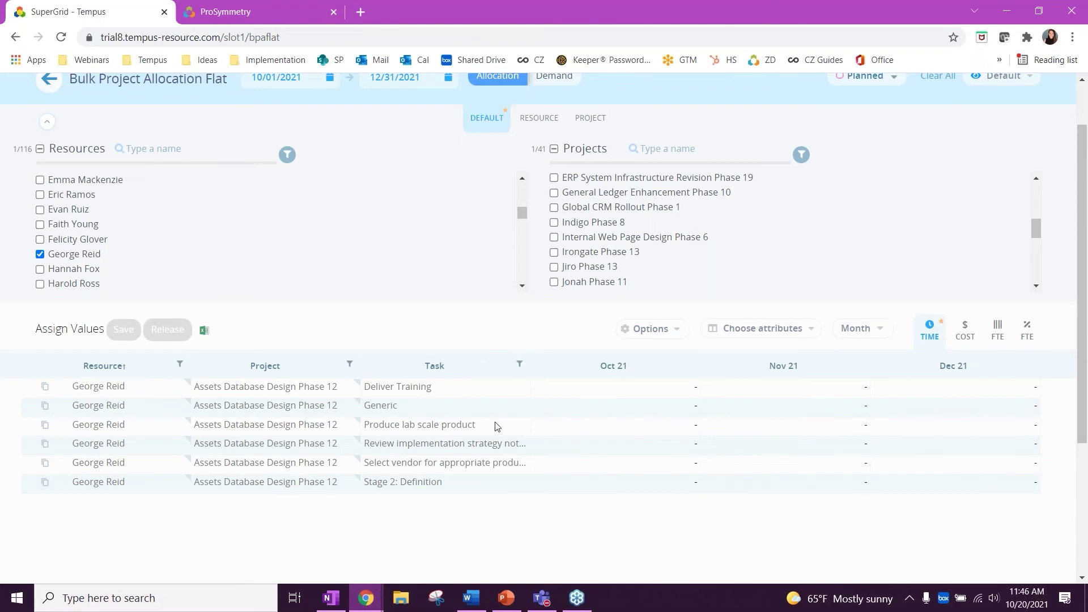
# Step: Add a second resource to the bulk allocation grid and collapse the resource and project selection lists
pyautogui.click(40, 283)
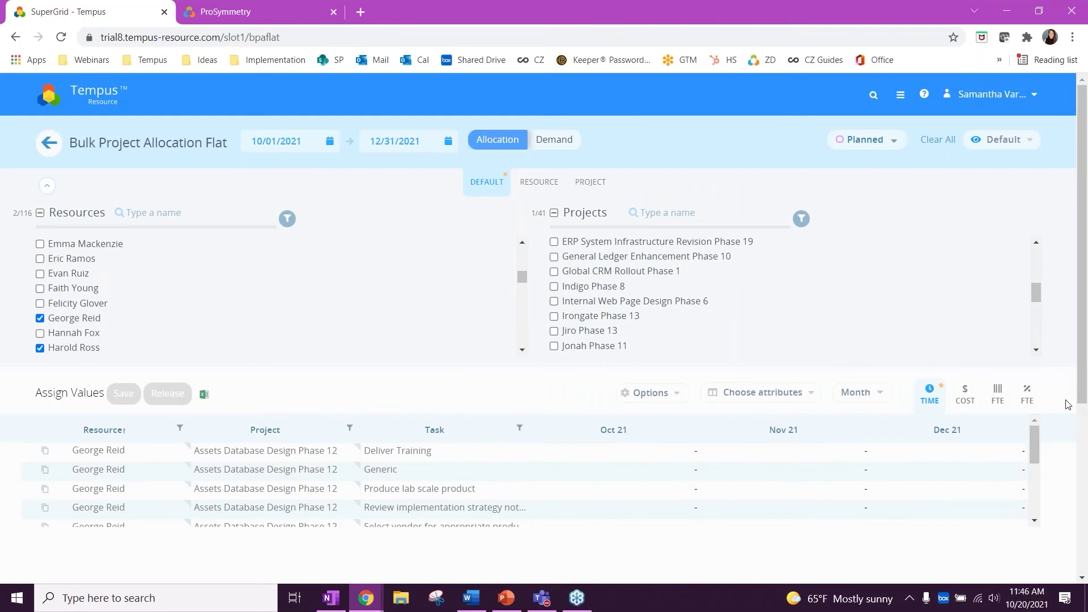
pyautogui.scroll(-2, 1067, 404)
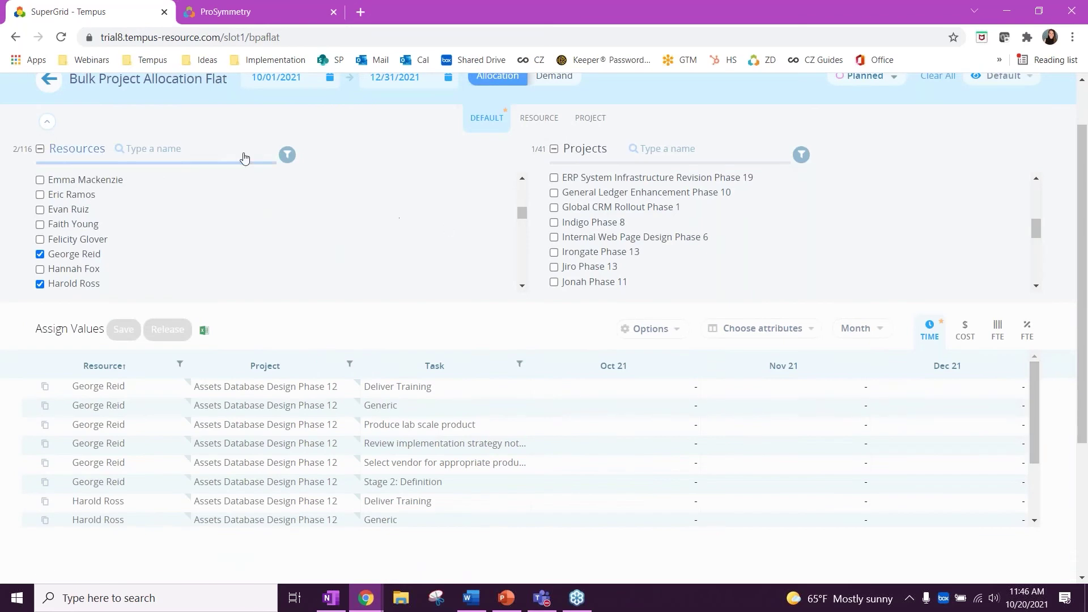
pyautogui.click(48, 123)
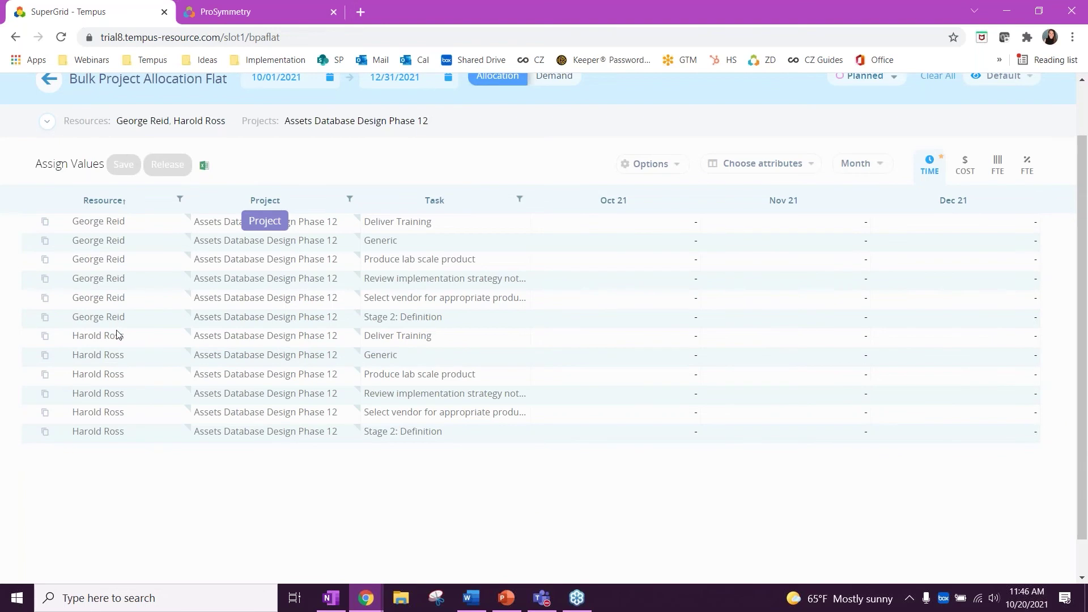
# Step: Set the first resource's Deliver Training hours to 67 for October, 87 for November and 67 for December 2021
pyautogui.click(665, 295)
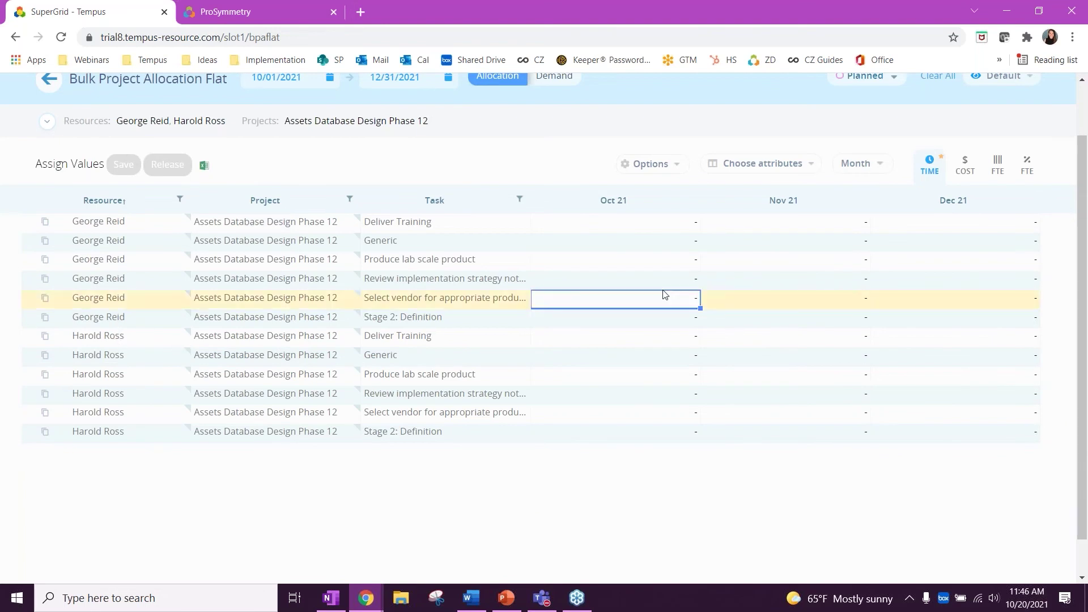
pyautogui.click(651, 230)
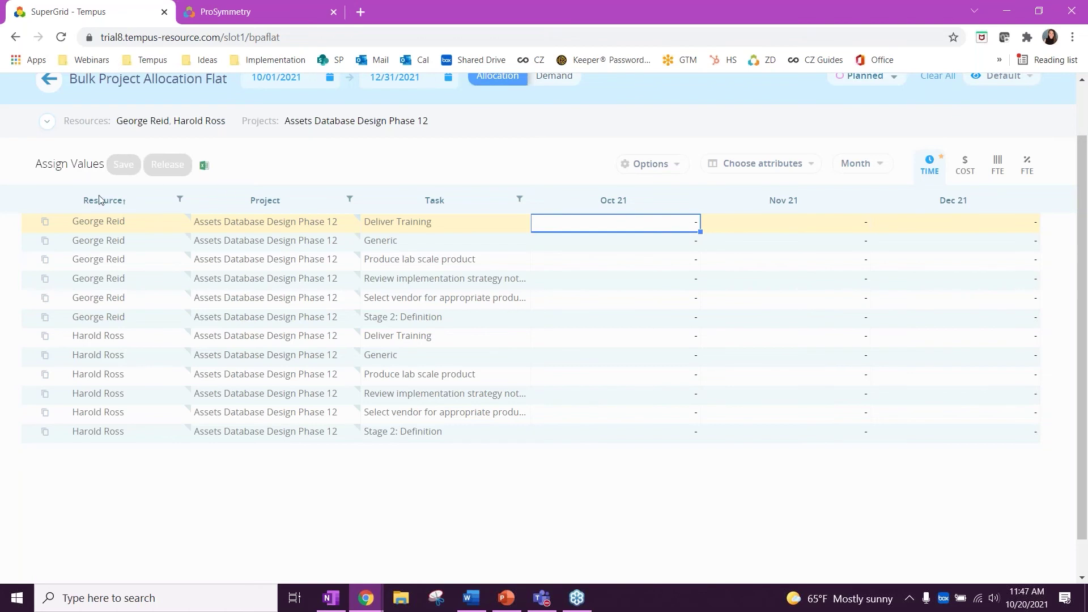
pyautogui.moveTo(280, 194); pyautogui.dragTo(385, 187)
pyautogui.write('67')
pyautogui.press('Tab')
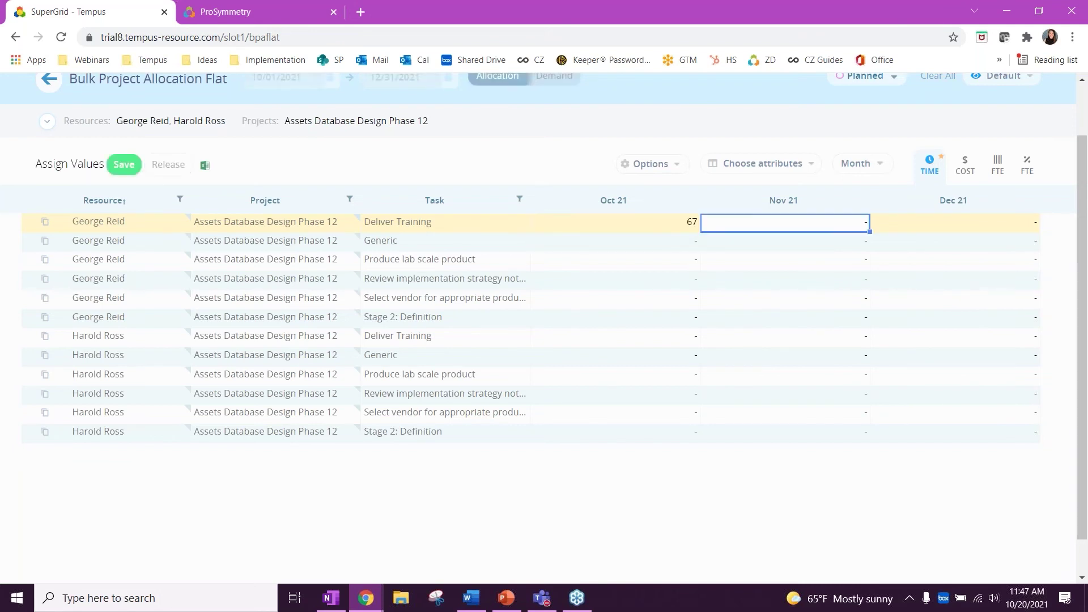
pyautogui.write('87')
pyautogui.press('Tab')
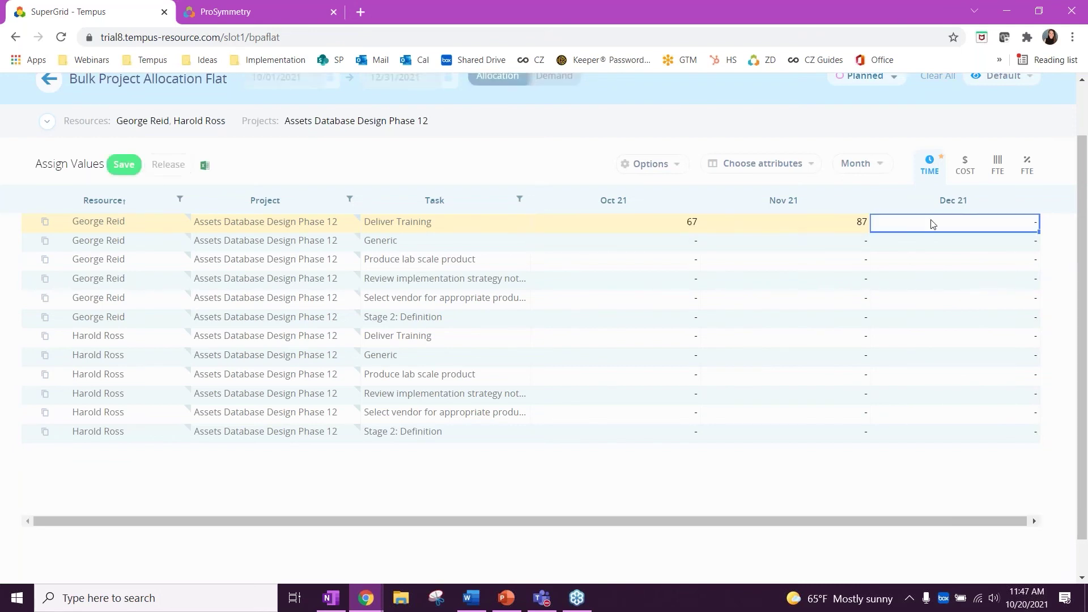
pyautogui.write('67')
pyautogui.press('Tab')
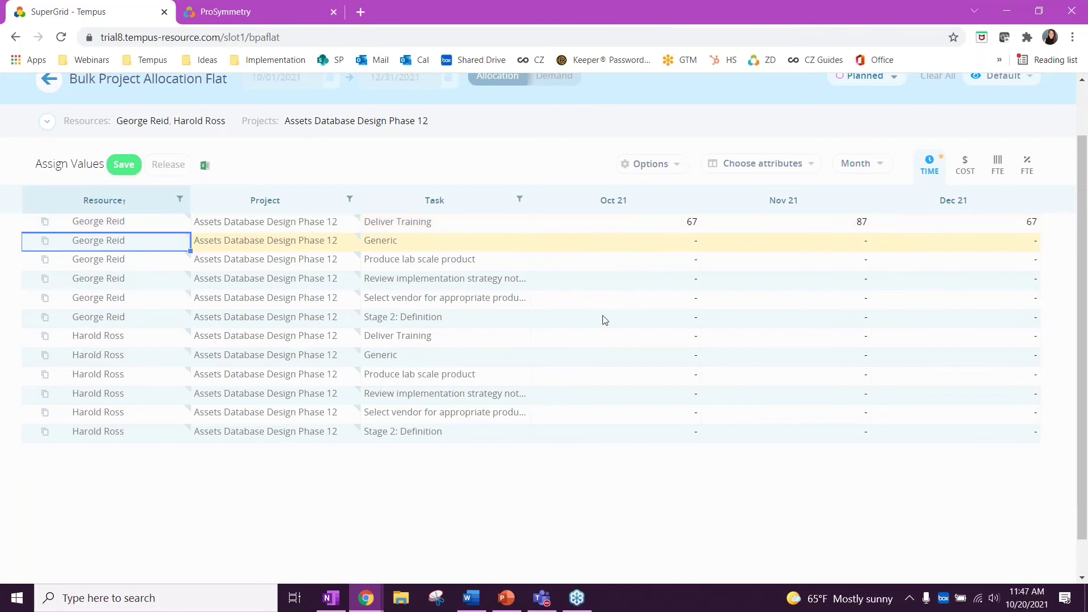
# Step: Set the first resource's Produce lab scale product hours to 7 for October and 9 for November 2021
pyautogui.click(638, 266)
pyautogui.write('7')
pyautogui.press('Tab')
pyautogui.write('9')
pyautogui.press('Tab')
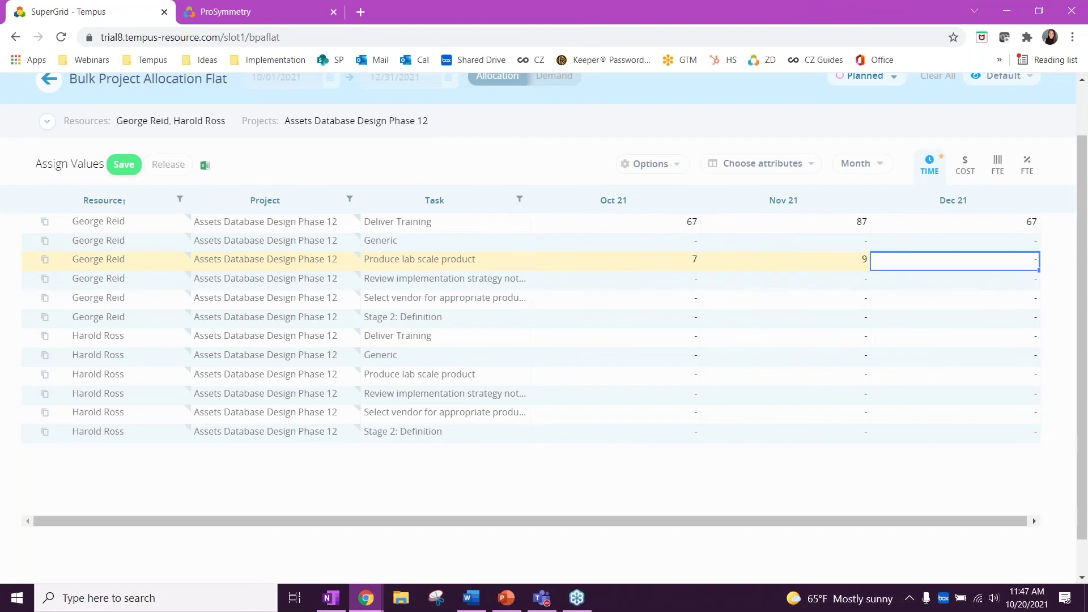
# Step: Set the second resource's Deliver Training hours to 8, 9 and 8 for October to December, and save the allocations
pyautogui.click(569, 339)
pyautogui.write('8')
pyautogui.press('Tab')
pyautogui.write('9')
pyautogui.press('Tab')
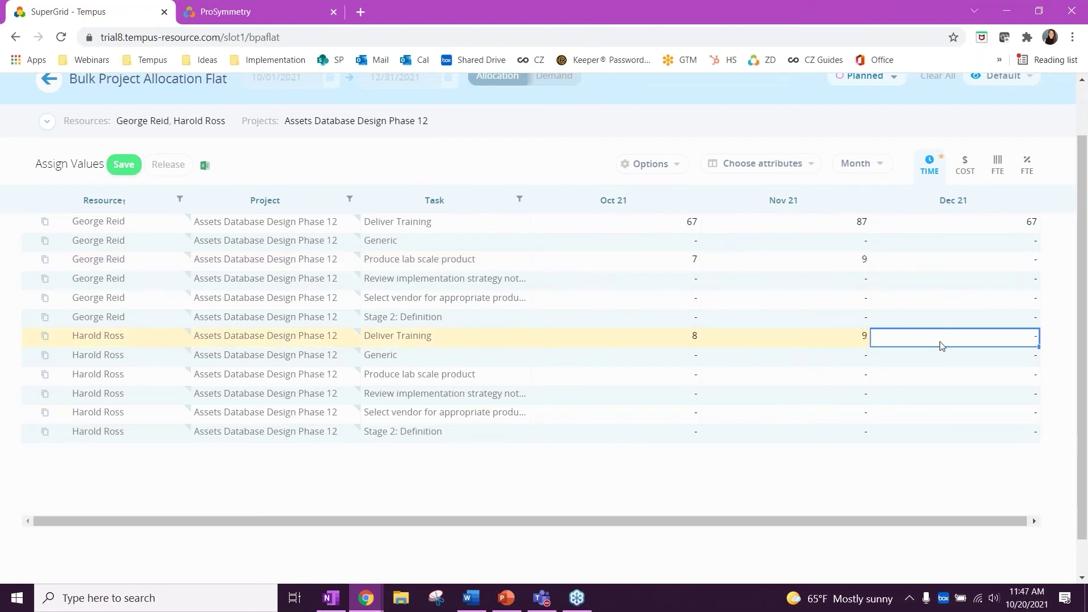
pyautogui.write('8')
pyautogui.click(683, 390)
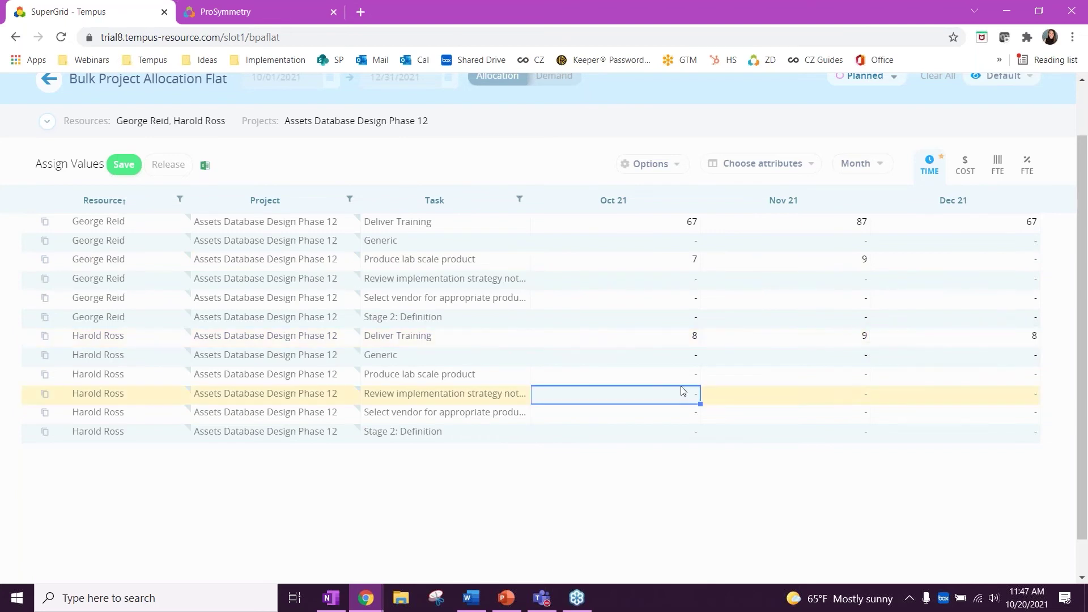
pyautogui.click(124, 167)
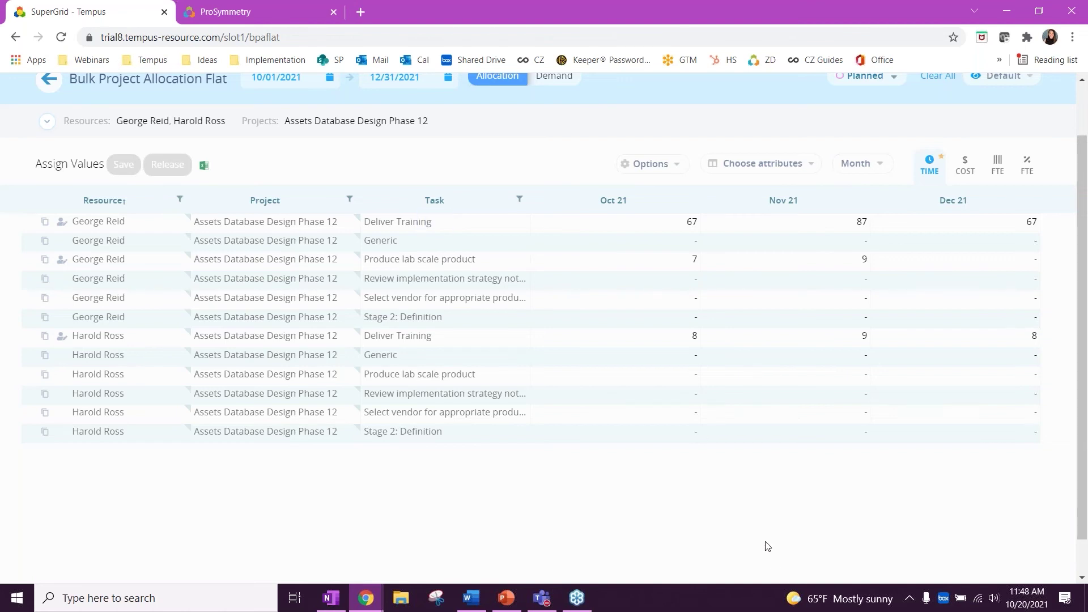
# Step: Expand the selection lists and switch to Resource mode to list both resources' allocations across all their projects
pyautogui.scroll(2, 1050, 441)
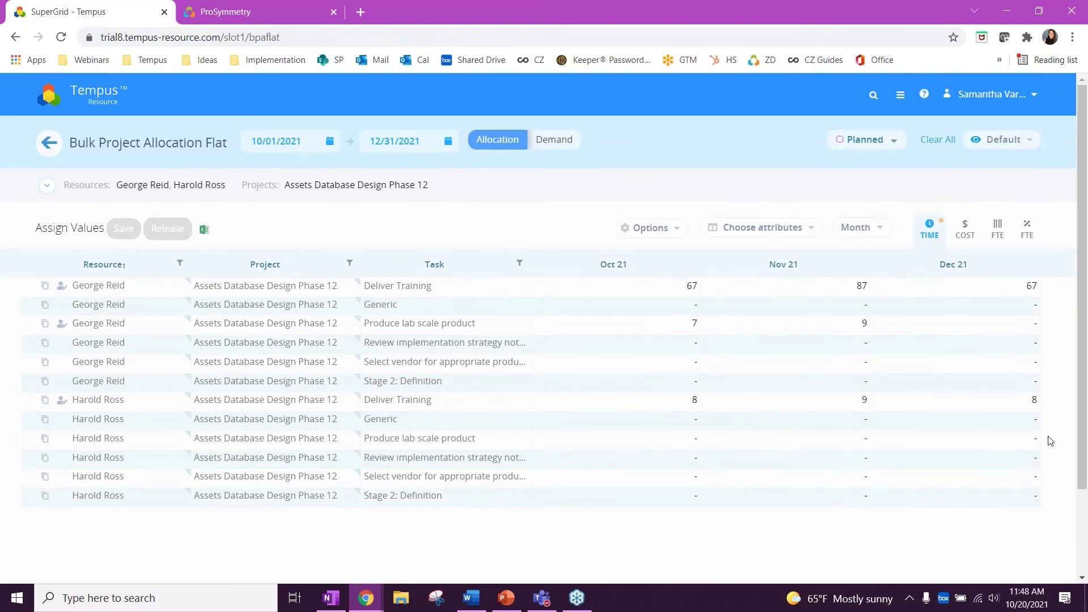
pyautogui.click(47, 187)
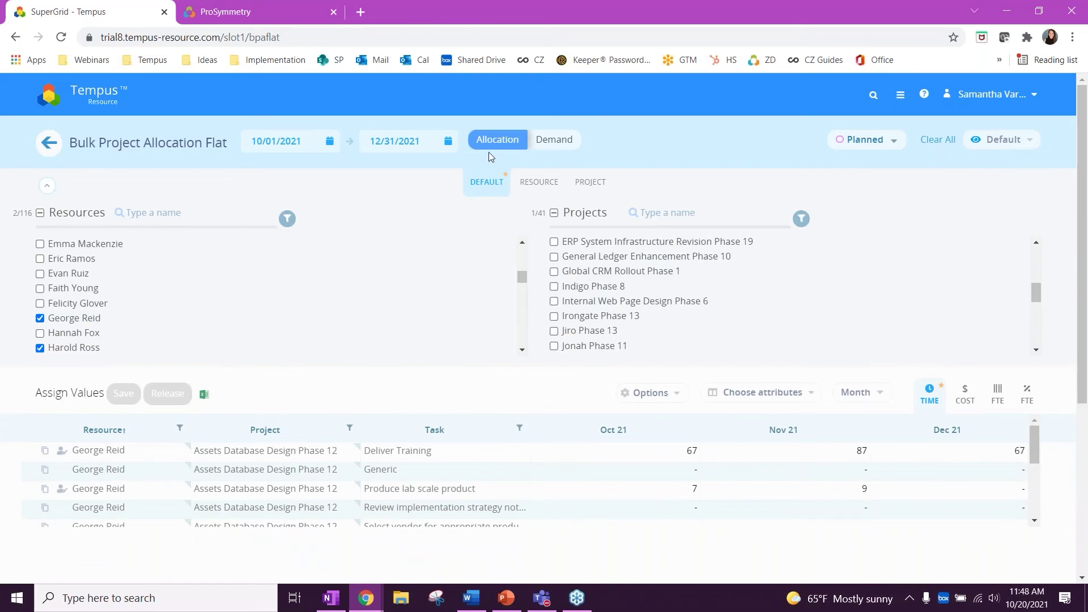
pyautogui.click(531, 187)
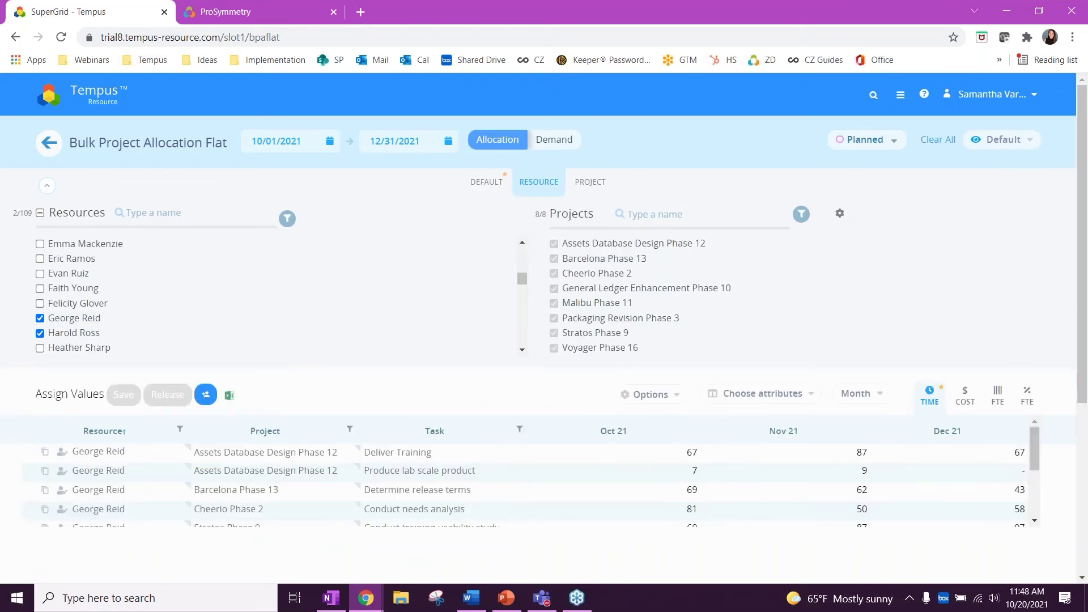
pyautogui.scroll(-3, 506, 414)
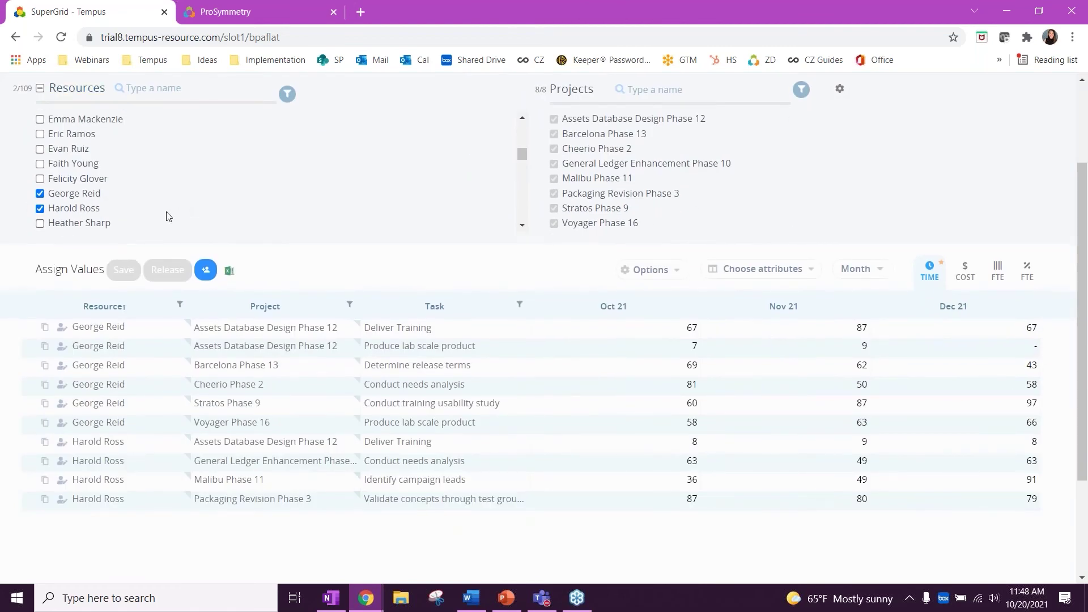
pyautogui.scroll(-3, 433, 257)
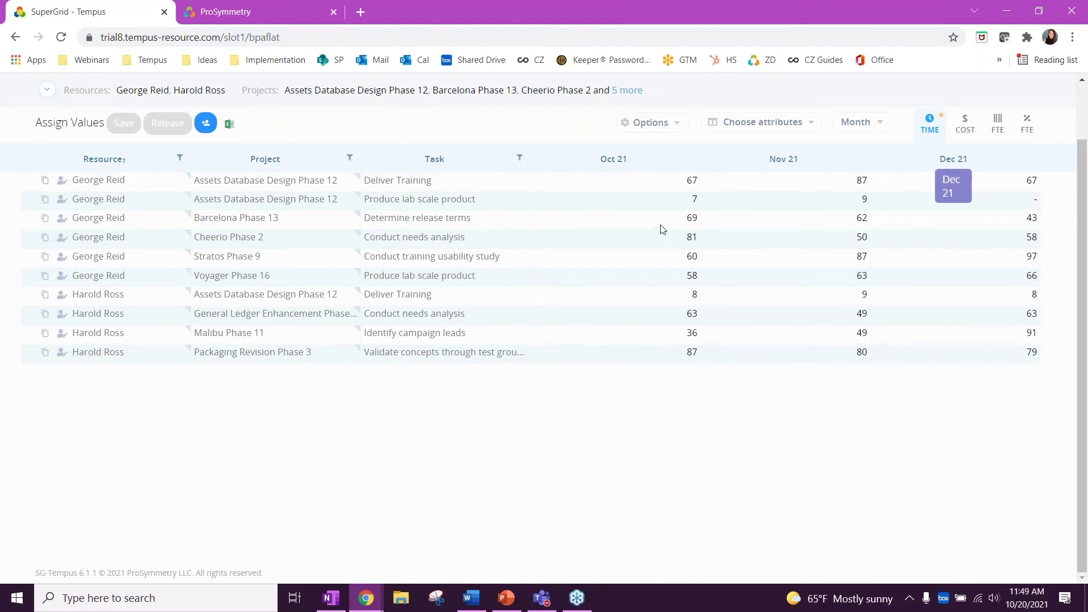
# Step: Set the Barcelona Phase 13 Determine release terms hours to 80 for October and 30 for December, and save the changes
pyautogui.click(698, 224)
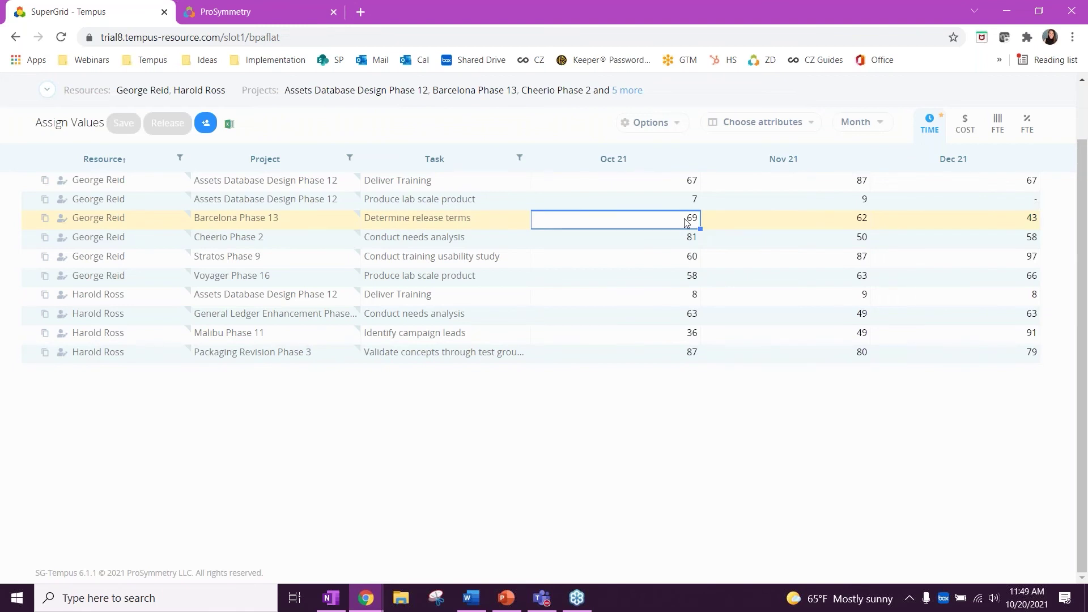
pyautogui.write('80')
pyautogui.click(801, 225)
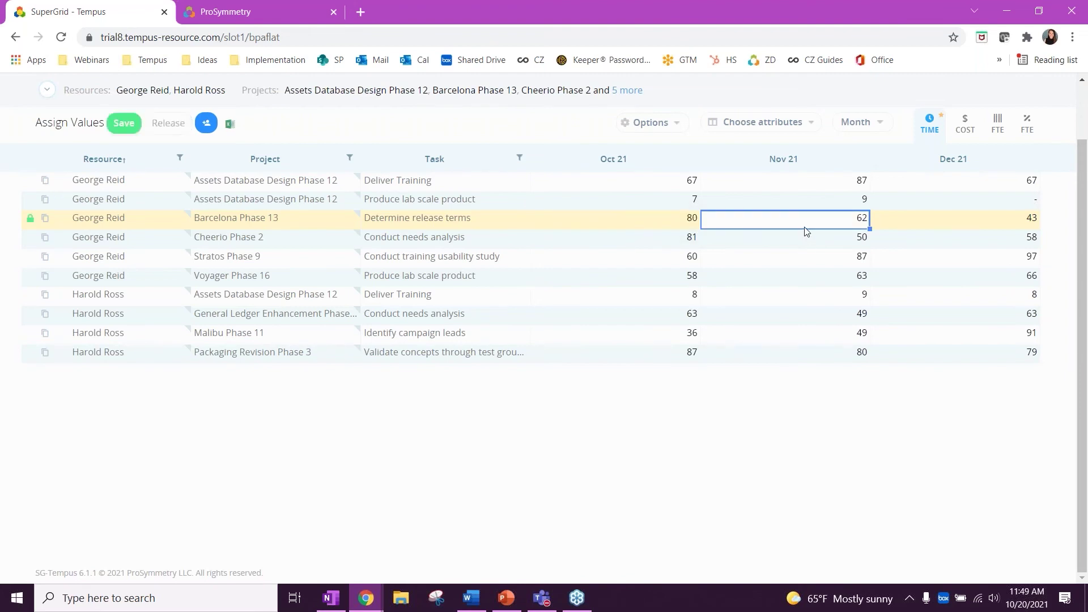
pyautogui.moveTo(38, 221)
pyautogui.click(935, 226)
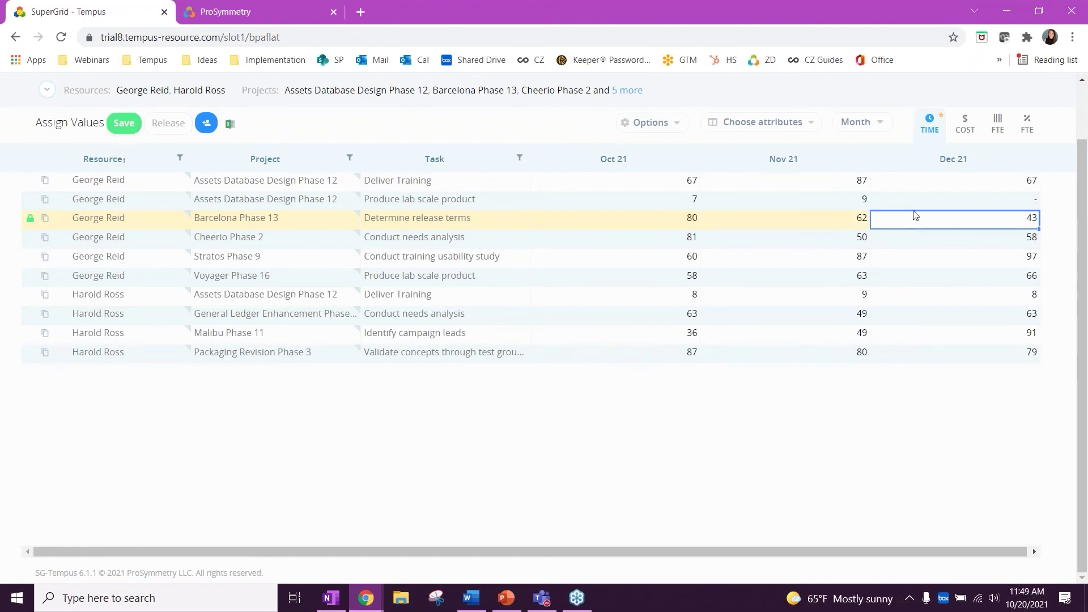
pyautogui.write('30')
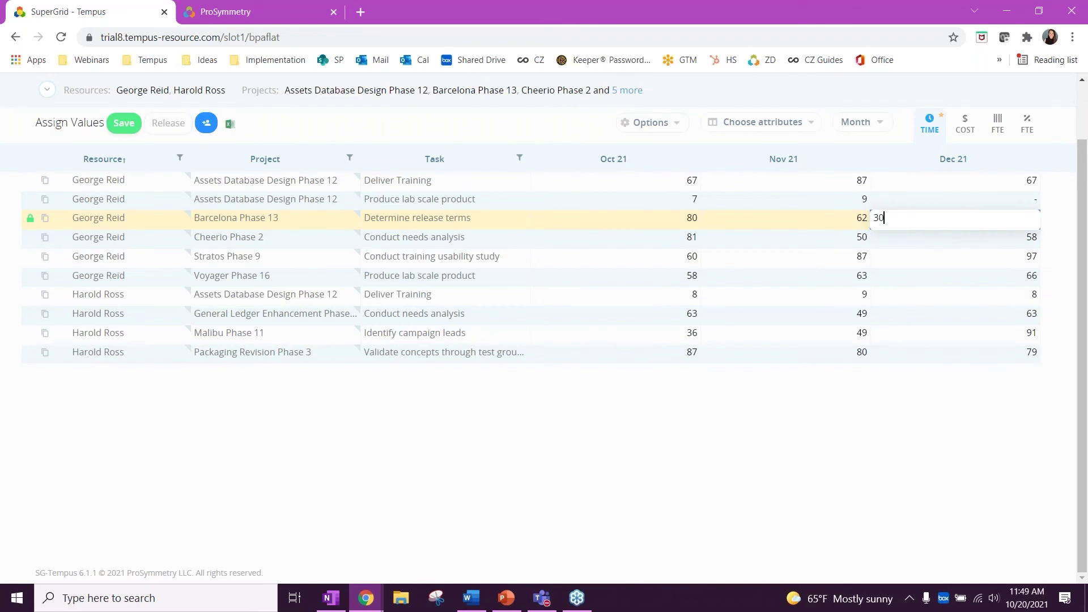
pyautogui.press('Return')
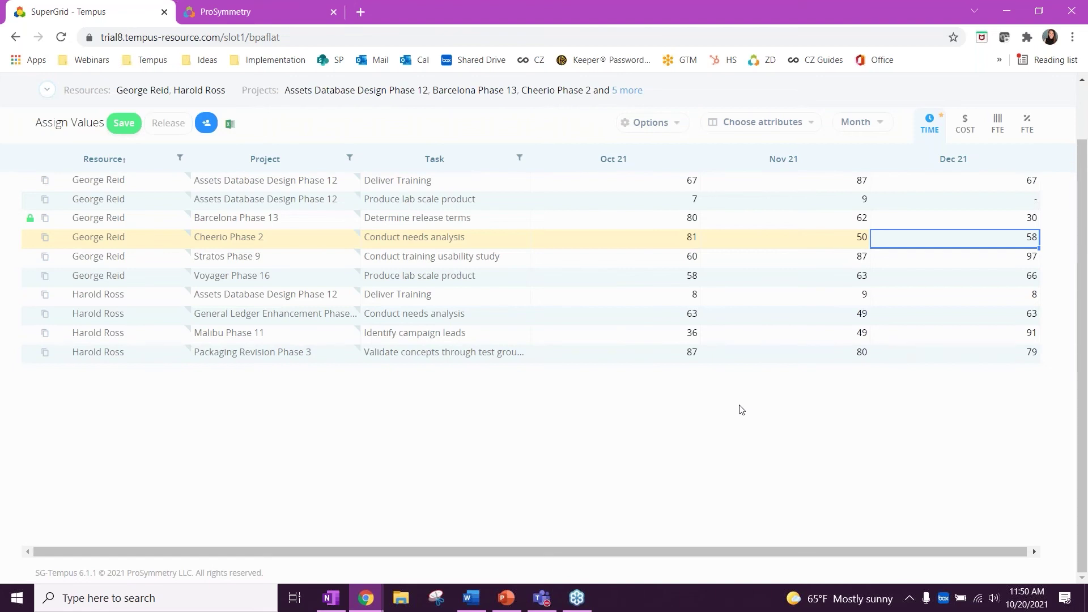
pyautogui.click(122, 123)
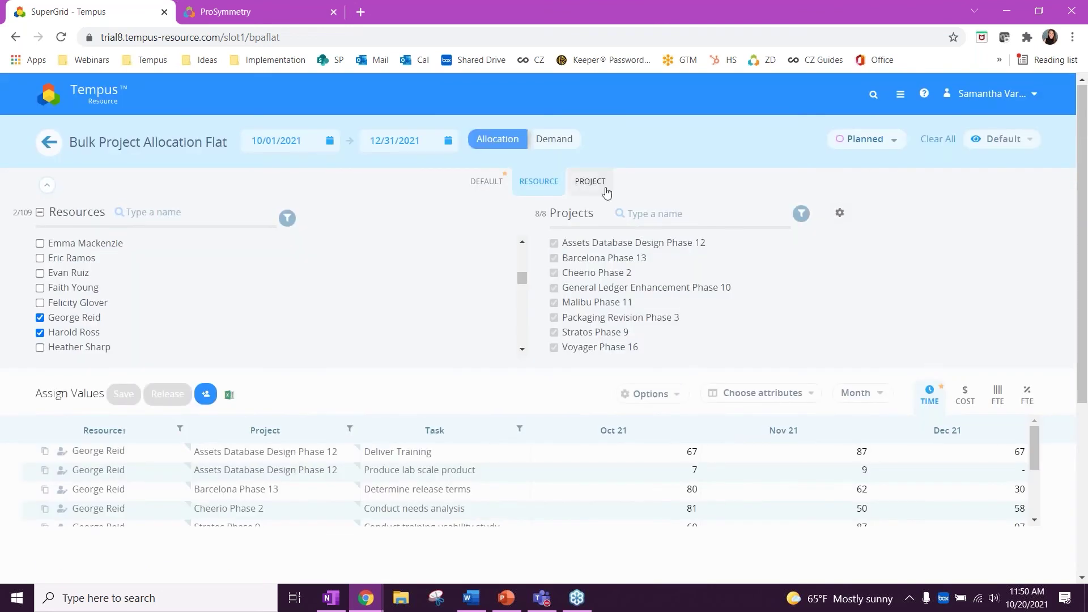
# Step: In Project mode, select Barracuda Phase 9 to load its resource allocations and collapse the selection lists
pyautogui.click(594, 185)
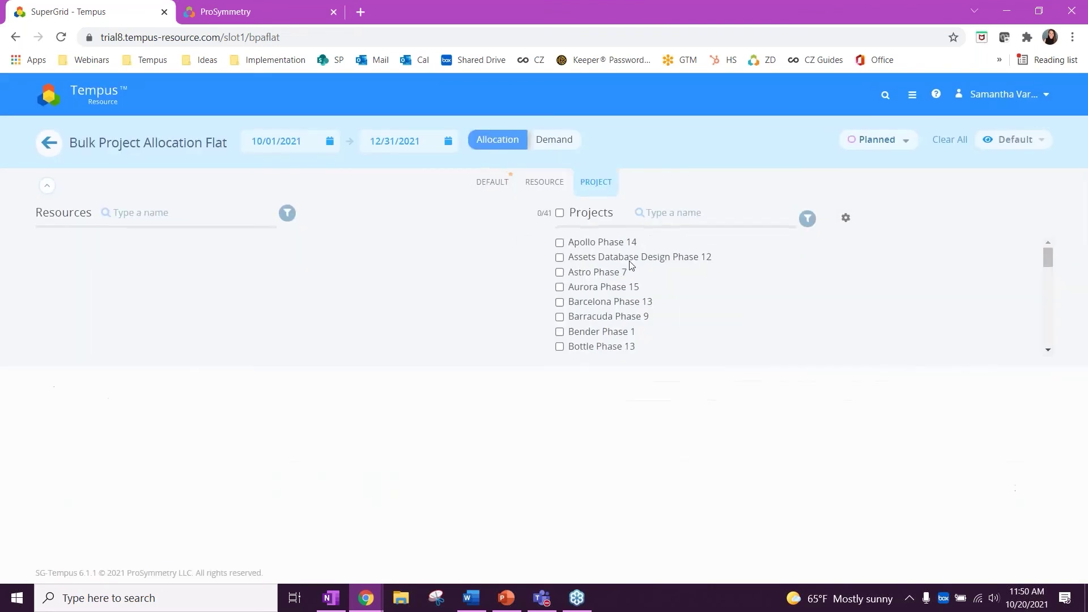
pyautogui.click(560, 317)
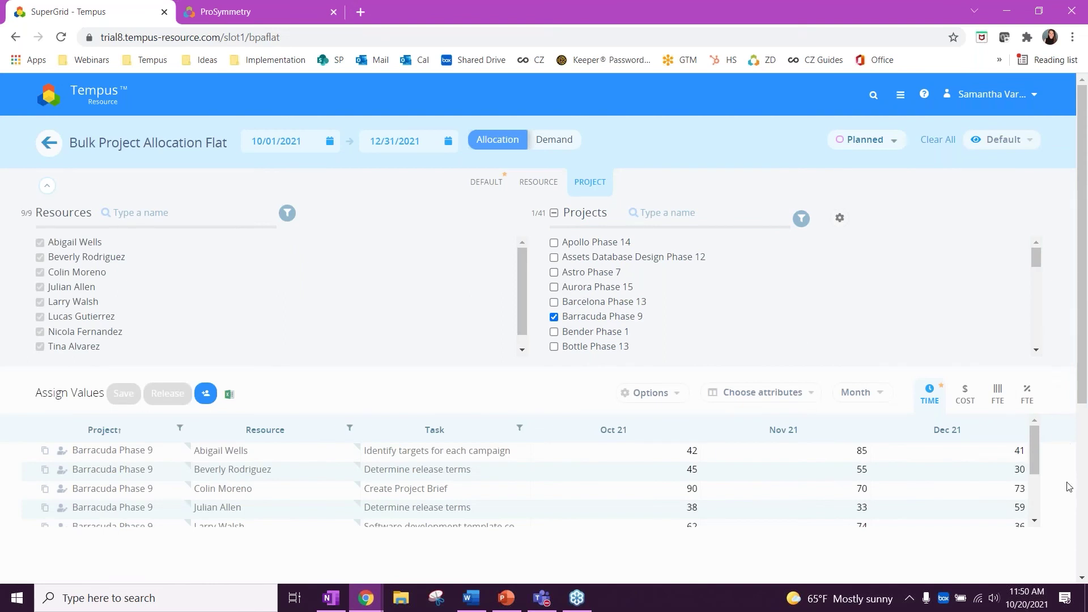
pyautogui.scroll(-5, 1069, 487)
pyautogui.scroll(4, 1069, 476)
pyautogui.scroll(-1, 1070, 457)
pyautogui.scroll(-3, 1070, 456)
pyautogui.scroll(4, 1070, 456)
pyautogui.click(47, 121)
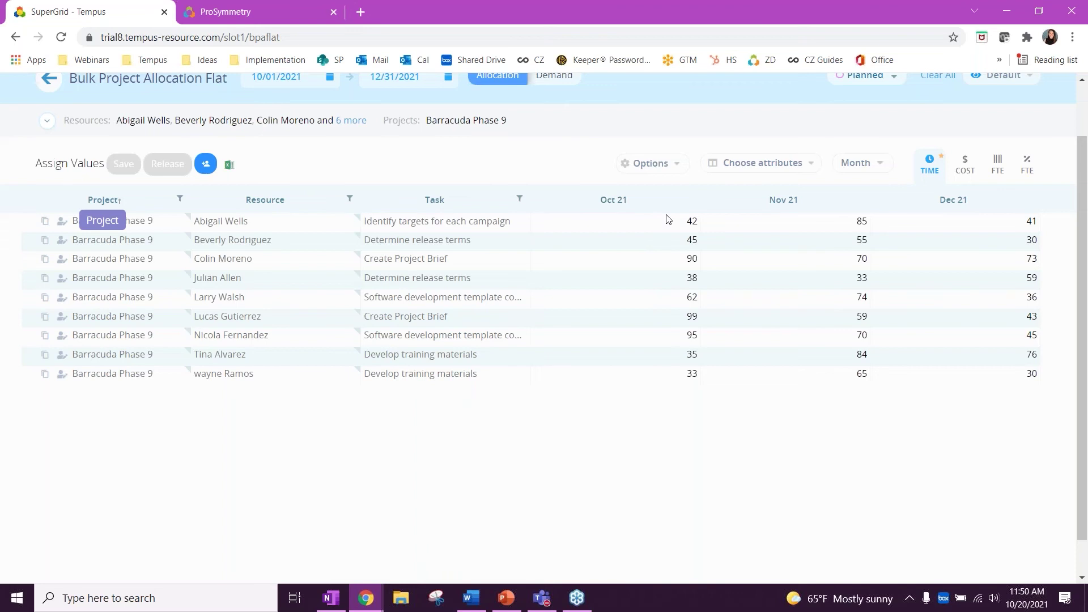
# Step: Set the November hours to 60 on the third-row Create Project Brief and fifth-row Software development allocations, and save them
pyautogui.click(797, 269)
pyautogui.write('60')
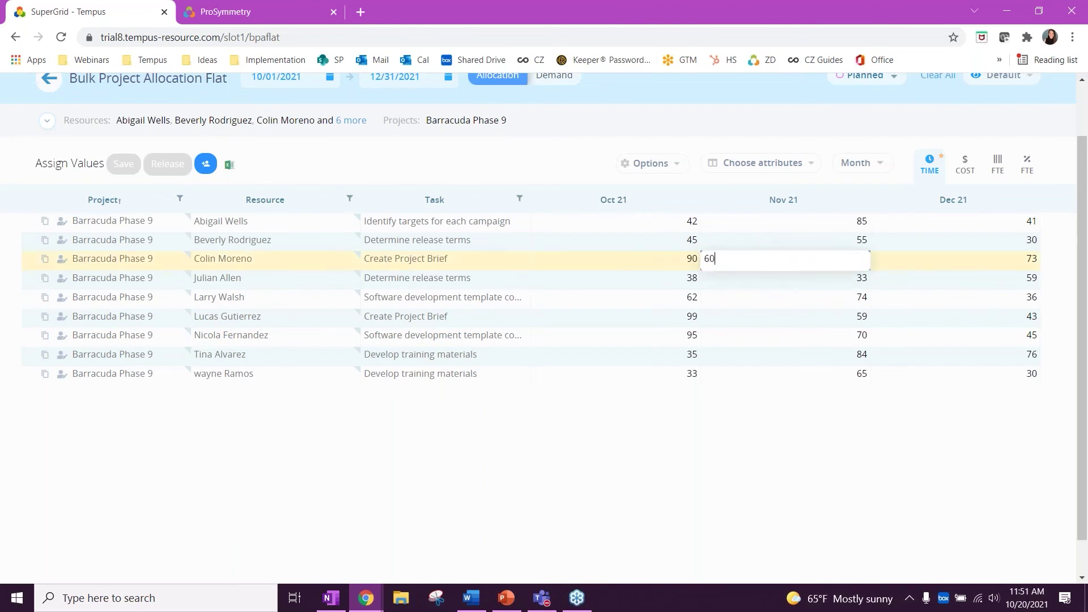
pyautogui.click(807, 301)
pyautogui.write('60')
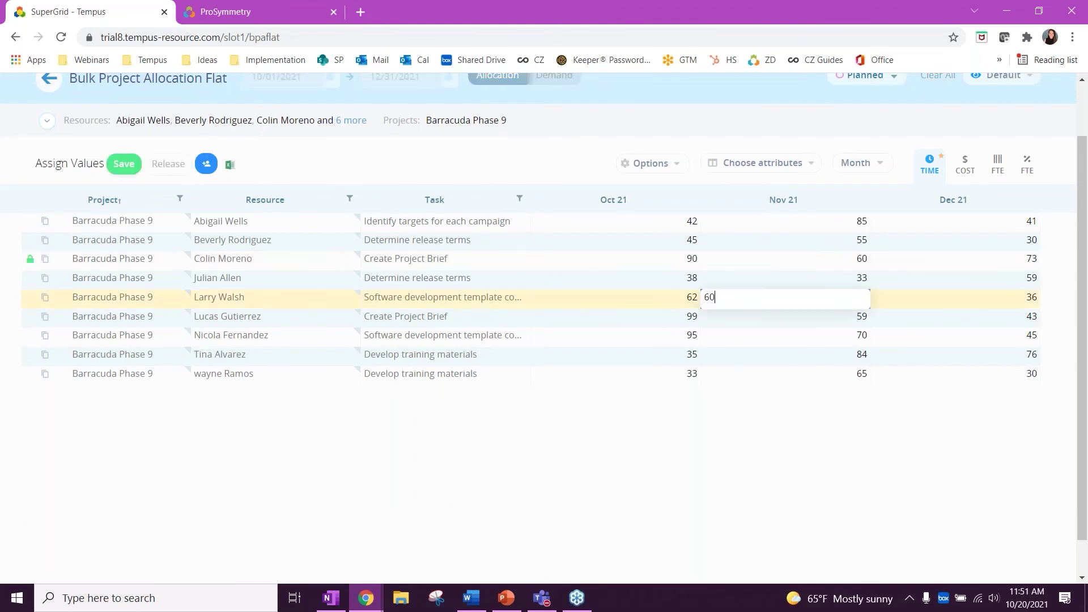
pyautogui.press('Tab')
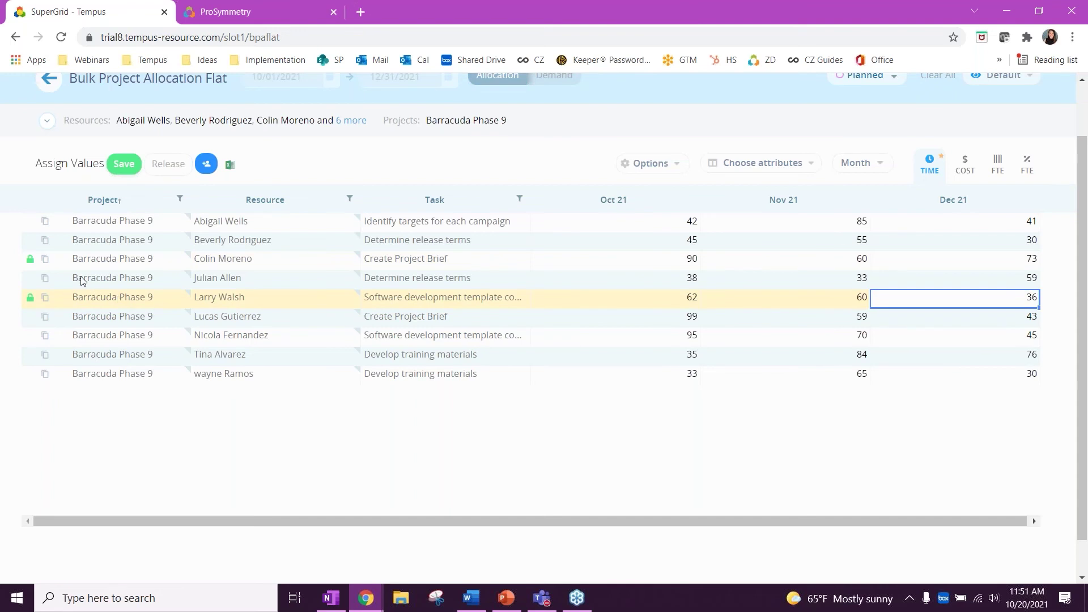
pyautogui.moveTo(30, 262)
pyautogui.moveTo(29, 298)
pyautogui.click(126, 164)
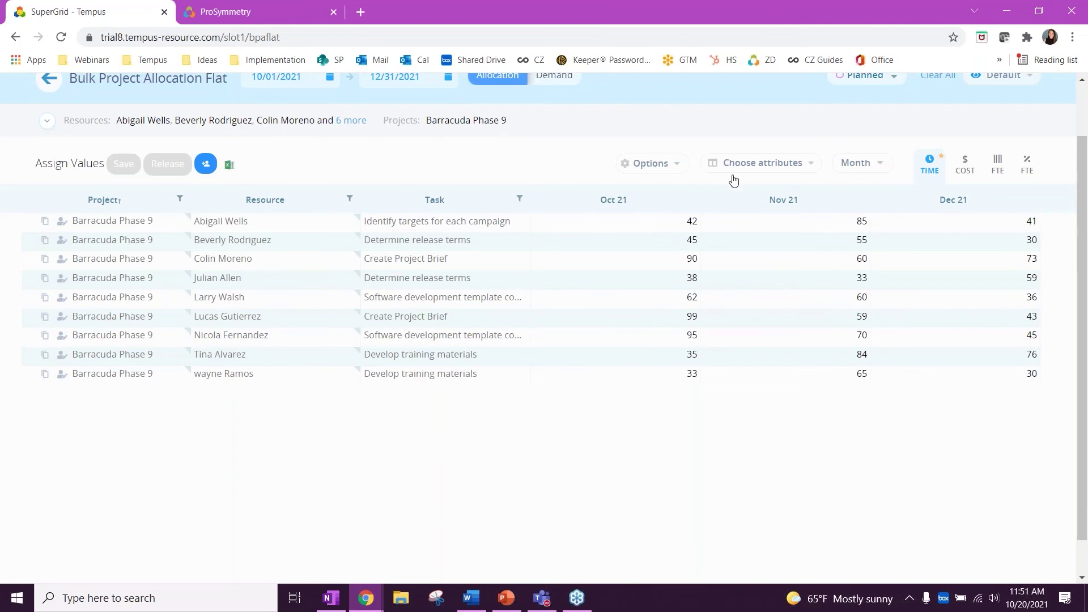
# Step: Configure the grid options to hide tasks and show both the total row and the total column
pyautogui.click(668, 162)
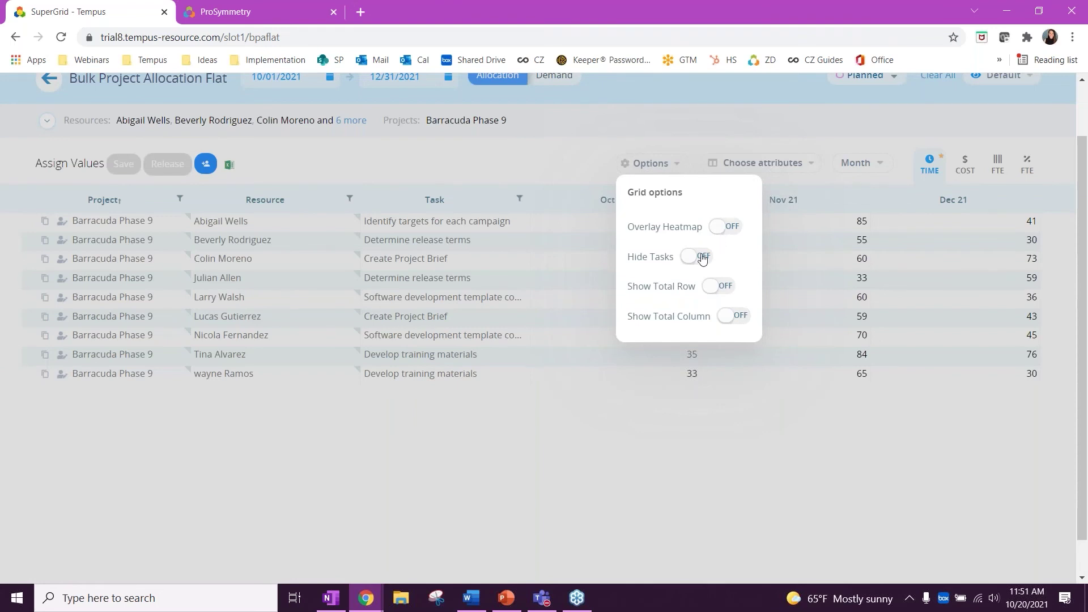
pyautogui.click(697, 260)
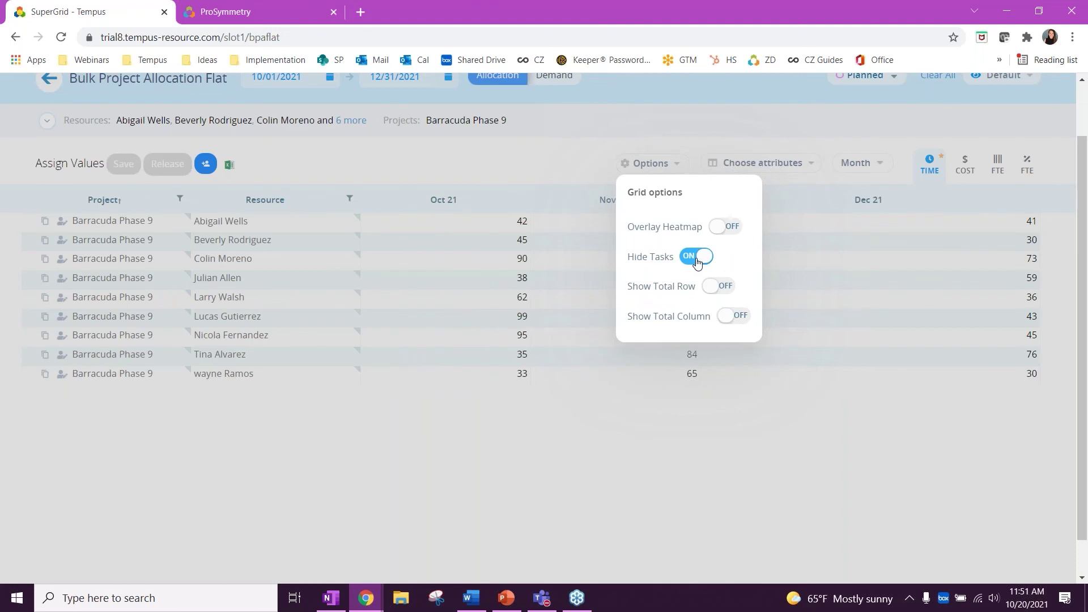
pyautogui.click(723, 288)
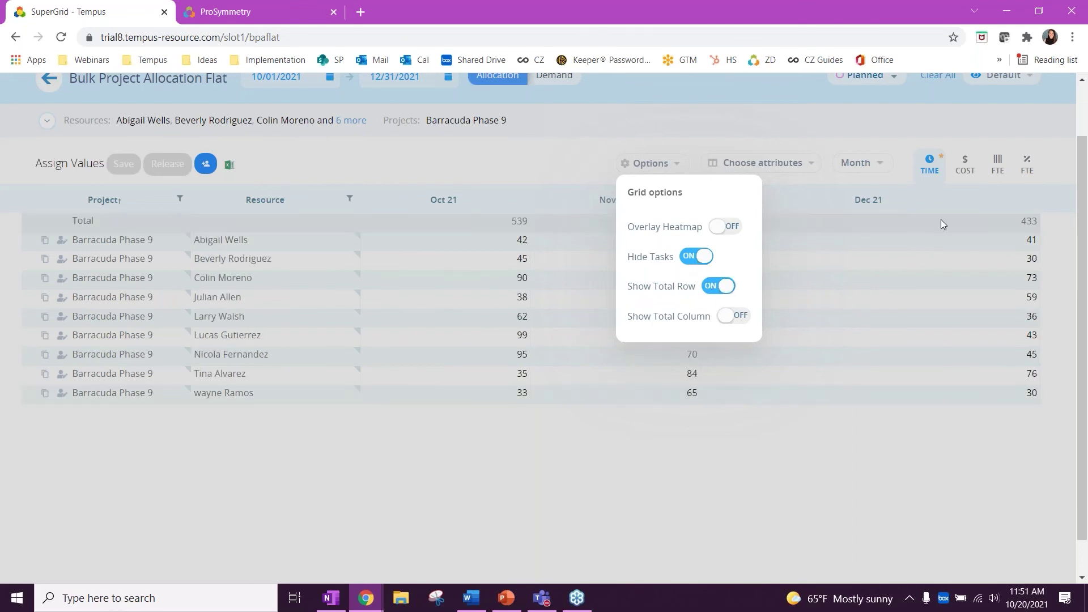
pyautogui.click(731, 318)
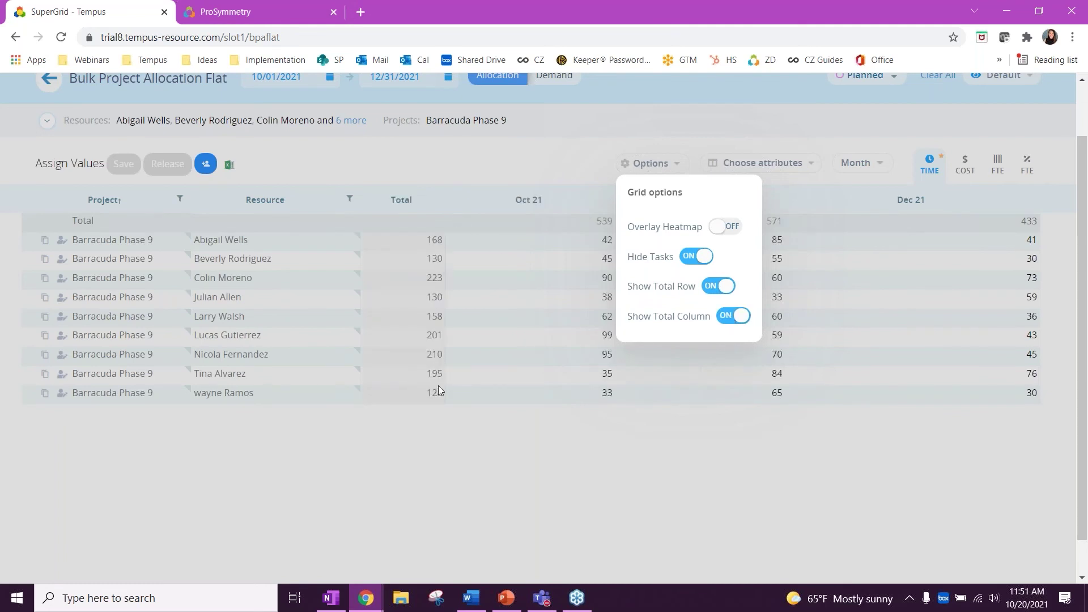
pyautogui.click(539, 170)
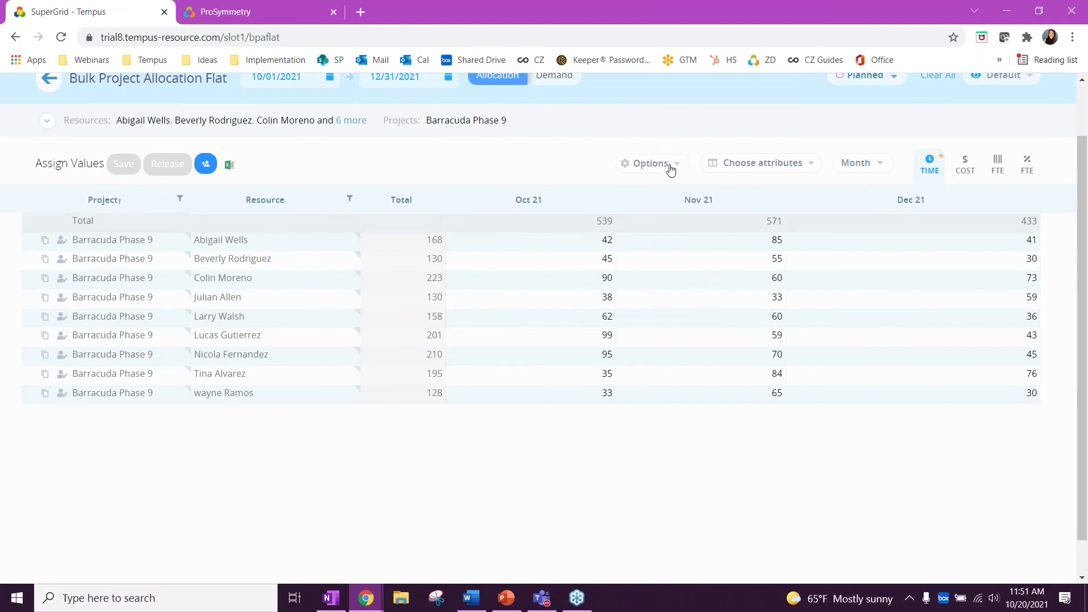
# Step: Add the Assignment Notes attribute as a column in the allocation grid
pyautogui.click(731, 170)
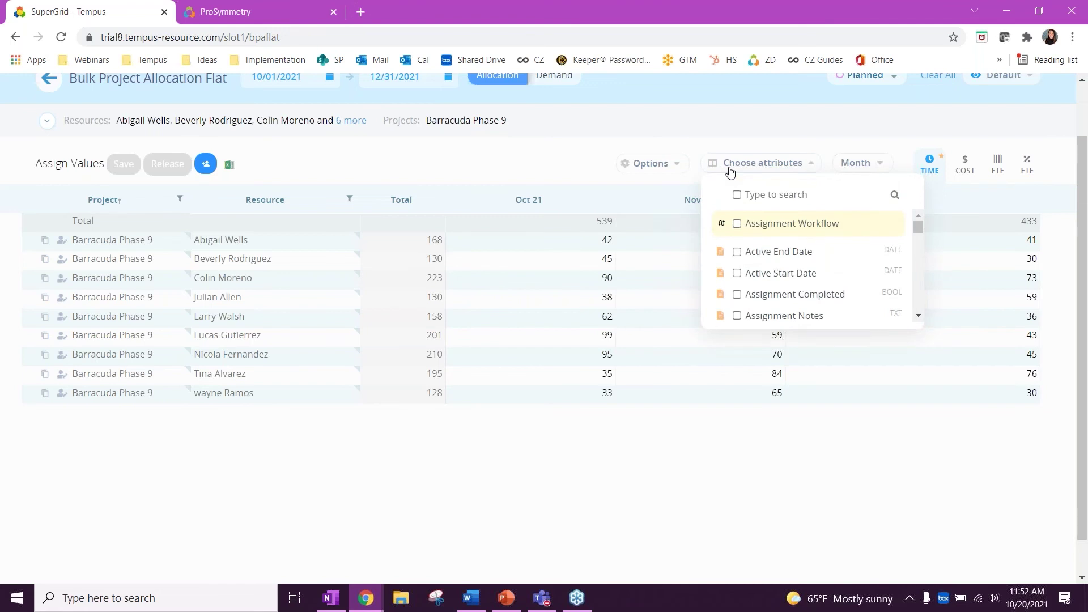
pyautogui.scroll(-5, 761, 284)
pyautogui.scroll(-10, 761, 283)
pyautogui.scroll(15, 760, 283)
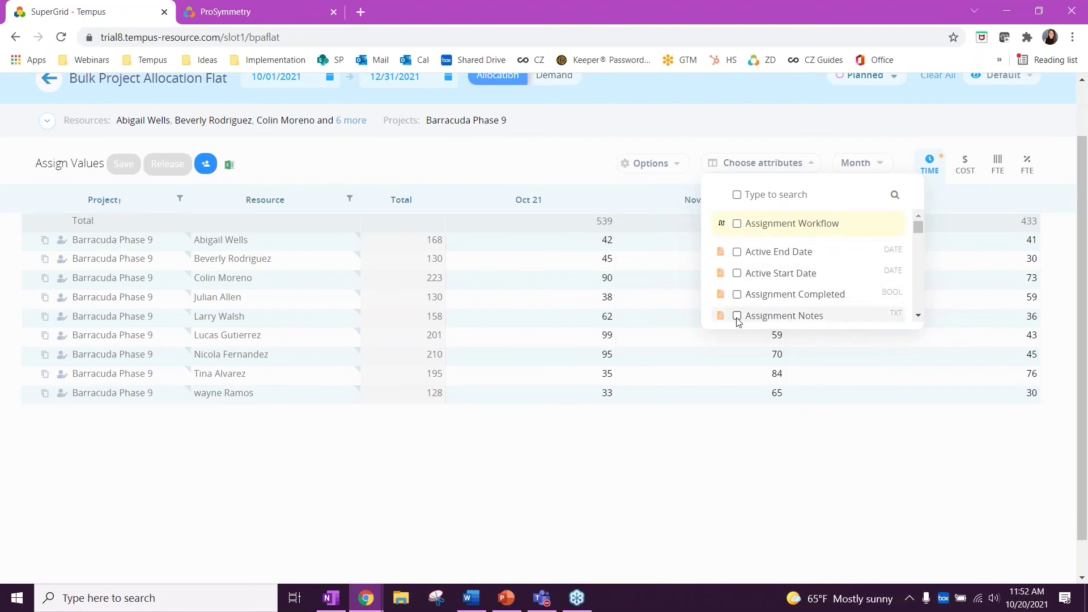
pyautogui.click(737, 315)
pyautogui.click(715, 497)
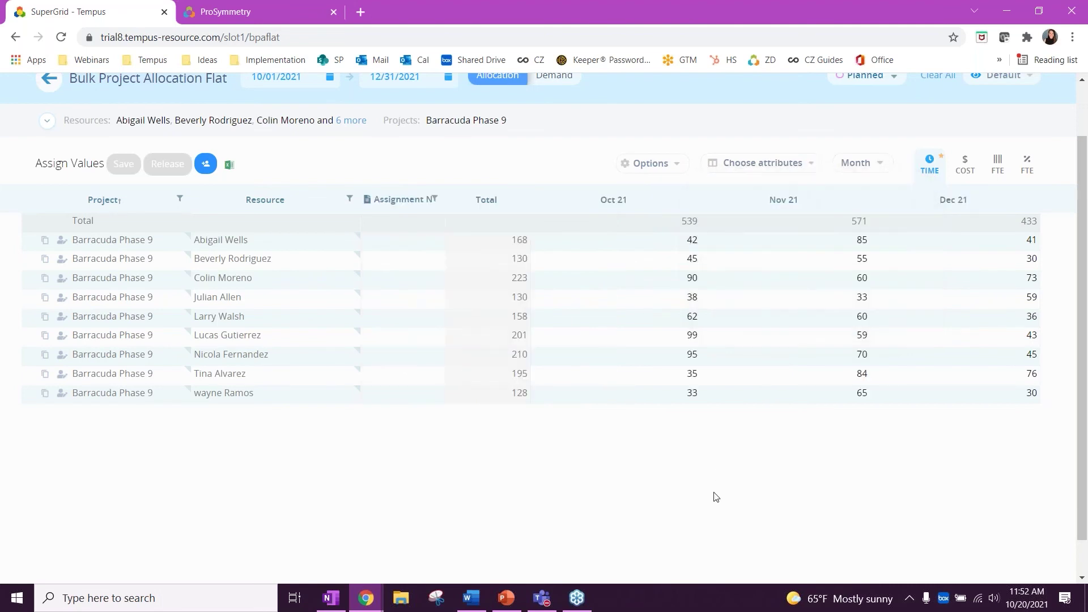
# Step: Enter the assignment note "Here are my notes for this assignment" on the first Barracuda Phase 9 allocation row and save it
pyautogui.click(388, 222)
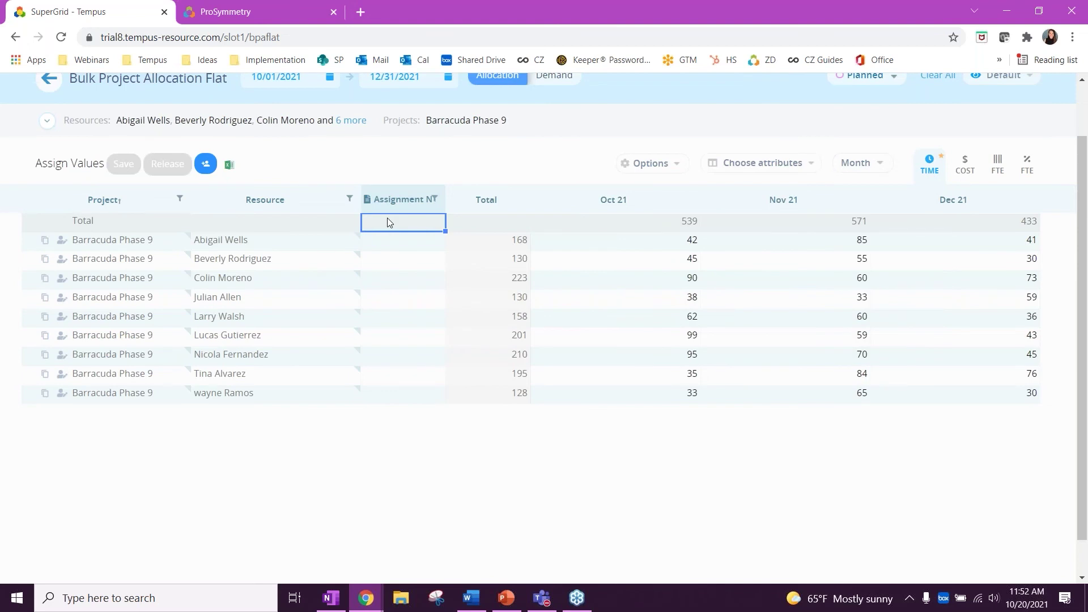
pyautogui.click(396, 247)
pyautogui.write('Here are my nots')
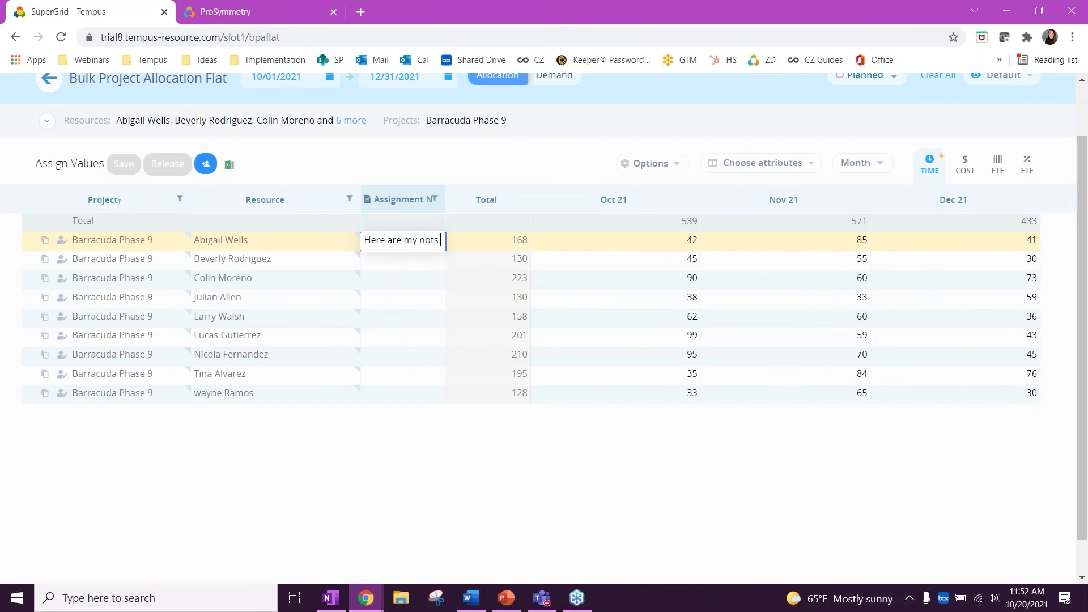
pyautogui.press('BackSpace')
pyautogui.write('es for this assignment')
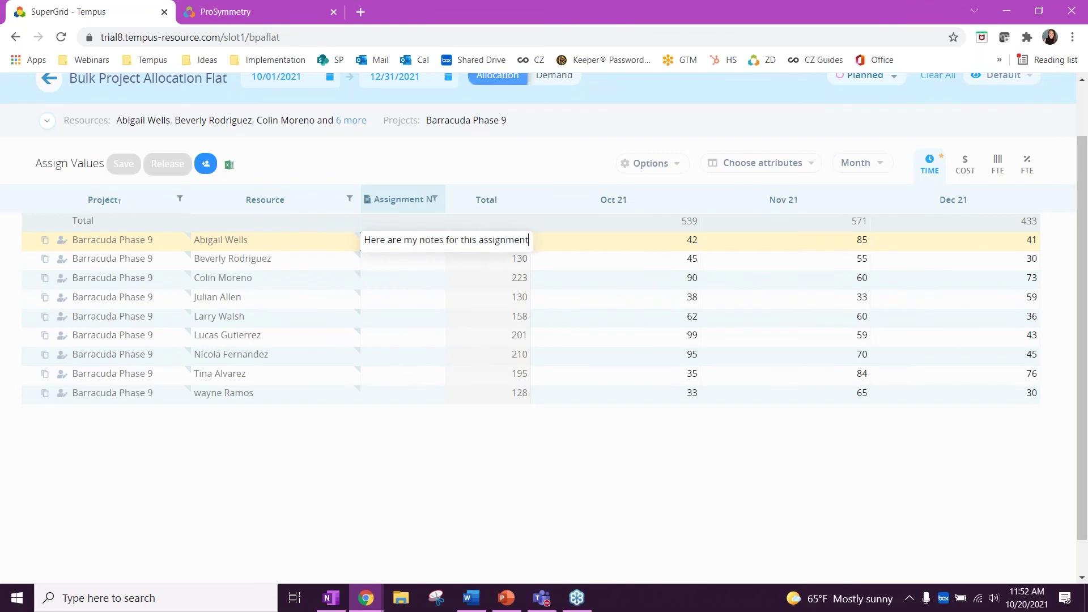
pyautogui.press('Return')
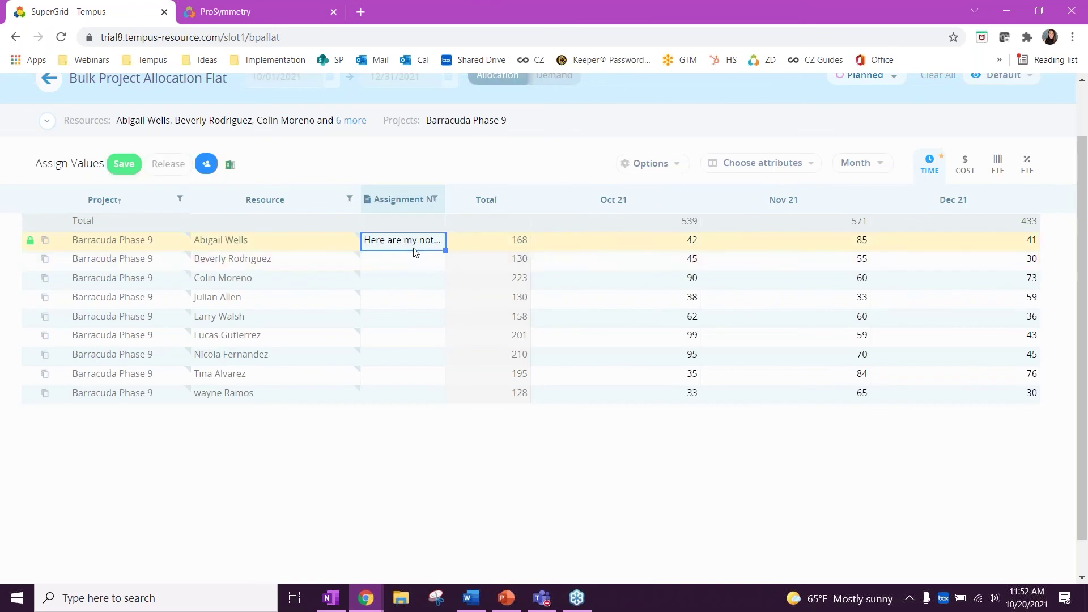
pyautogui.click(733, 170)
pyautogui.scroll(-2, 772, 287)
pyautogui.scroll(2, 773, 287)
pyautogui.rightClick(690, 504)
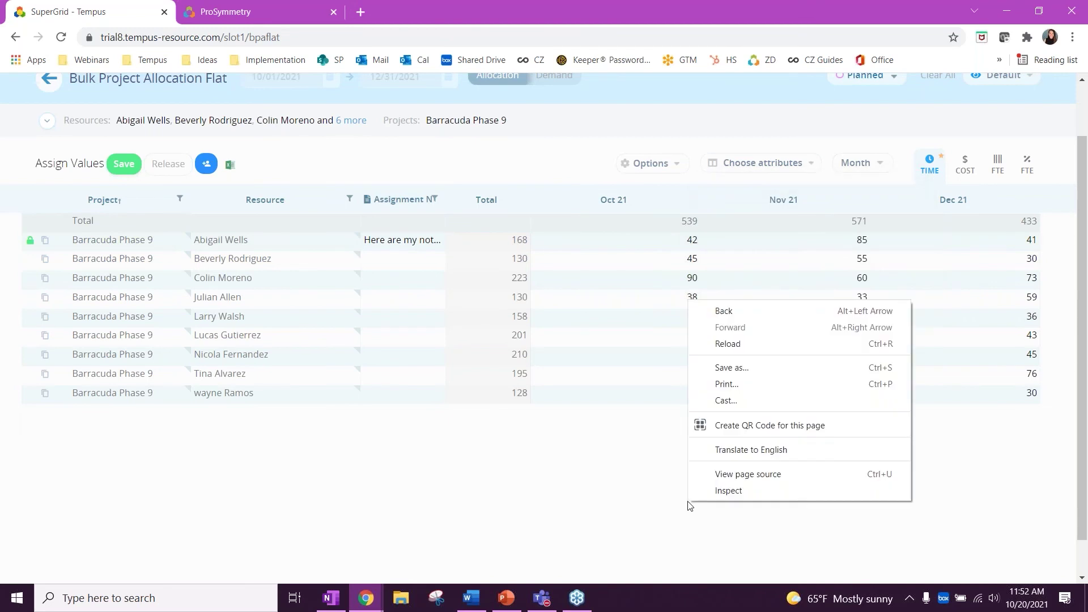
pyautogui.click(622, 496)
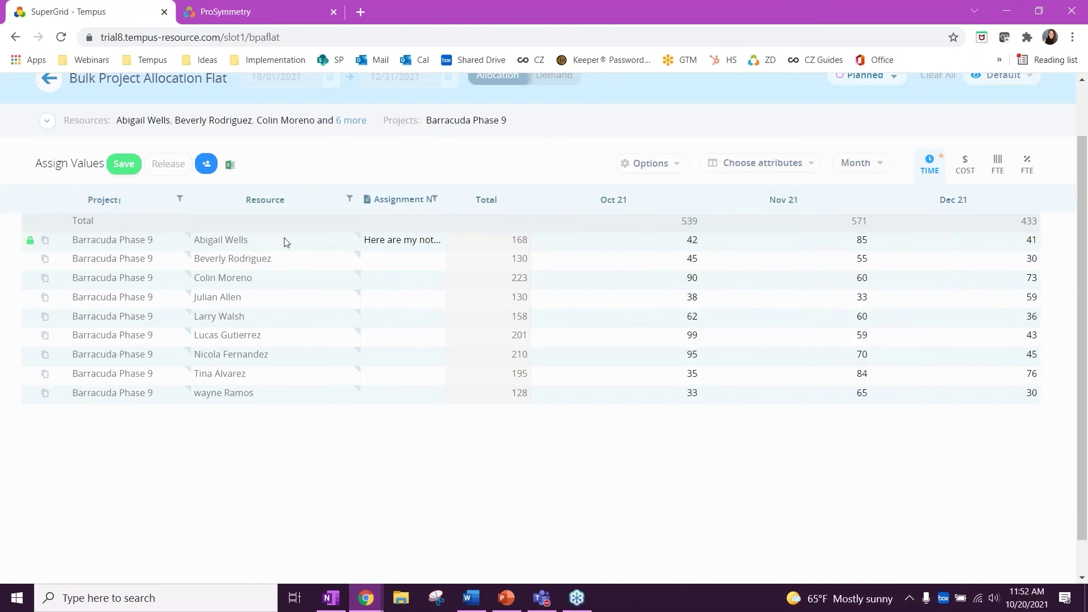
pyautogui.click(124, 164)
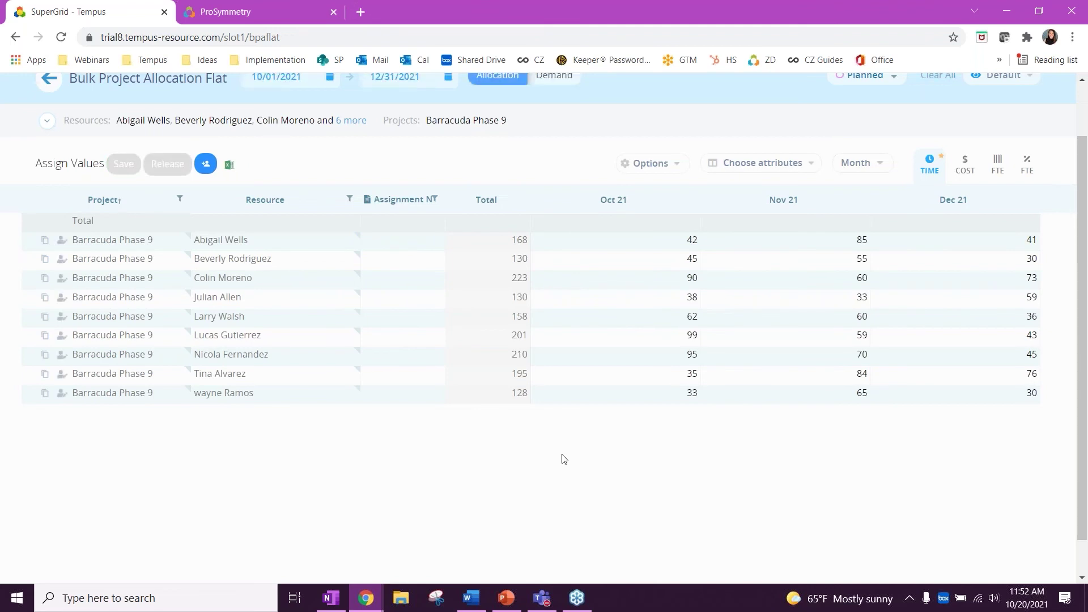
# Step: Show both planned and actual allocations together in the Barracuda Phase 9 grid
pyautogui.scroll(2, 1067, 390)
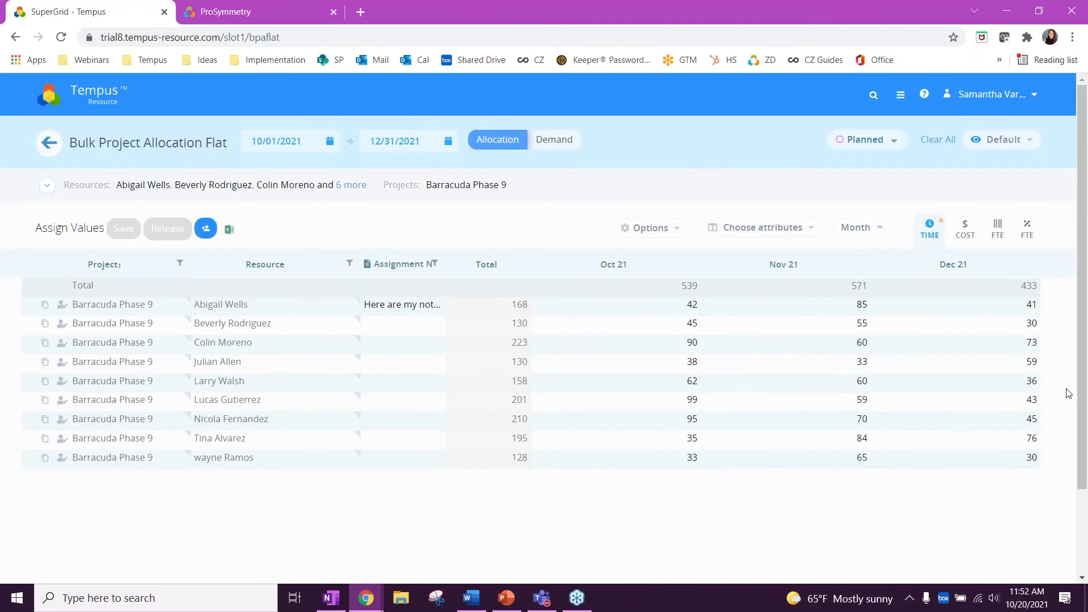
pyautogui.click(901, 153)
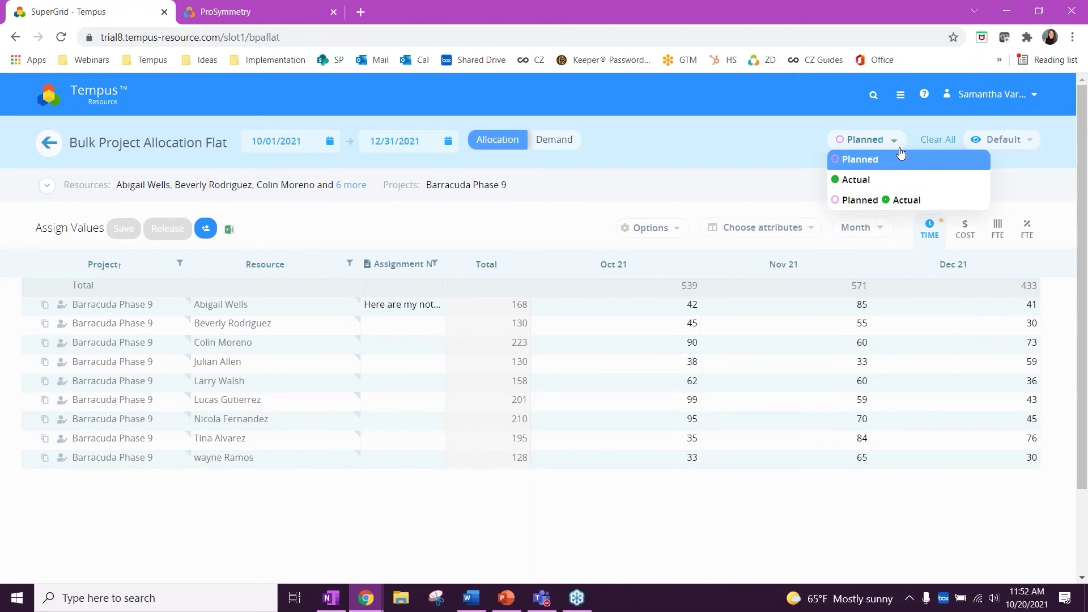
pyautogui.click(882, 203)
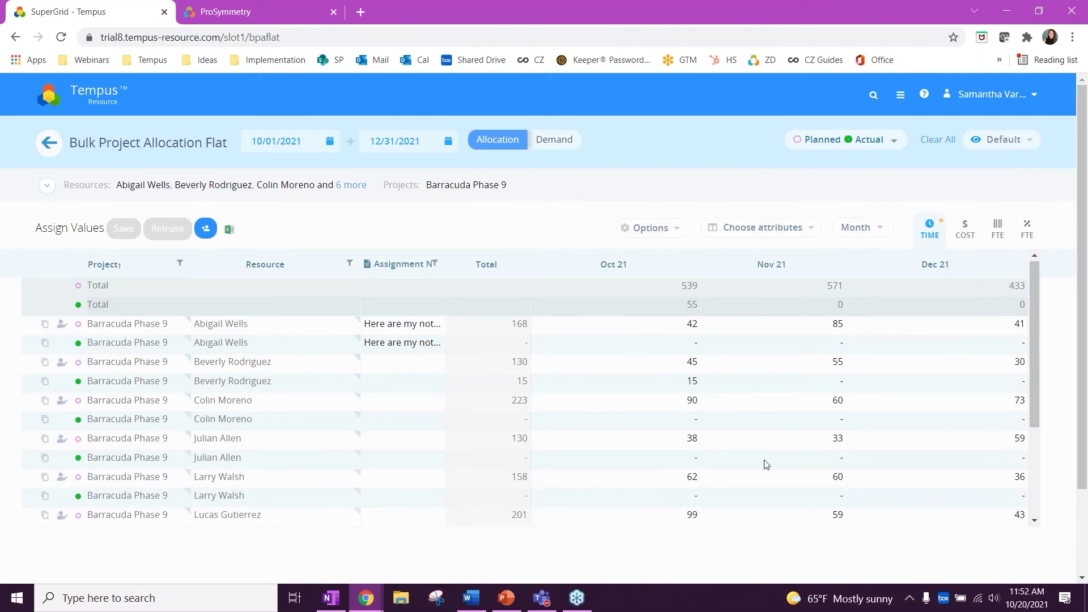
pyautogui.scroll(-1, 762, 462)
pyautogui.scroll(1, 717, 404)
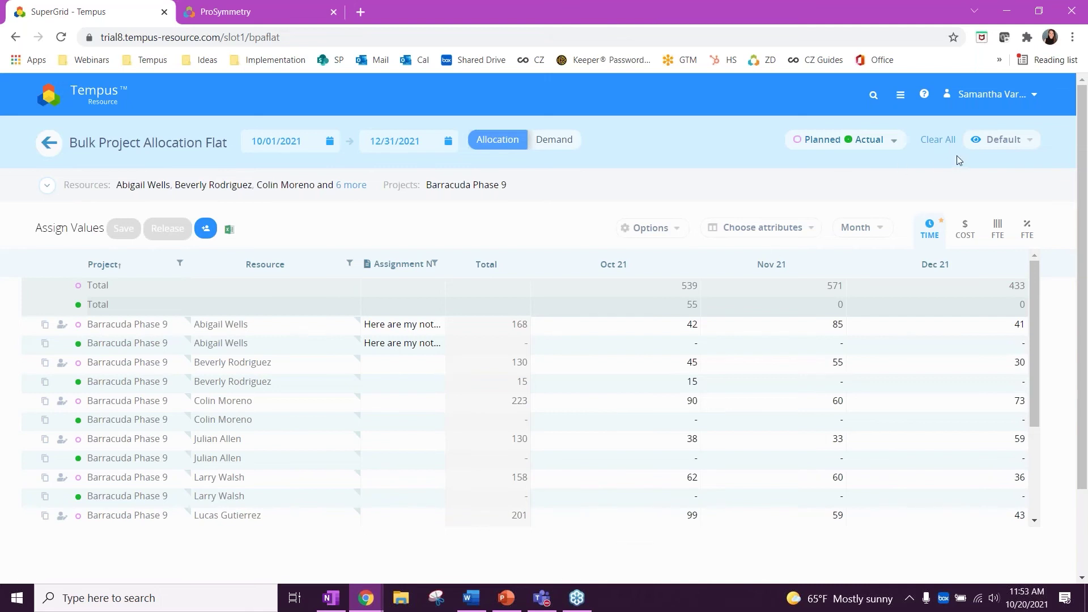
pyautogui.click(1001, 143)
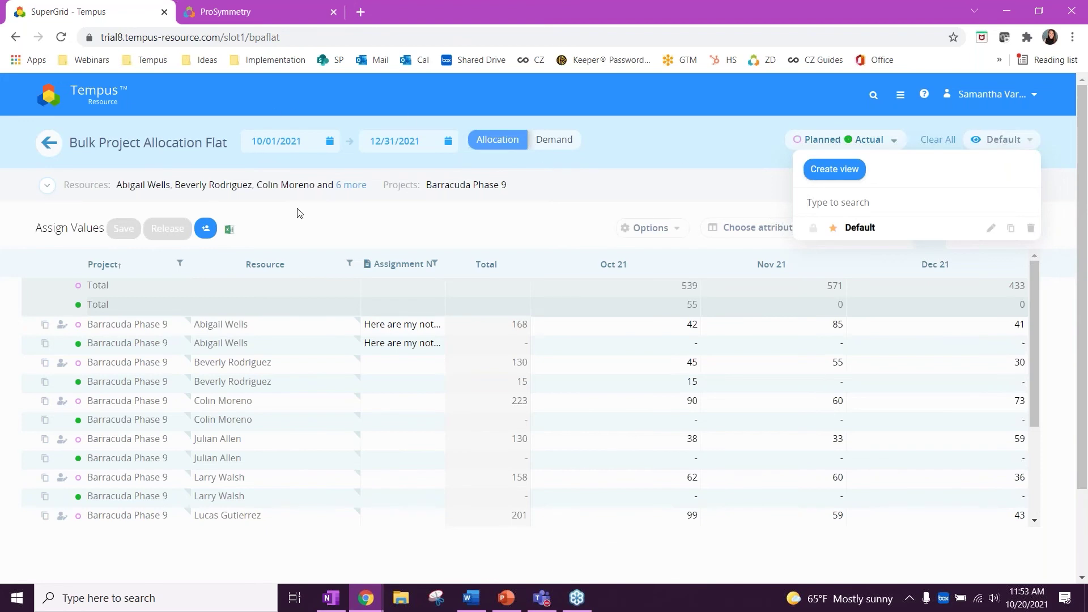
pyautogui.click(48, 187)
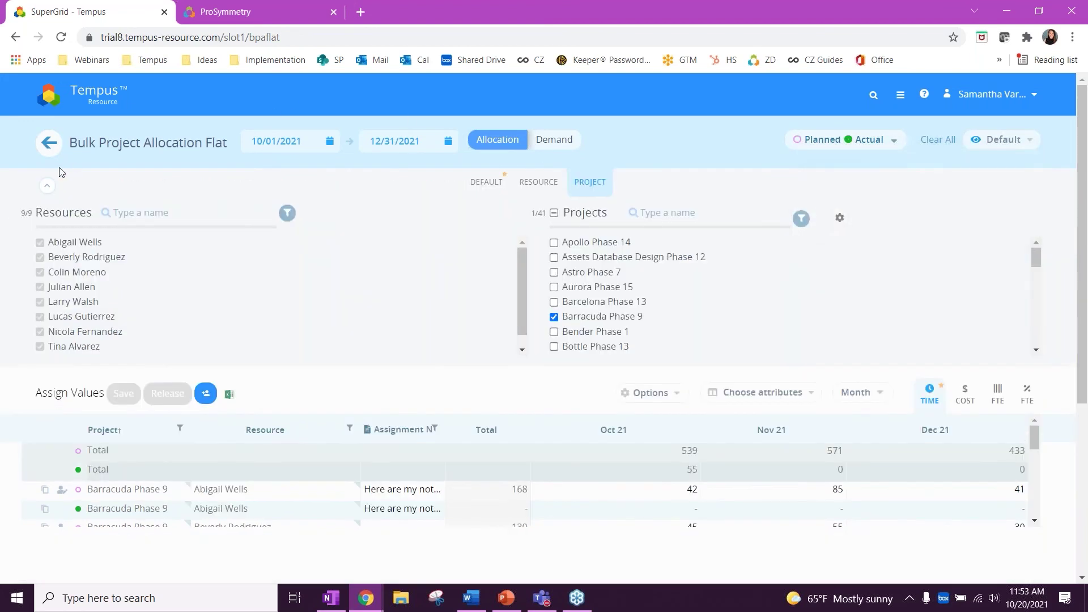
pyautogui.click(48, 187)
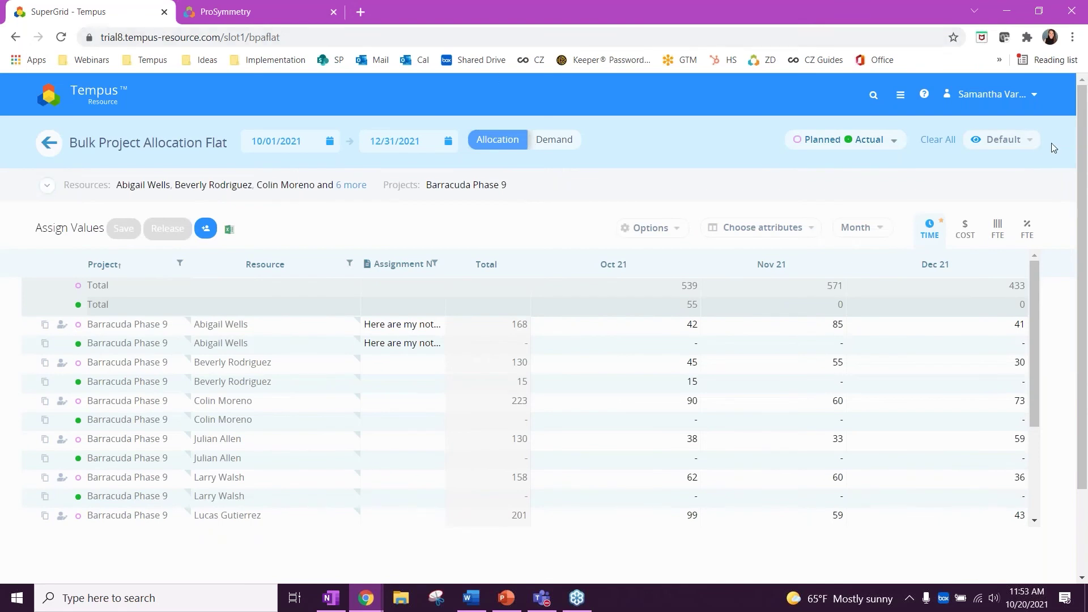
# Step: Create a new view for the bulk allocation grid and switch to it
pyautogui.click(1011, 140)
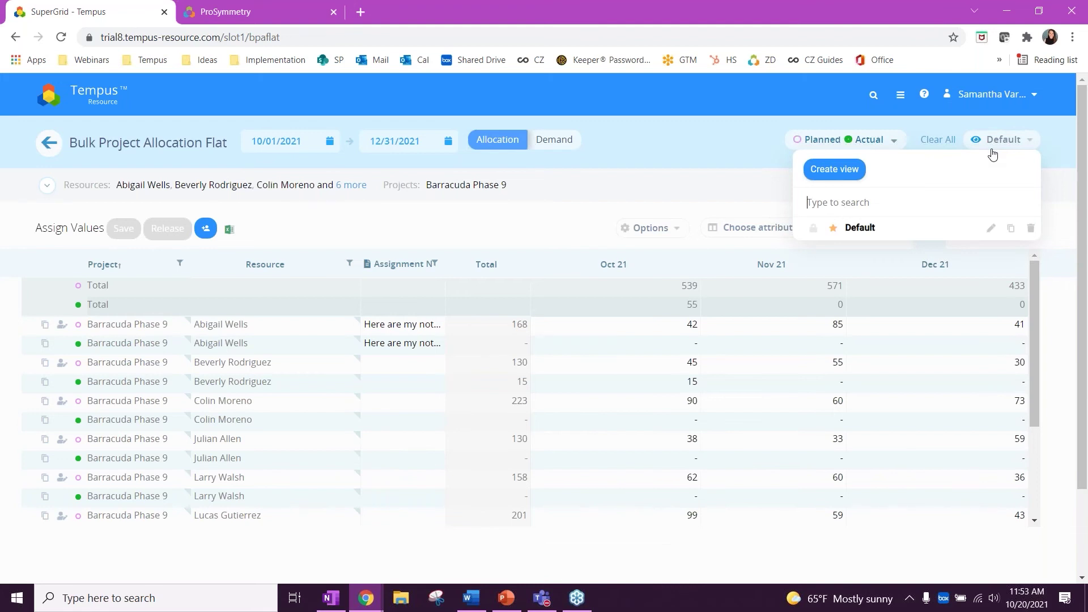
pyautogui.click(835, 169)
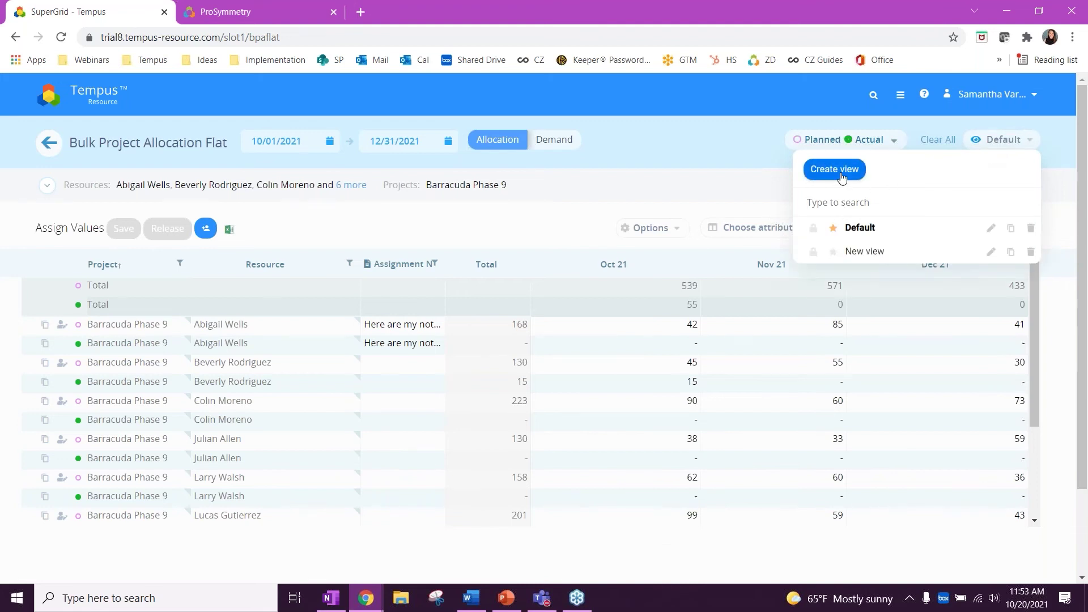
pyautogui.click(863, 252)
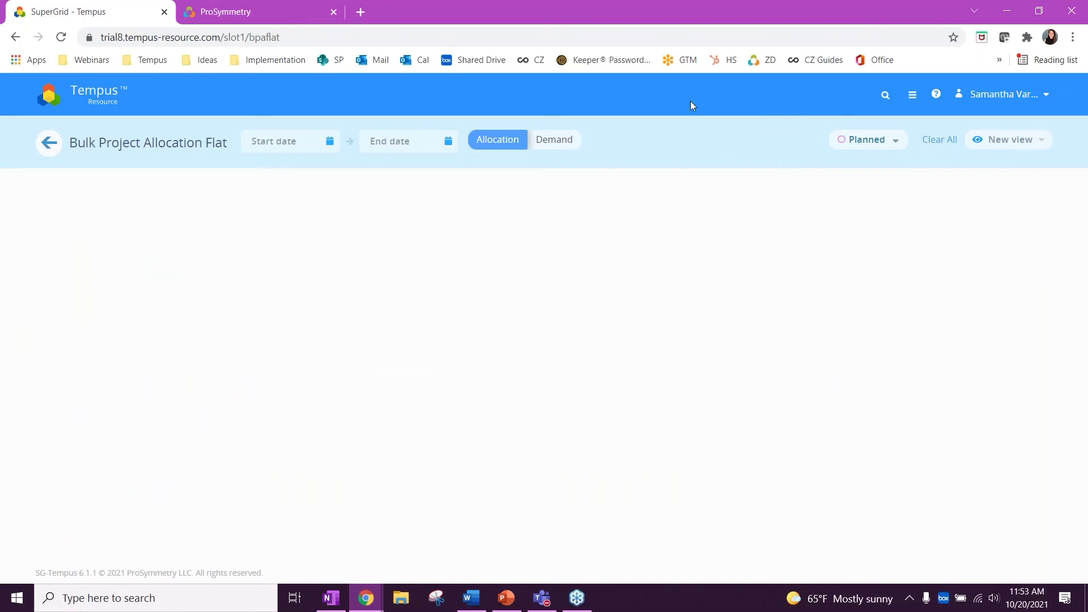
# Step: Set the new view's date range from 01/01/2022 to 03/31/2022
pyautogui.click(314, 146)
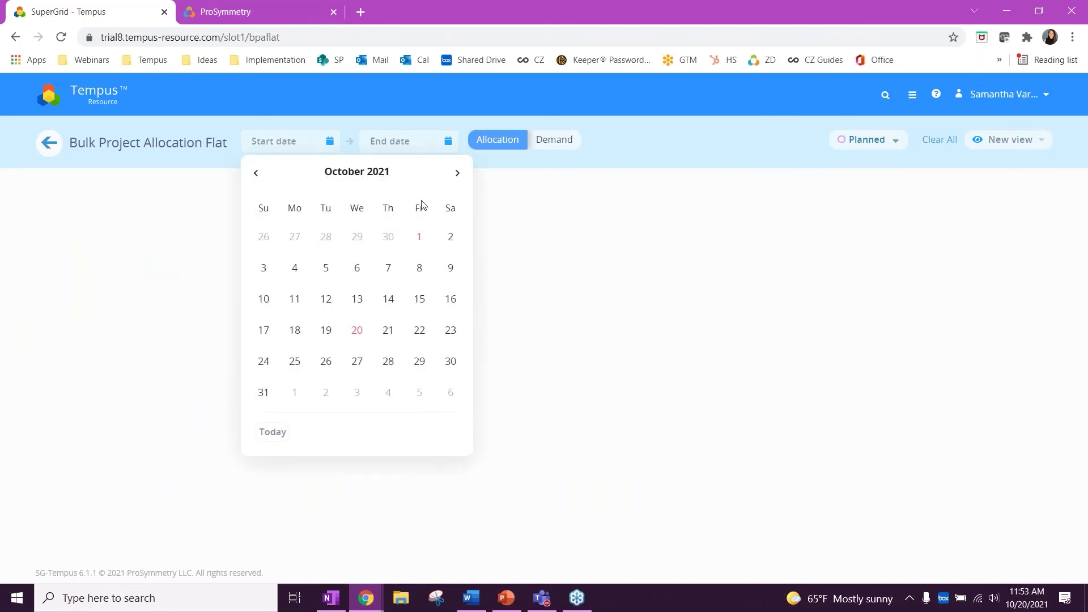
pyautogui.click(458, 174)
pyautogui.click(458, 173)
pyautogui.click(458, 173)
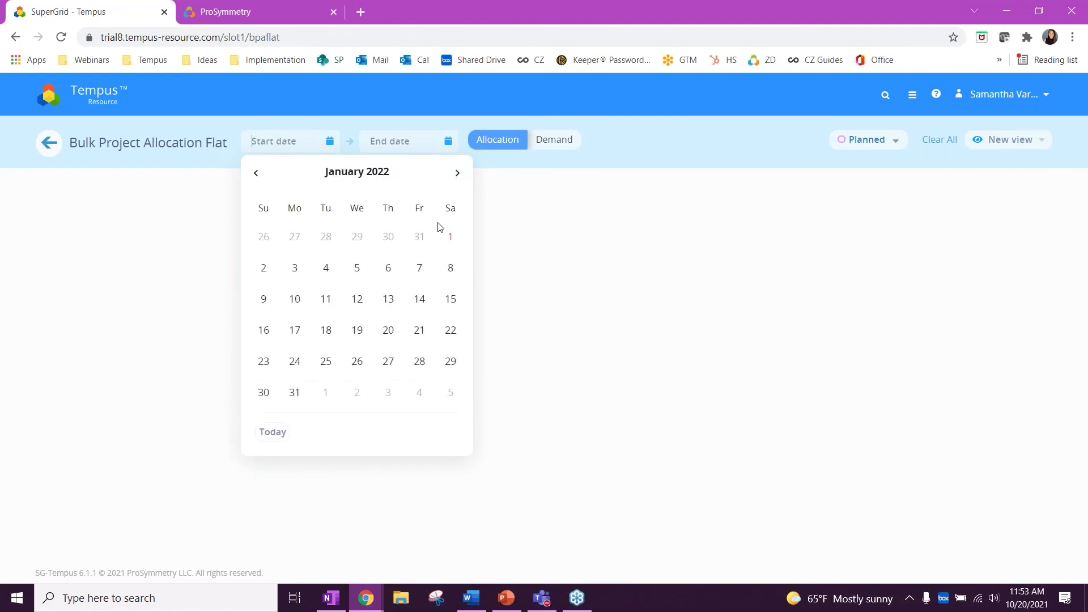
pyautogui.click(450, 237)
pyautogui.click(445, 143)
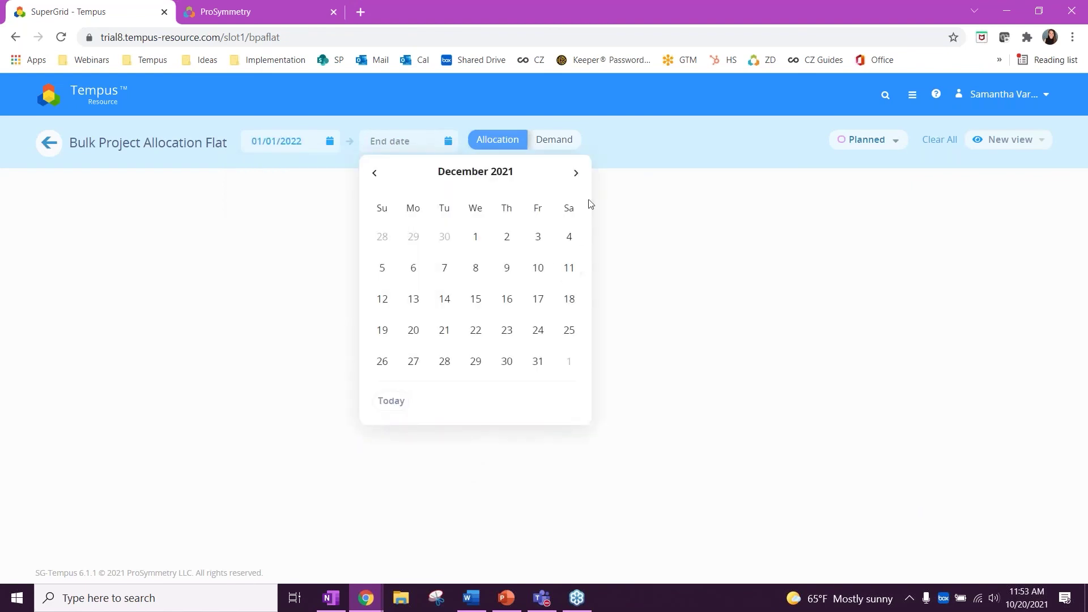
pyautogui.click(577, 173)
pyautogui.click(576, 174)
pyautogui.click(577, 174)
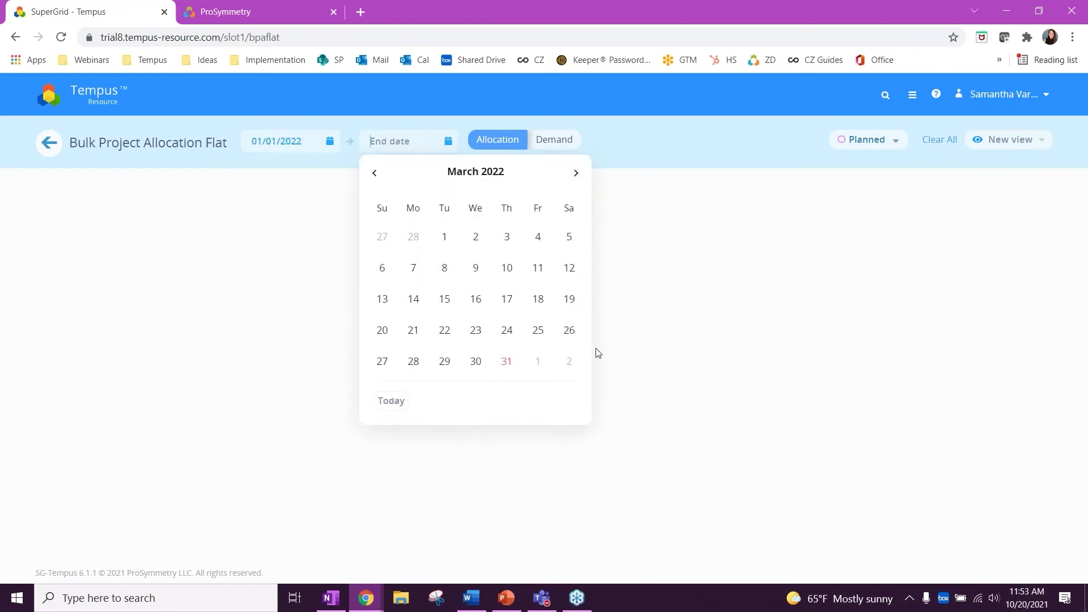
pyautogui.click(506, 363)
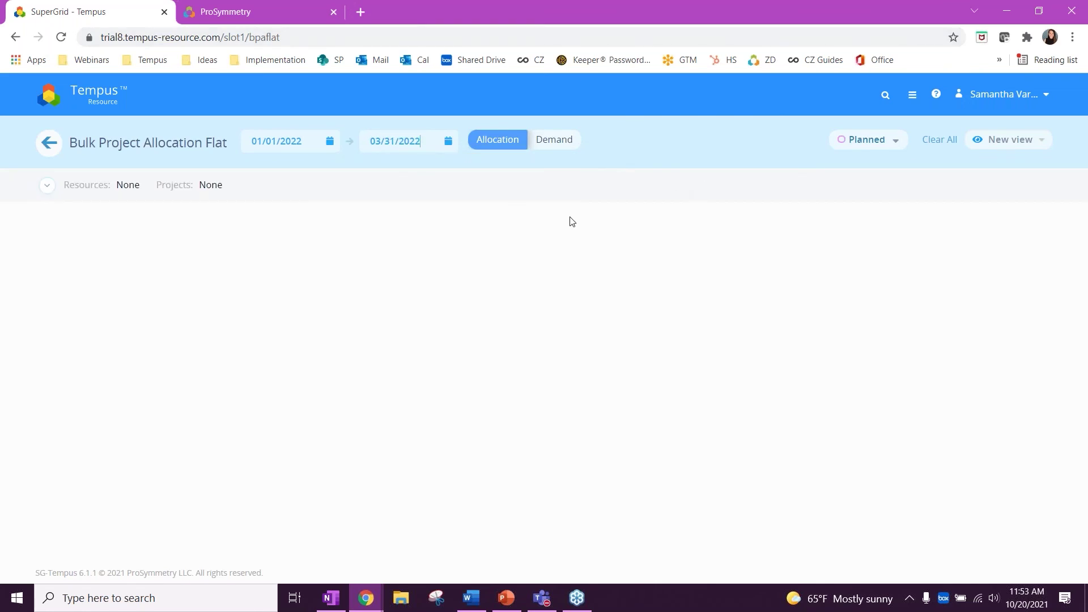
# Step: In Project mode, select Apollo Phase 14, Assets Database Design Phase 12, Astro Phase 7 and Aurora Phase 15 to load their allocations
pyautogui.click(48, 187)
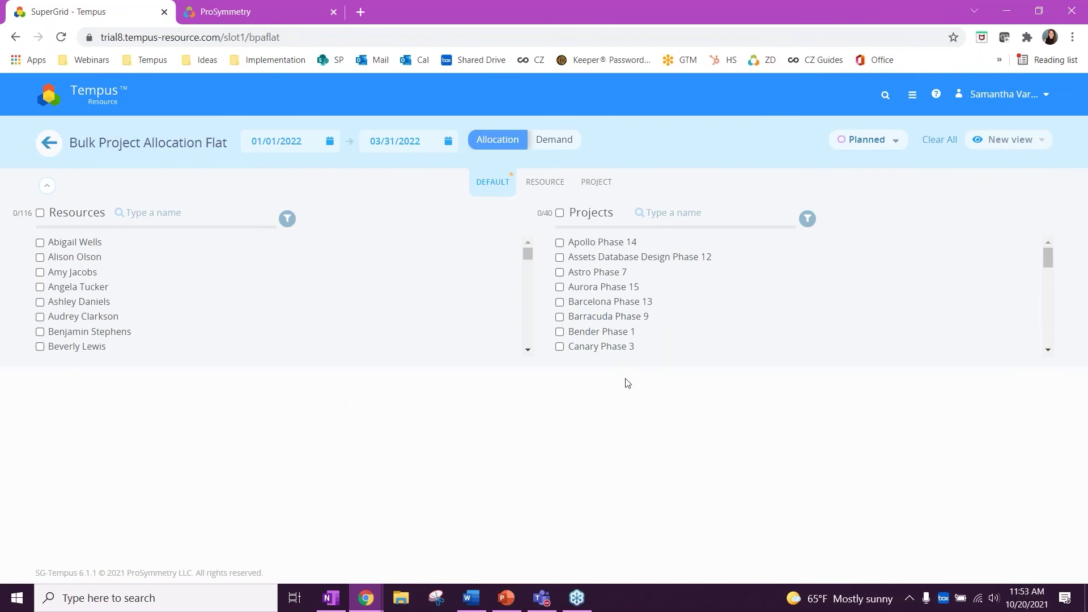
pyautogui.click(586, 189)
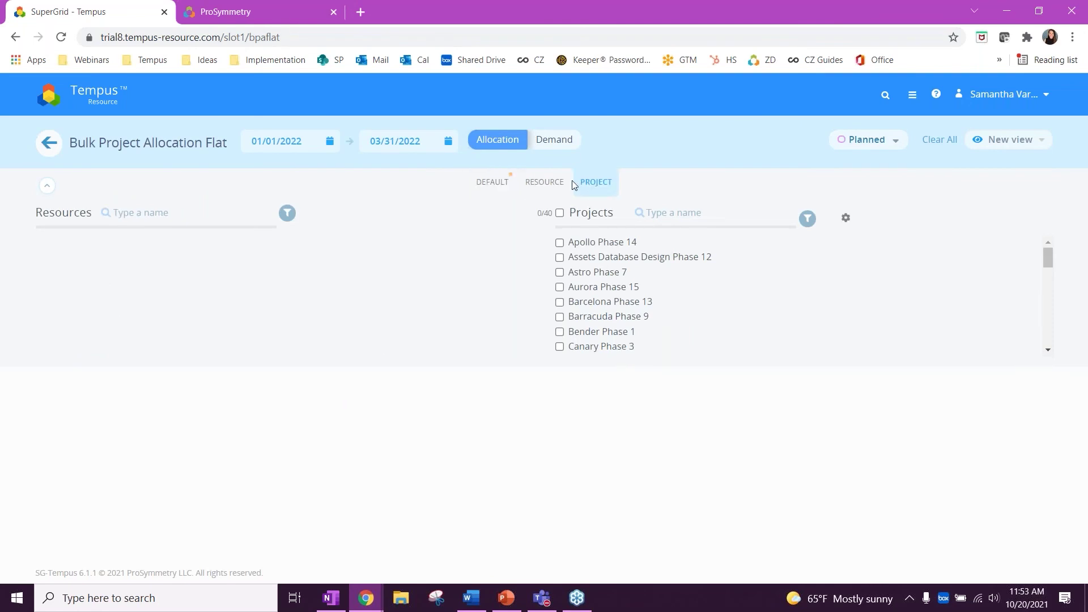
pyautogui.click(559, 243)
pyautogui.click(560, 257)
pyautogui.click(560, 272)
pyautogui.click(559, 287)
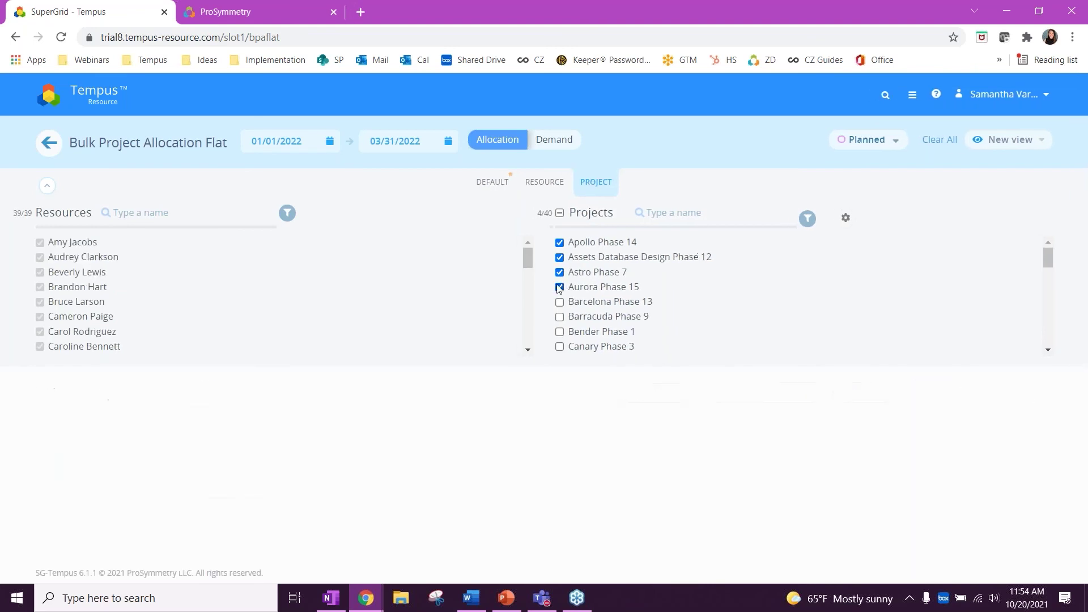
pyautogui.scroll(-3, 571, 374)
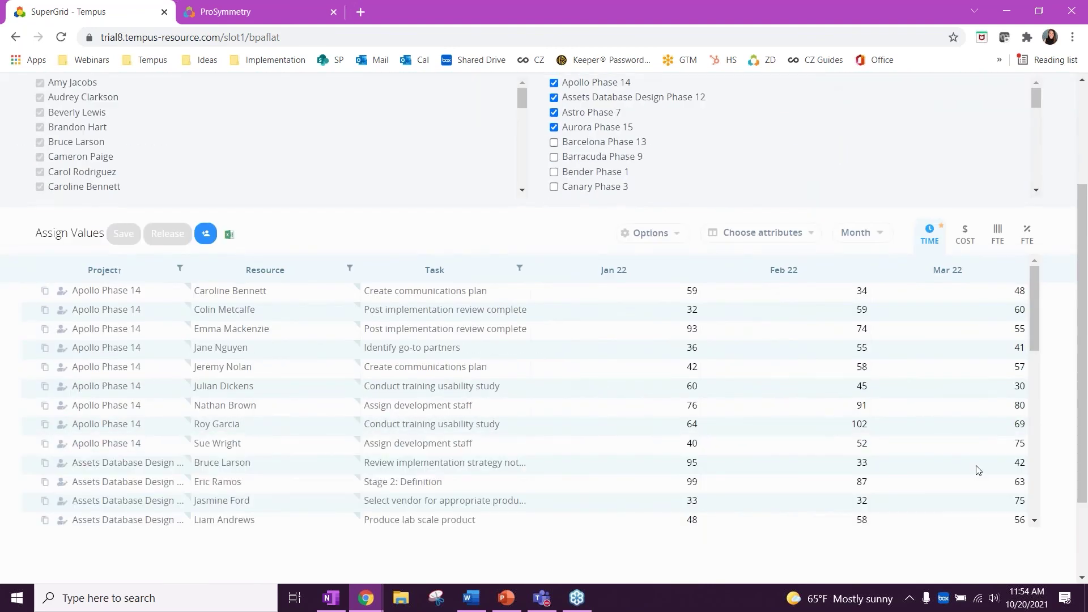
pyautogui.scroll(3, 1051, 412)
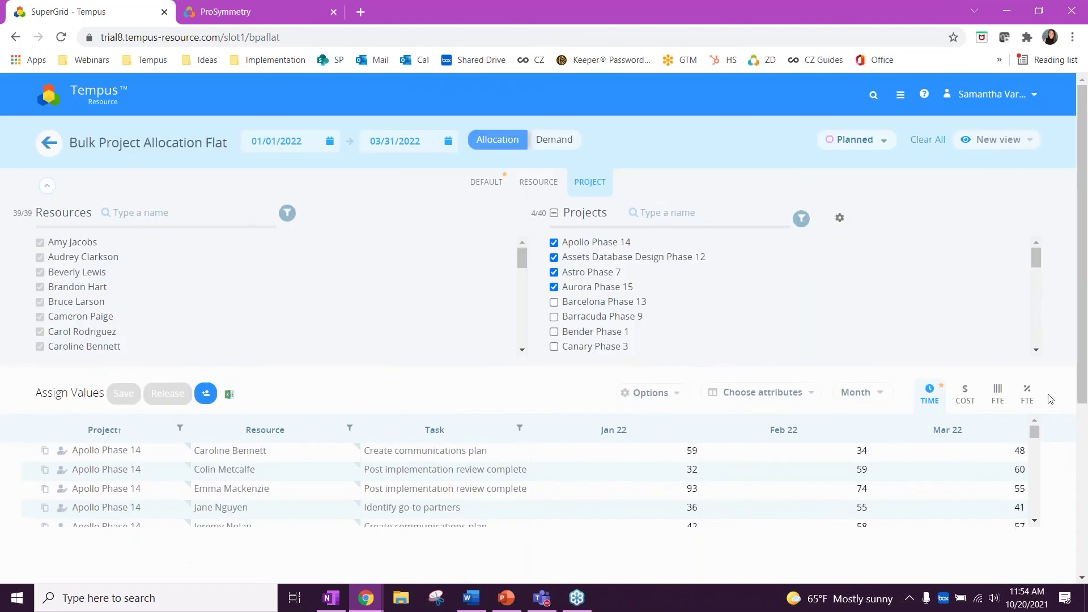
# Step: Rename the new view to "2022 A Projects"
pyautogui.click(998, 142)
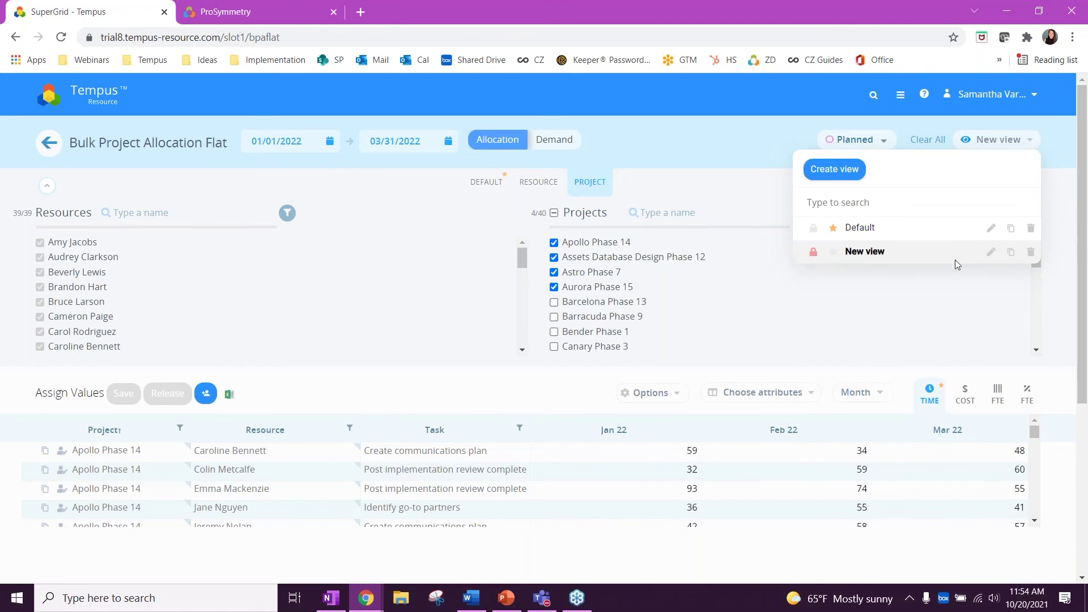
pyautogui.click(991, 251)
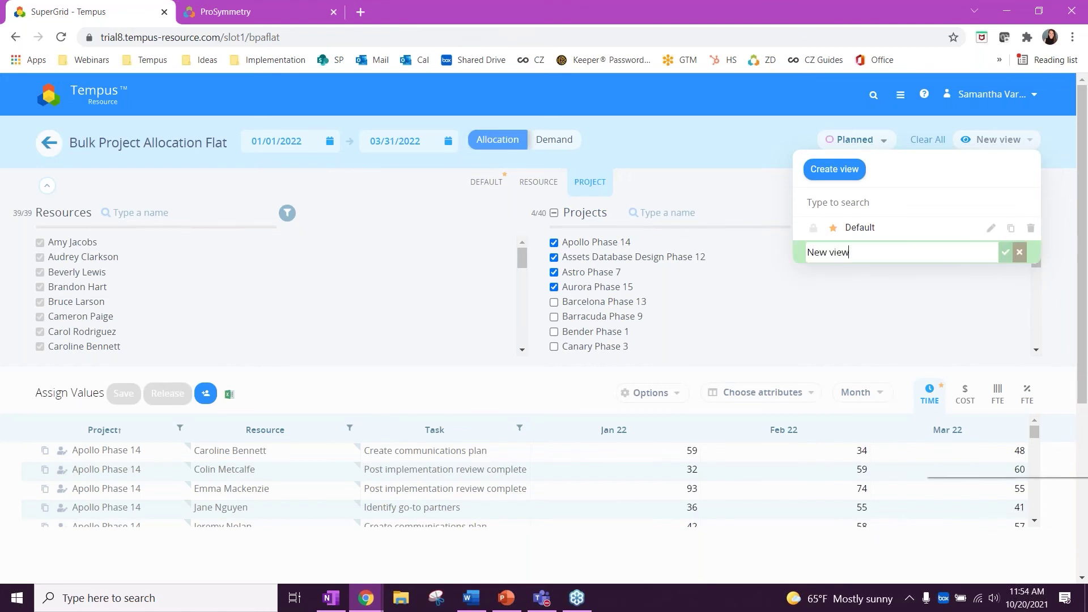
pyautogui.rightClick(945, 253)
pyautogui.click(887, 252)
pyautogui.press('BackSpace')
pyautogui.press('BackSpace')
pyautogui.press('BackSpace')
pyautogui.press('BackSpace')
pyautogui.press('BackSpace')
pyautogui.write('2022')
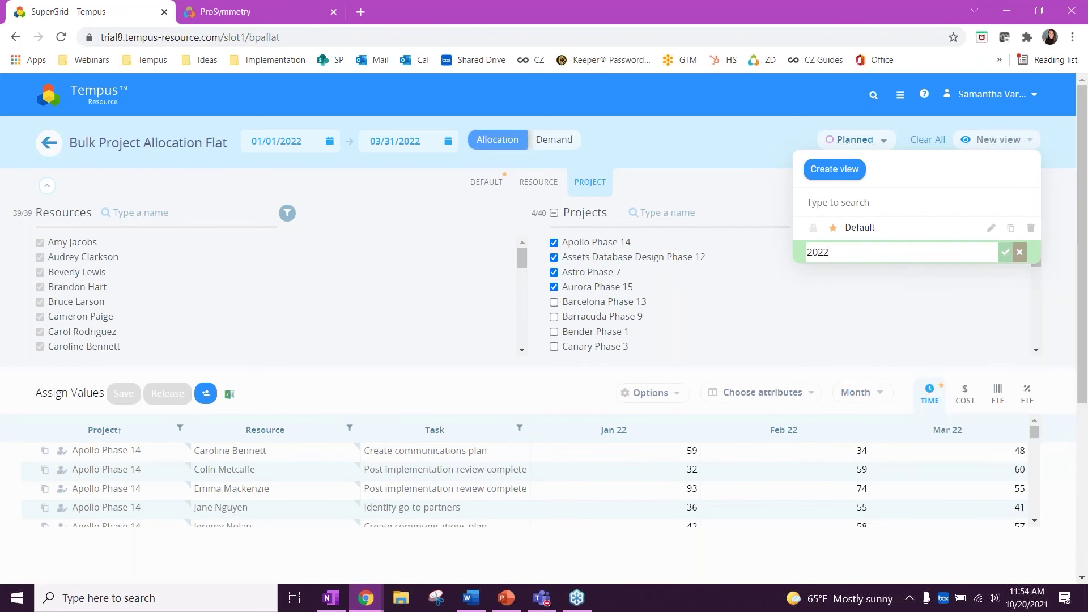
pyautogui.write(' A Projects')
pyautogui.click(1002, 256)
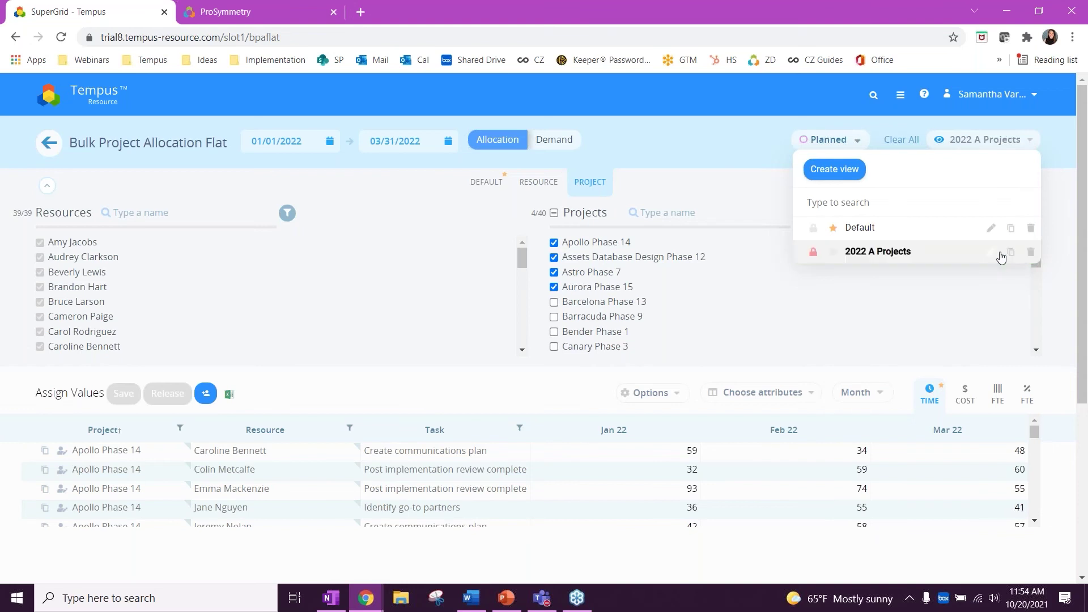
# Step: Switch the bulk allocation grid from the 2022 A Projects view back to the Default view
pyautogui.click(834, 252)
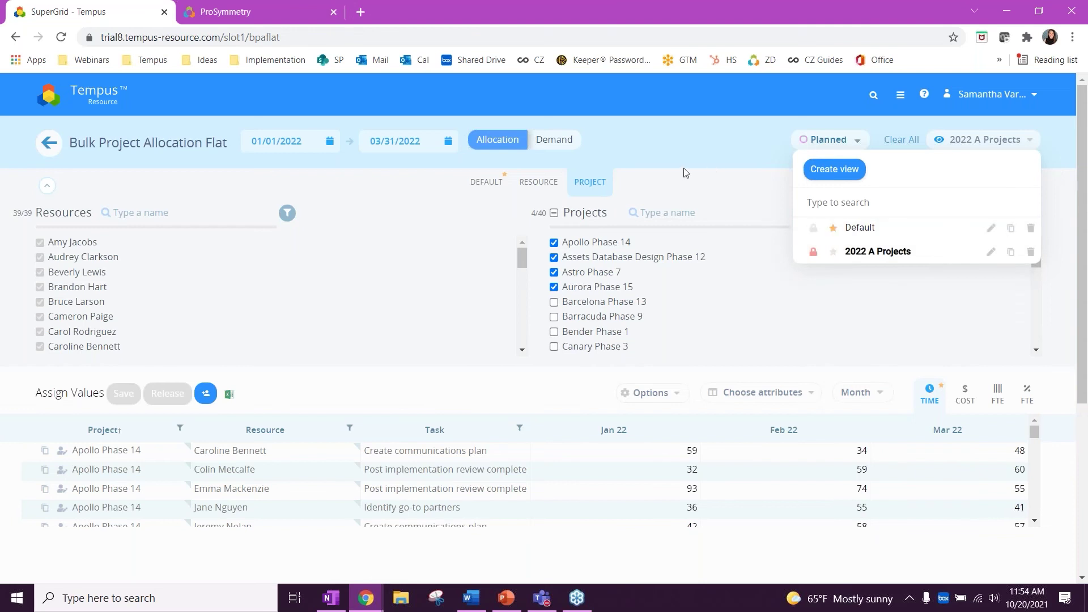
pyautogui.click(667, 175)
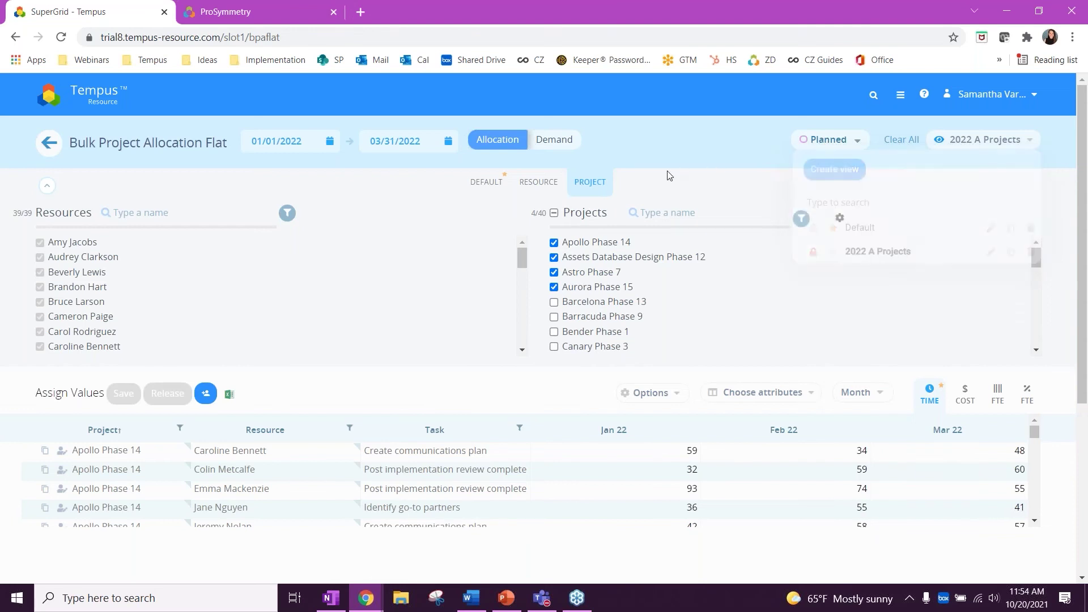
pyautogui.scroll(-5, 925, 316)
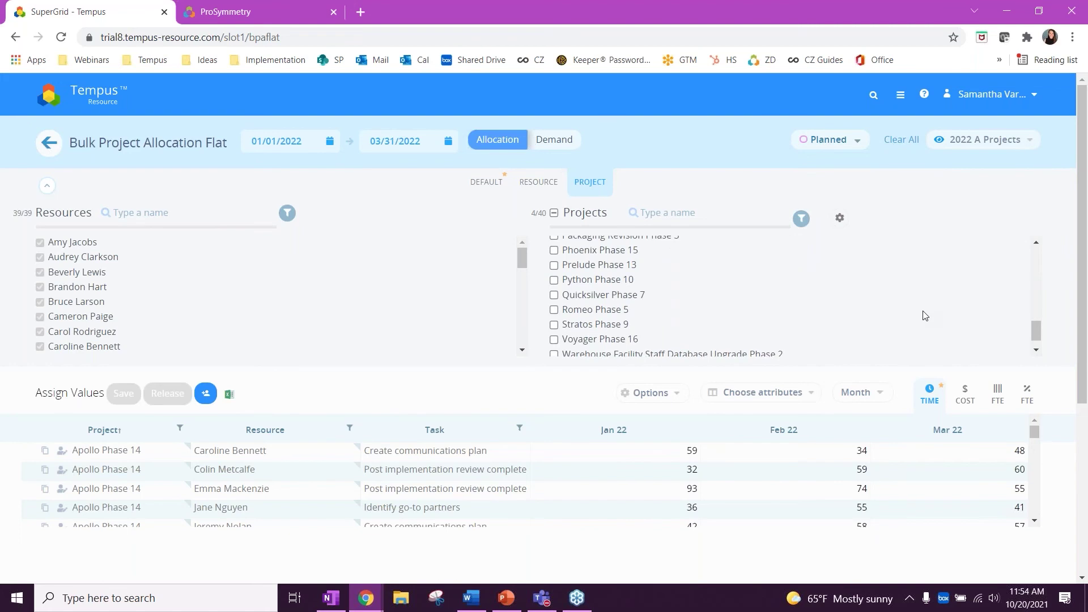
pyautogui.click(992, 136)
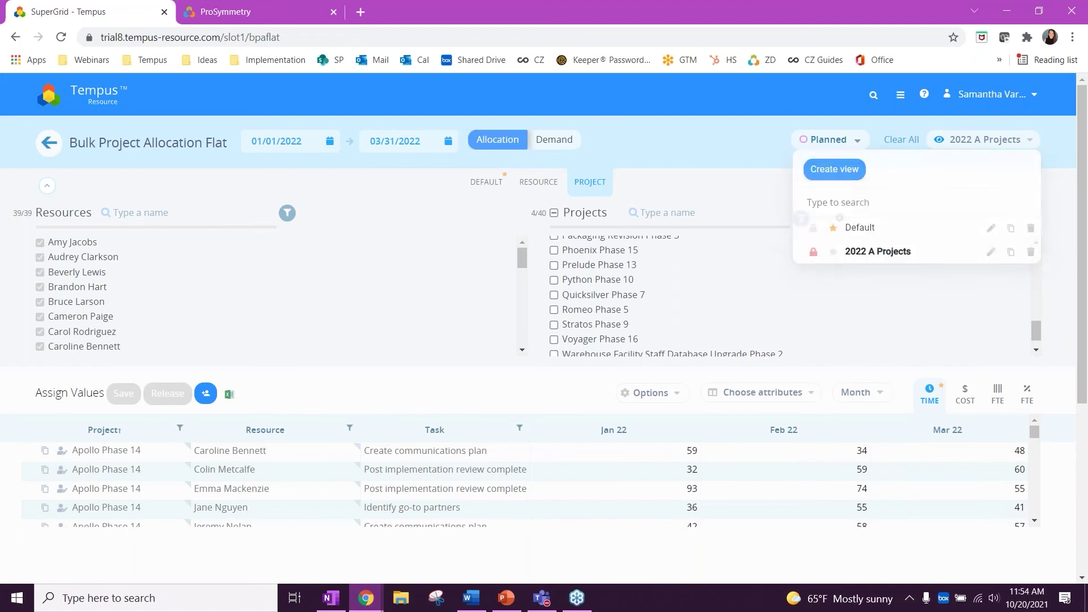
pyautogui.click(855, 228)
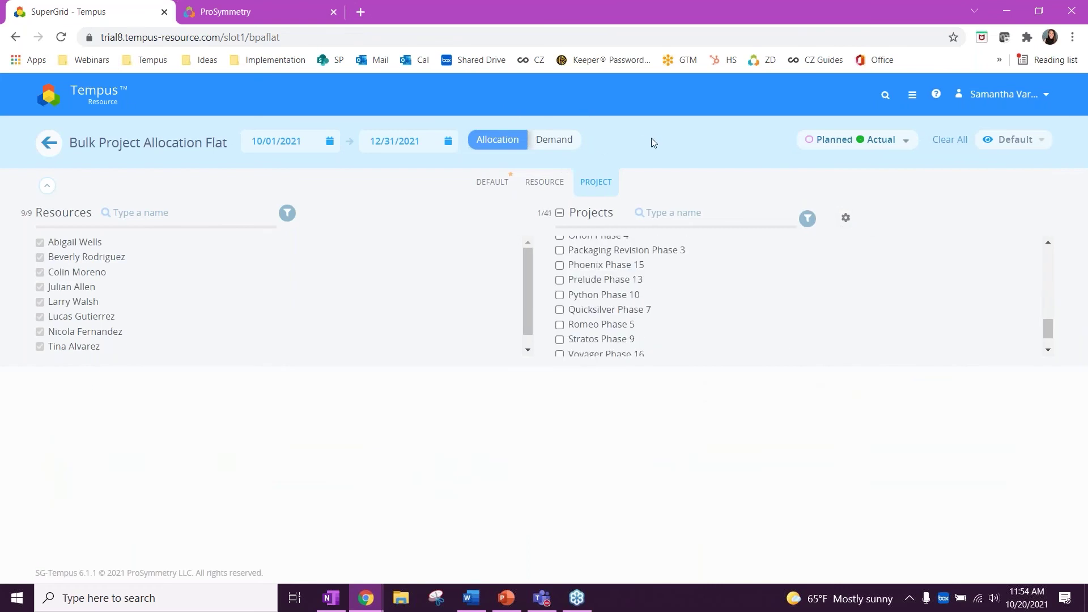
# Step: Leave the flat grid, open the standard Bulk Project Allocation page and set it to Default mode
pyautogui.click(50, 145)
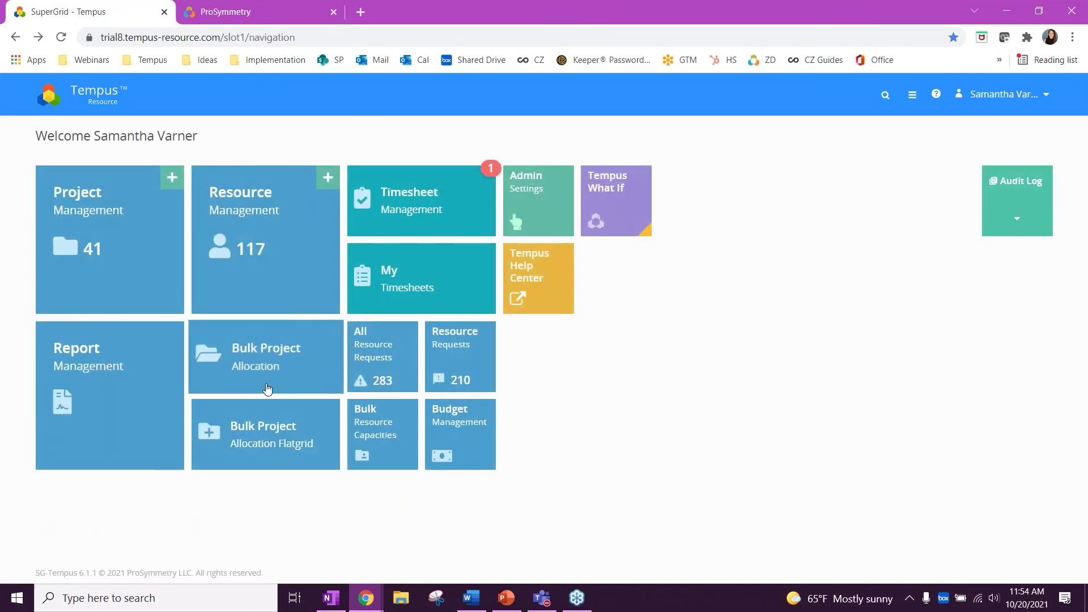
pyautogui.click(284, 368)
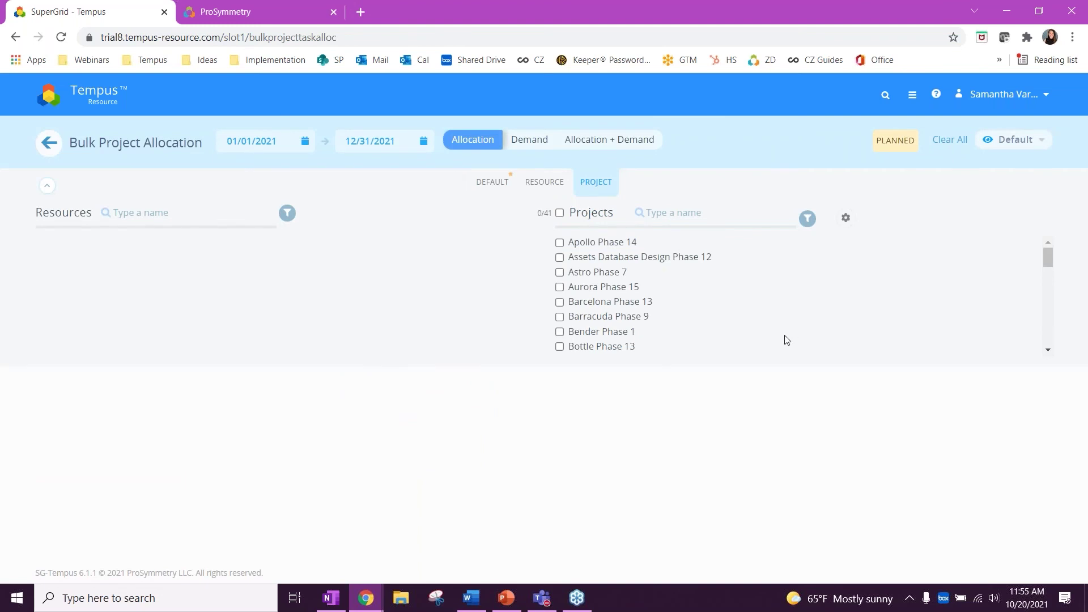
pyautogui.click(491, 182)
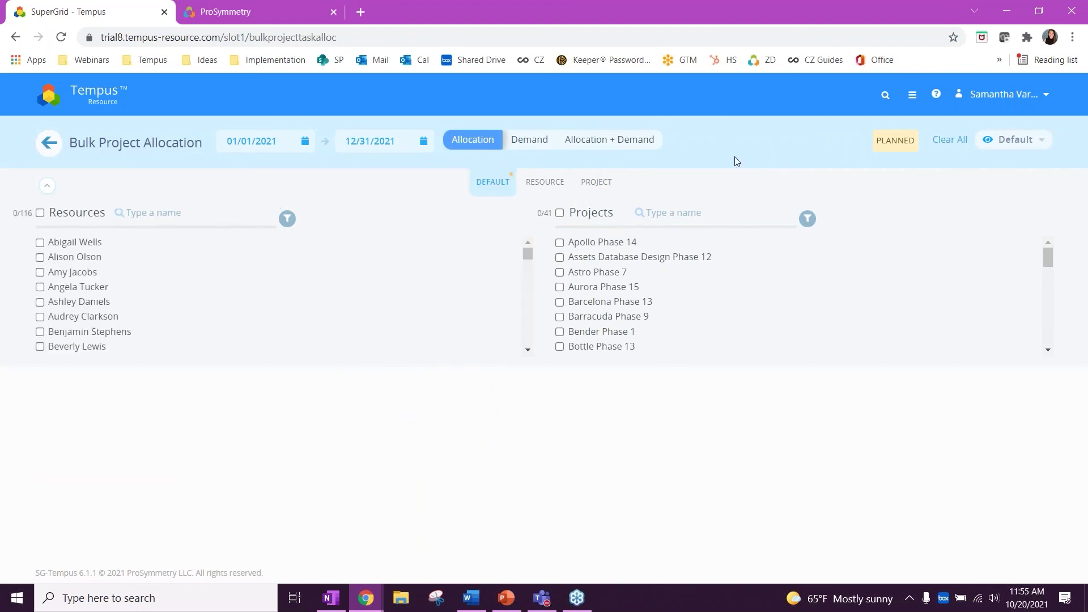
pyautogui.click(1006, 151)
pyautogui.click(860, 127)
# Step: Select the second and fifth listed resources together with the projects Barcelona Phase 13 and Barracuda Phase 9
pyautogui.click(94, 258)
pyautogui.click(85, 303)
pyautogui.click(560, 317)
pyautogui.click(567, 302)
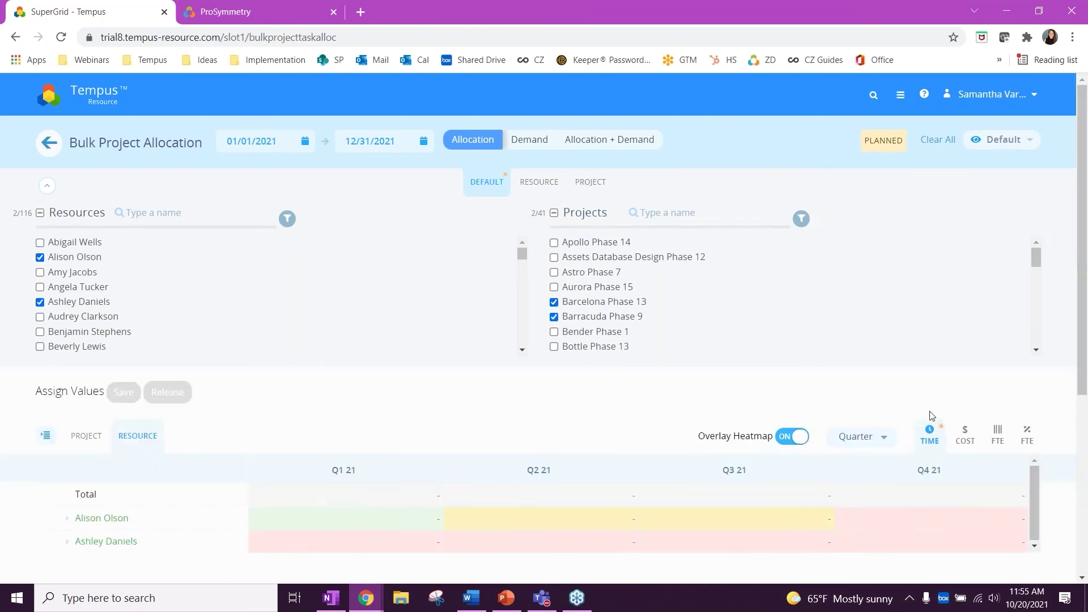
# Step: Expand the first selected resource and its Barcelona Phase 13 project to examine the tasks available for allocation
pyautogui.scroll(-2, 932, 416)
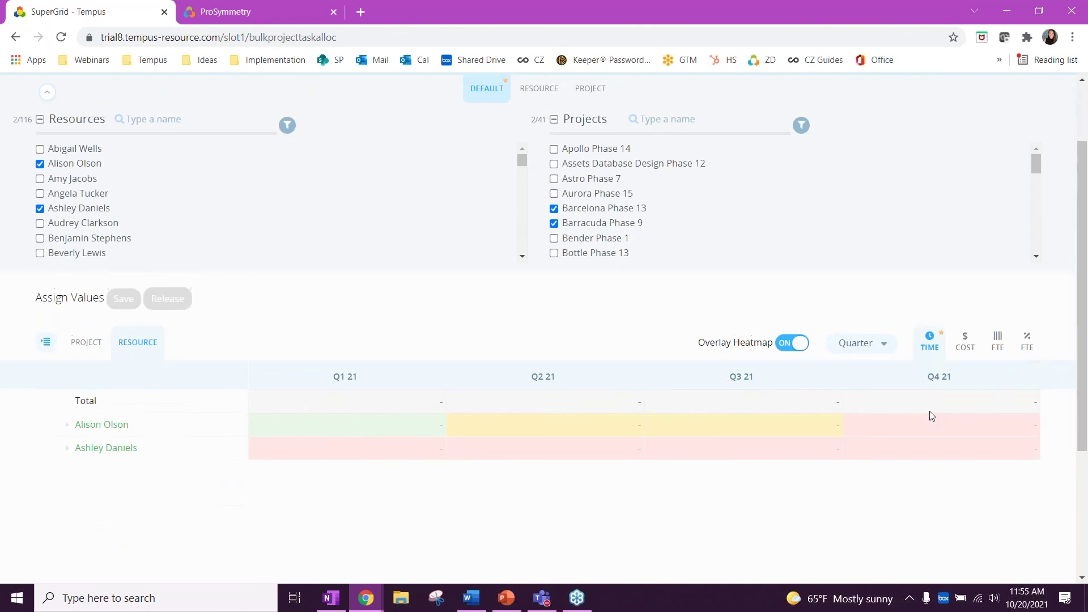
pyautogui.click(67, 424)
pyautogui.scroll(1, 589, 271)
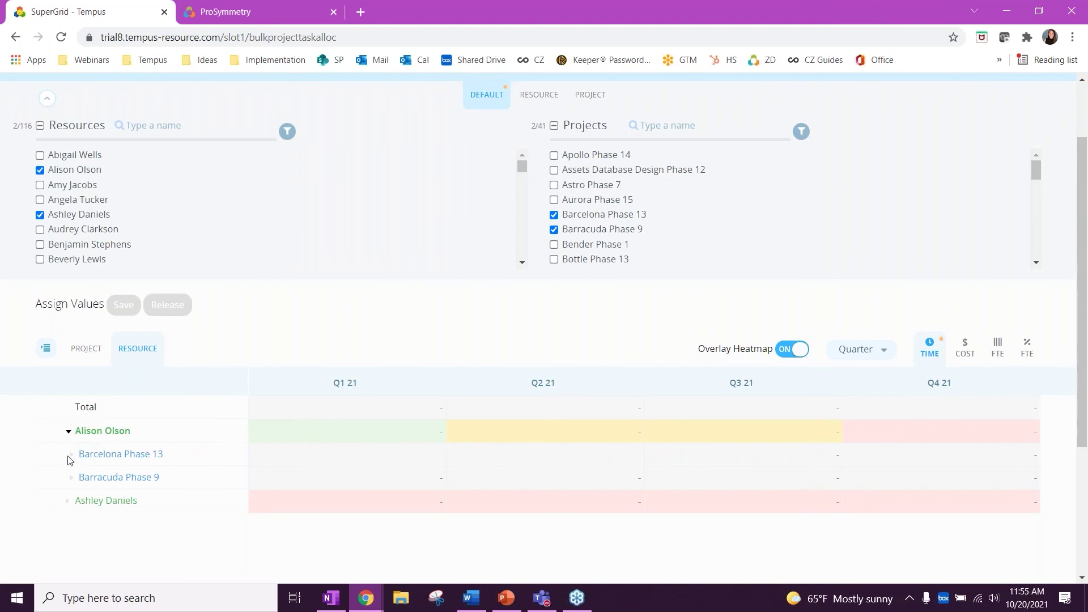
pyautogui.click(71, 456)
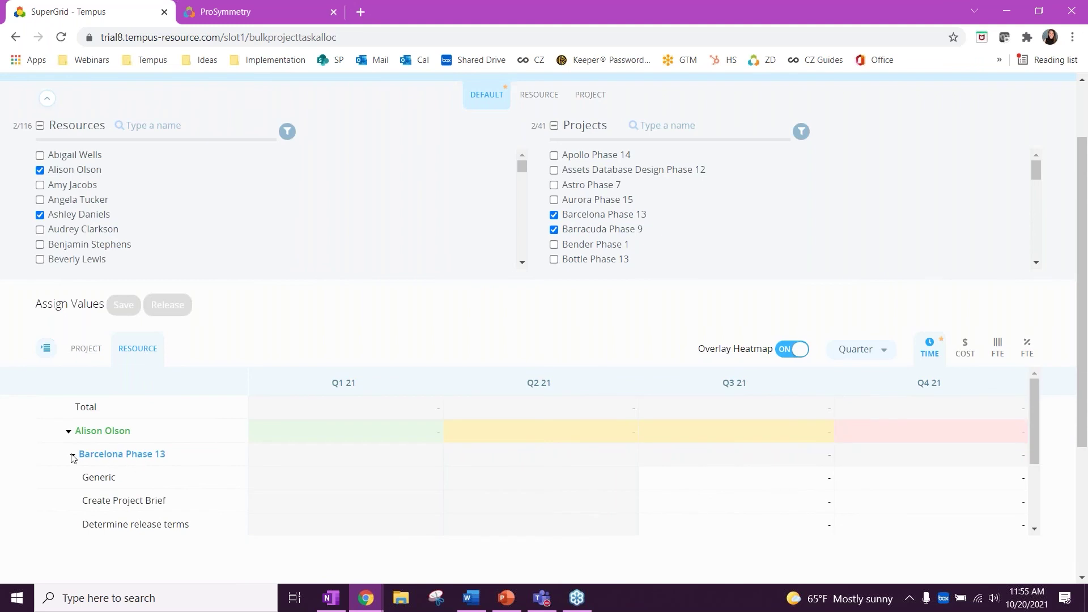
pyautogui.scroll(-2, 141, 478)
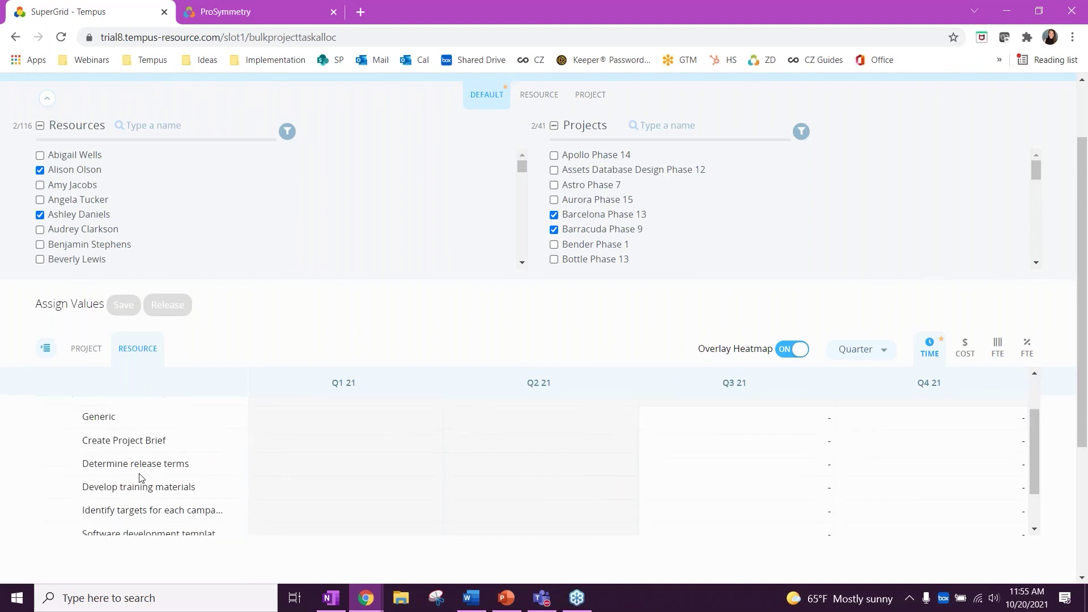
pyautogui.scroll(2, 141, 478)
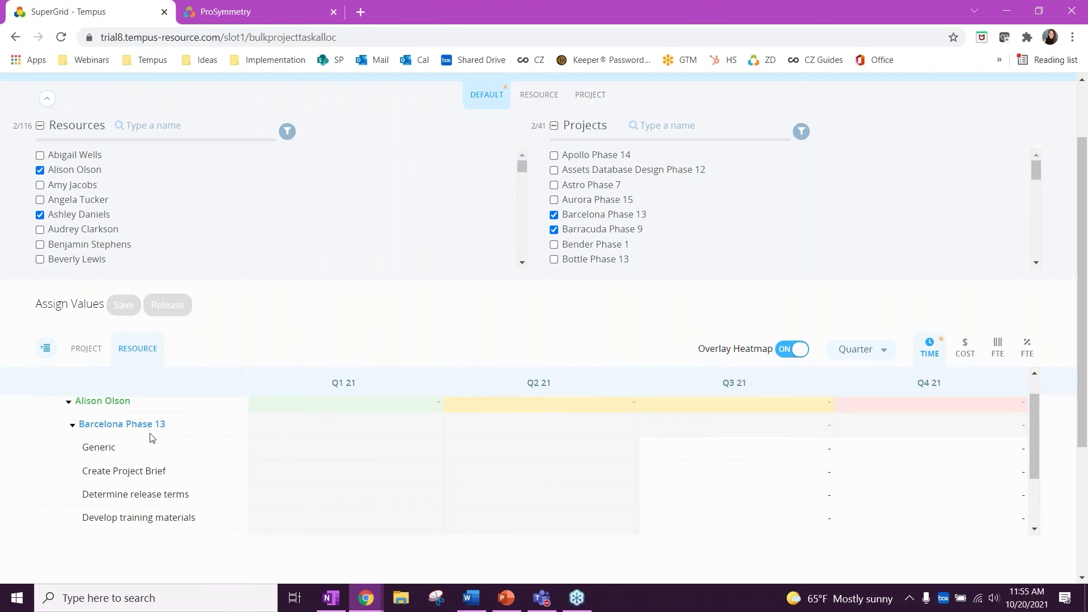
pyautogui.scroll(-2, 152, 437)
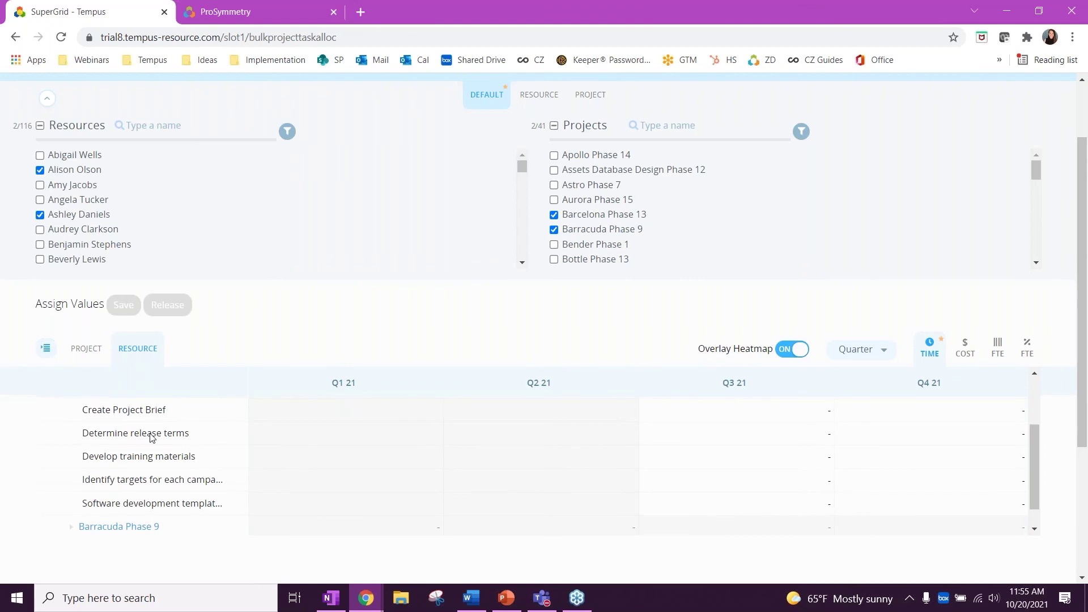
pyautogui.scroll(-1, 151, 438)
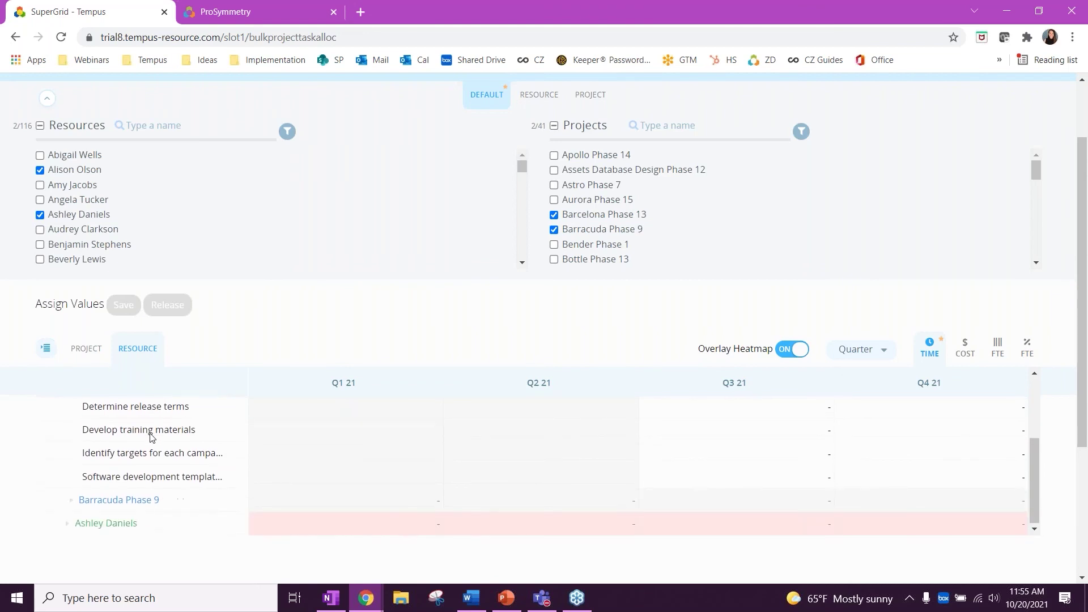
pyautogui.scroll(3, 152, 437)
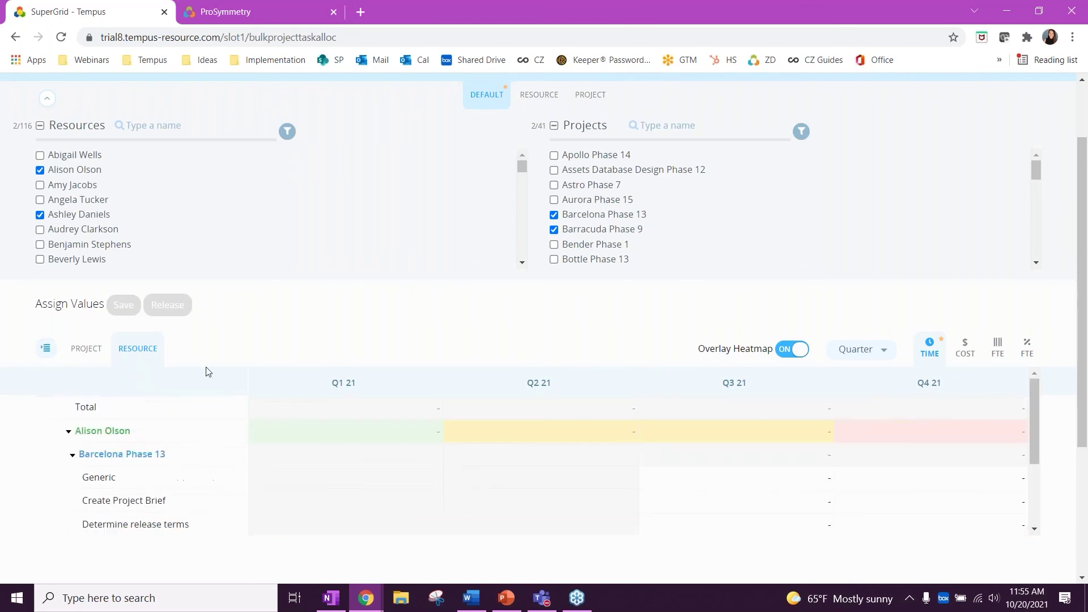
# Step: Switch to Resource mode and break the allocation grid down by month
pyautogui.click(543, 101)
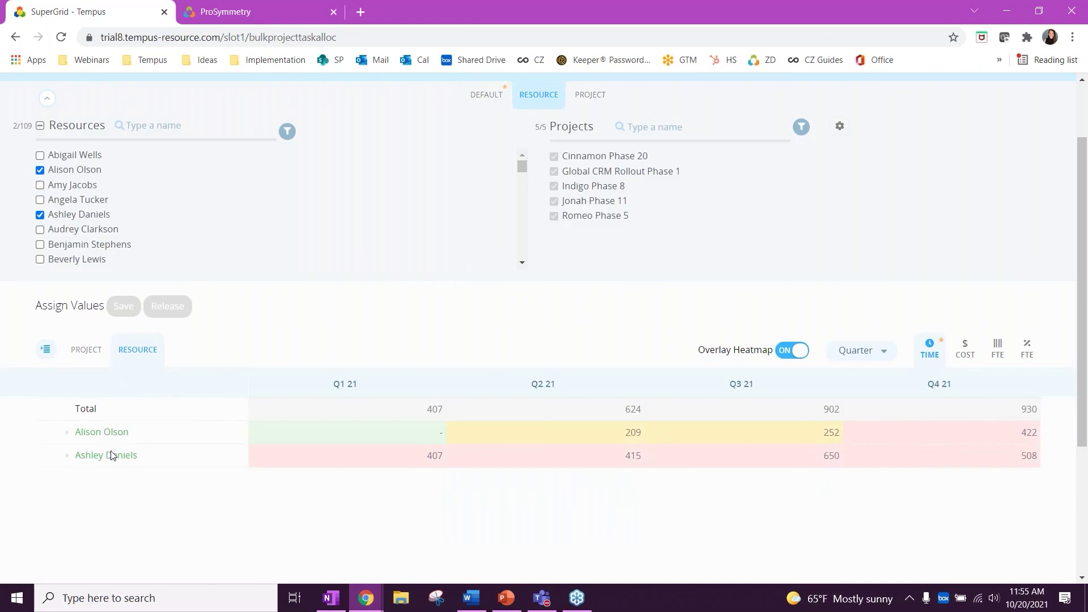
pyautogui.click(68, 433)
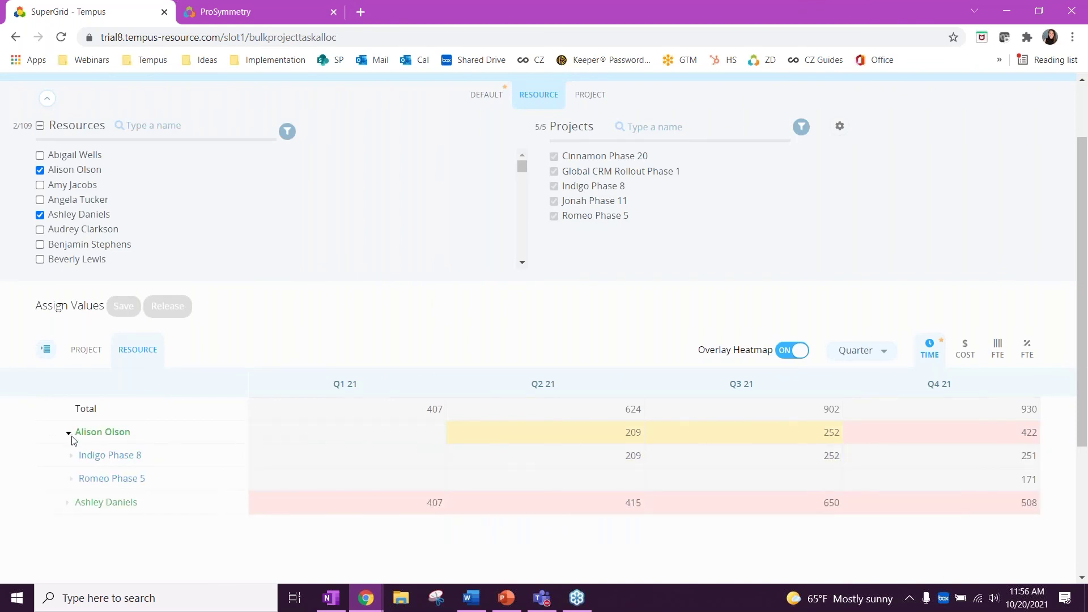
pyautogui.click(70, 435)
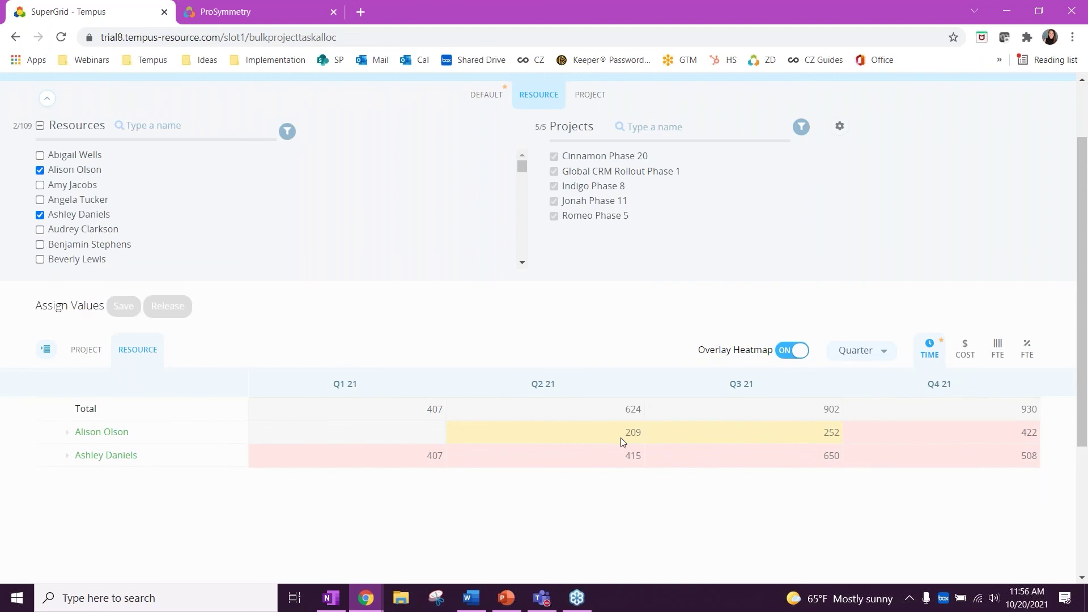
pyautogui.click(882, 353)
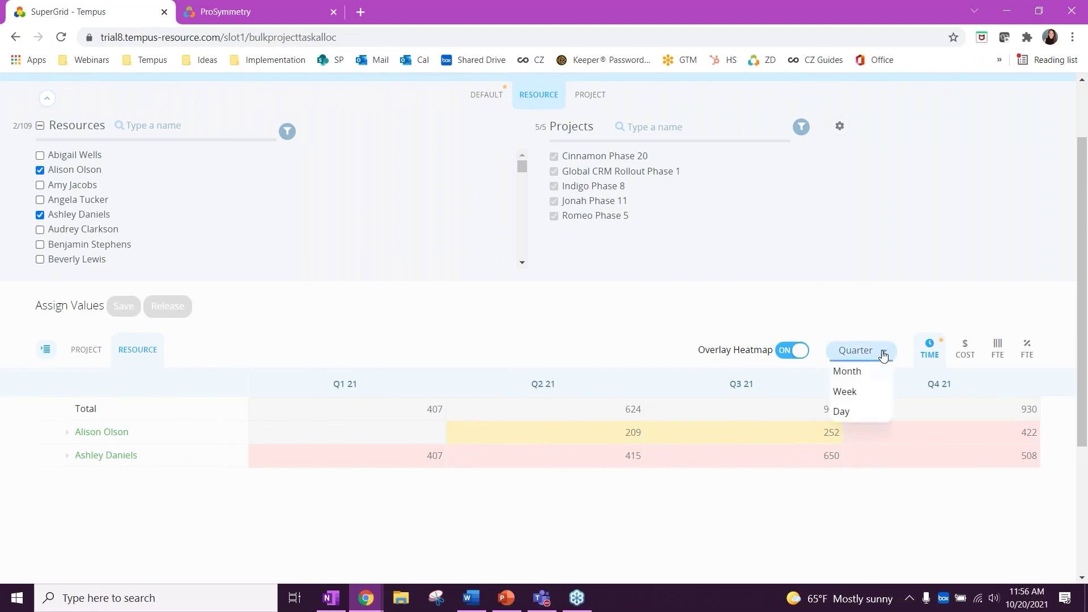
pyautogui.click(866, 391)
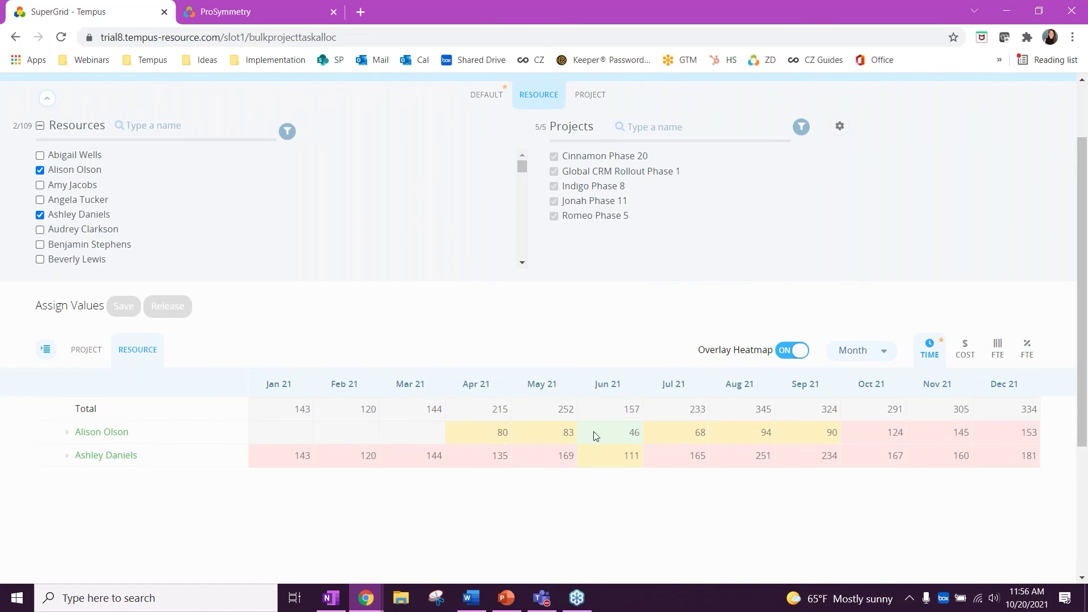
# Step: Examine both resources' monthly allocations by project, down to the first resource's Indigo Phase 8 and Romeo Phase 5 tasks
pyautogui.click(68, 433)
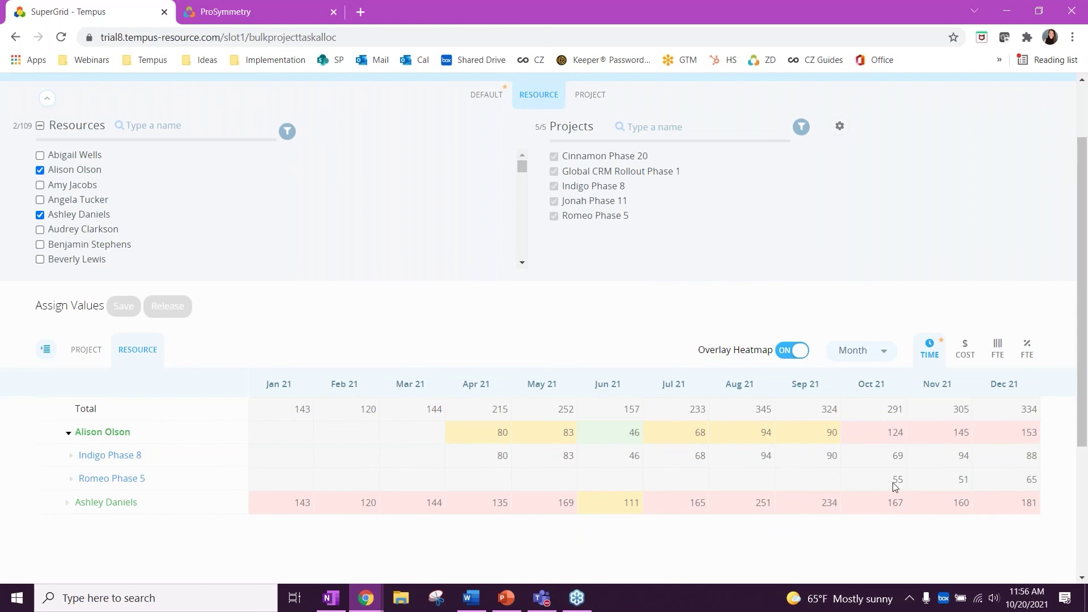
pyautogui.click(72, 479)
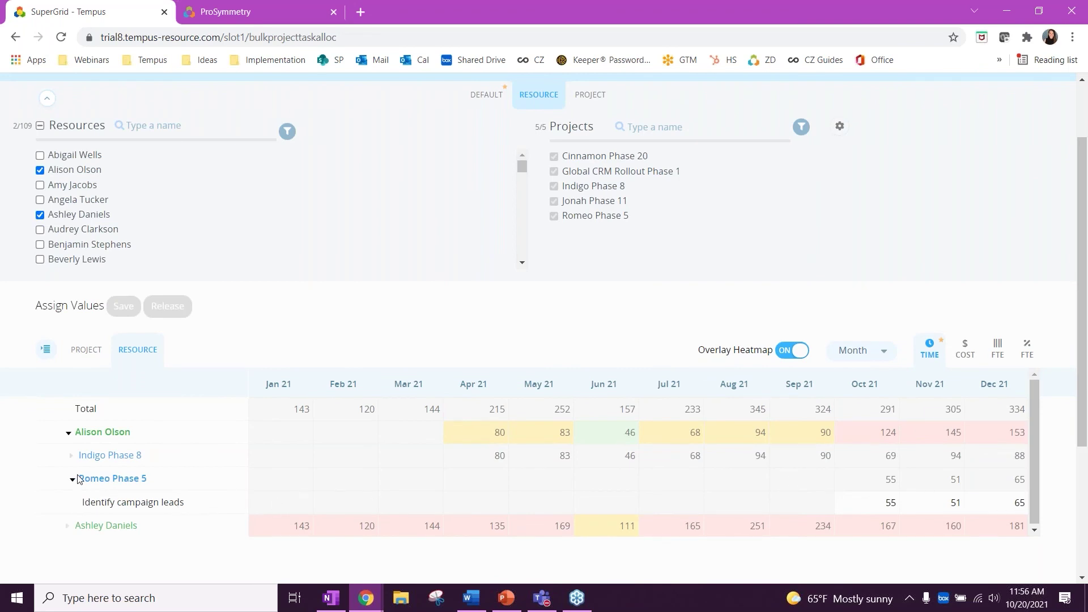
pyautogui.click(72, 456)
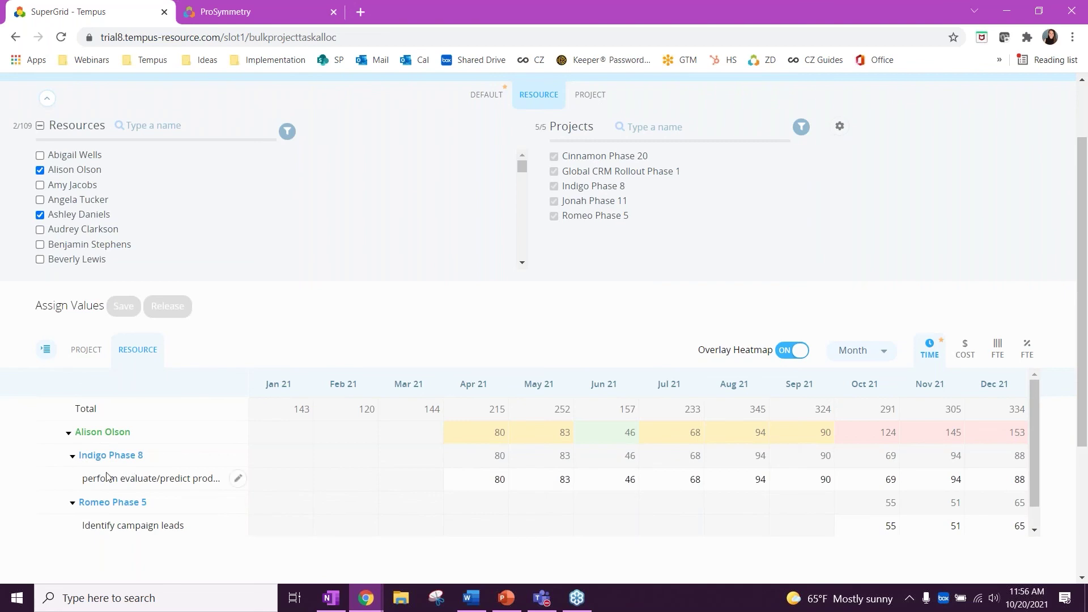
pyautogui.click(68, 432)
pyautogui.click(70, 455)
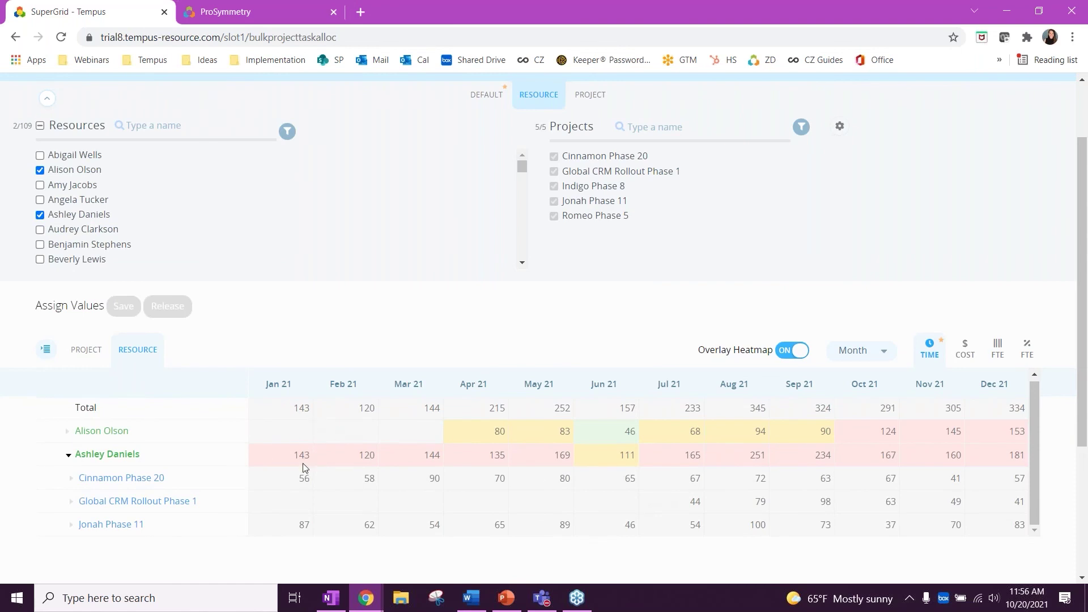
pyautogui.click(68, 456)
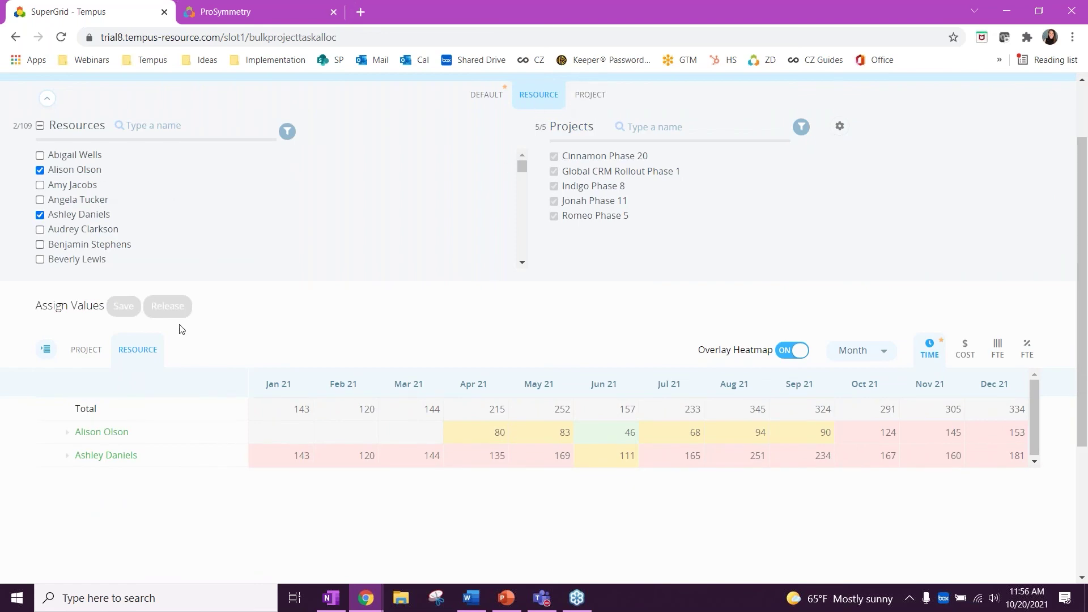
pyautogui.click(69, 433)
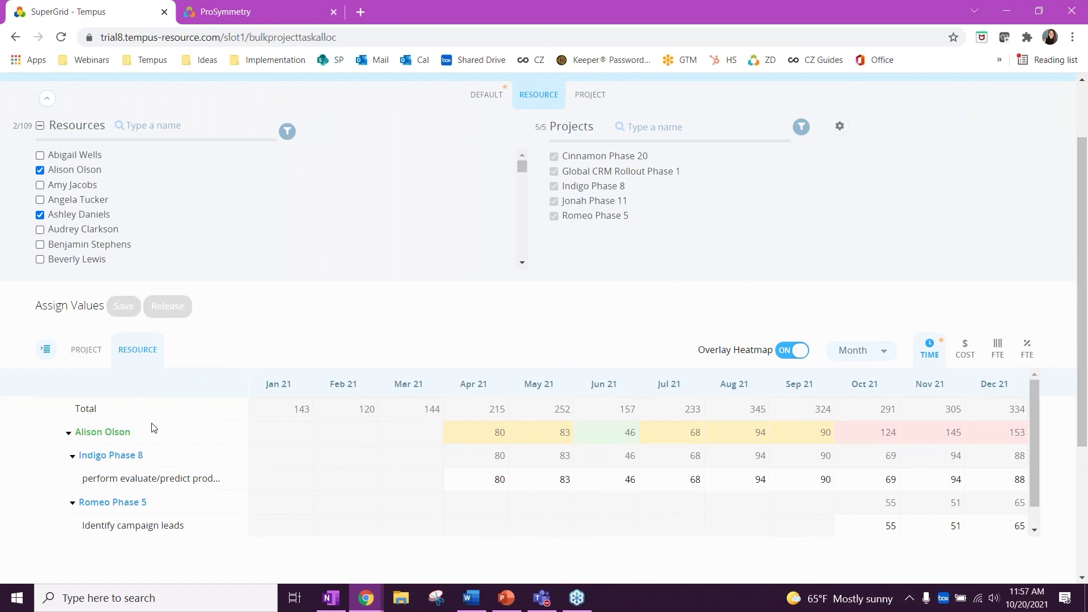
# Step: Group the grid by project and examine Cinnamon Phase 20 down to its assigned resource and task
pyautogui.click(81, 351)
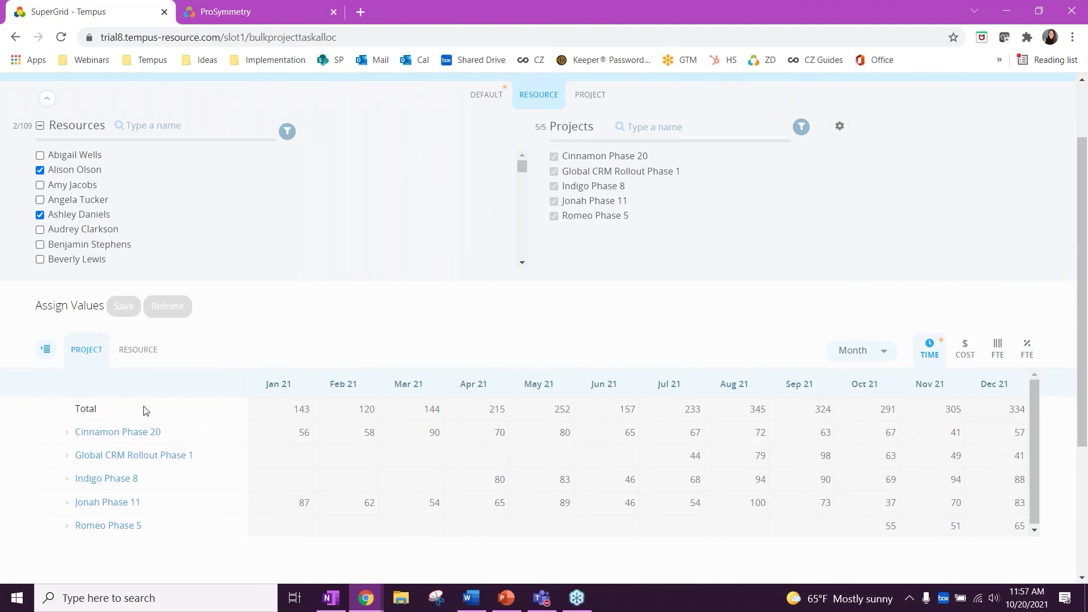
pyautogui.click(68, 434)
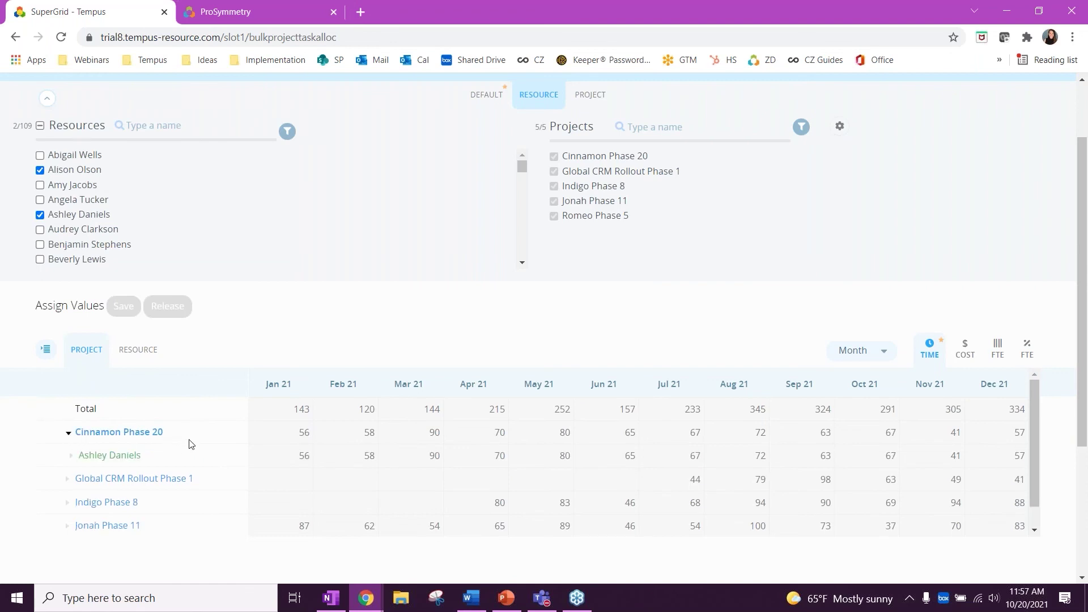
pyautogui.click(71, 455)
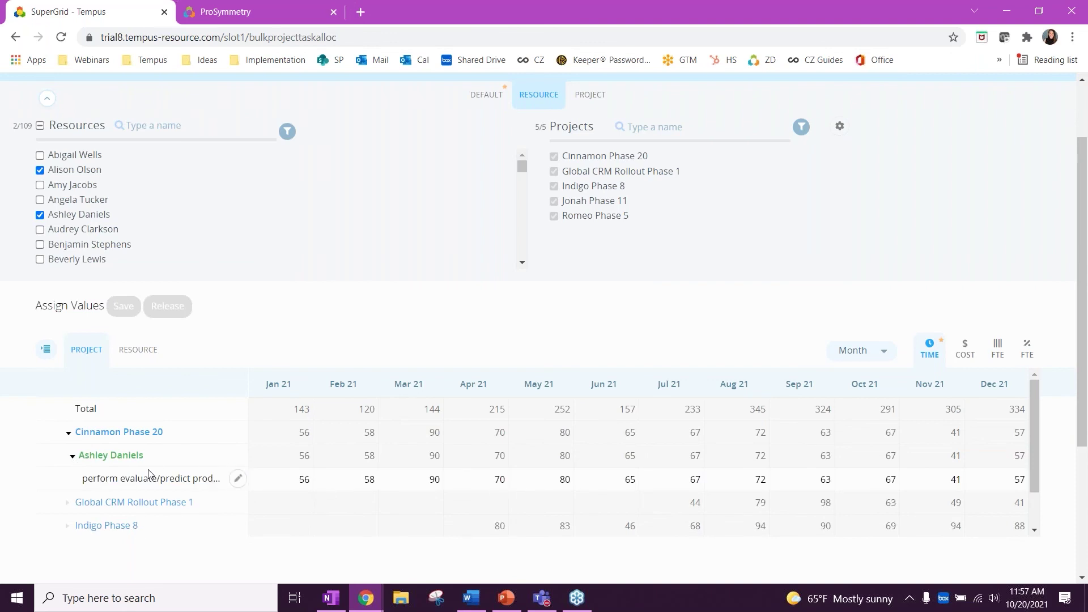
pyautogui.click(74, 456)
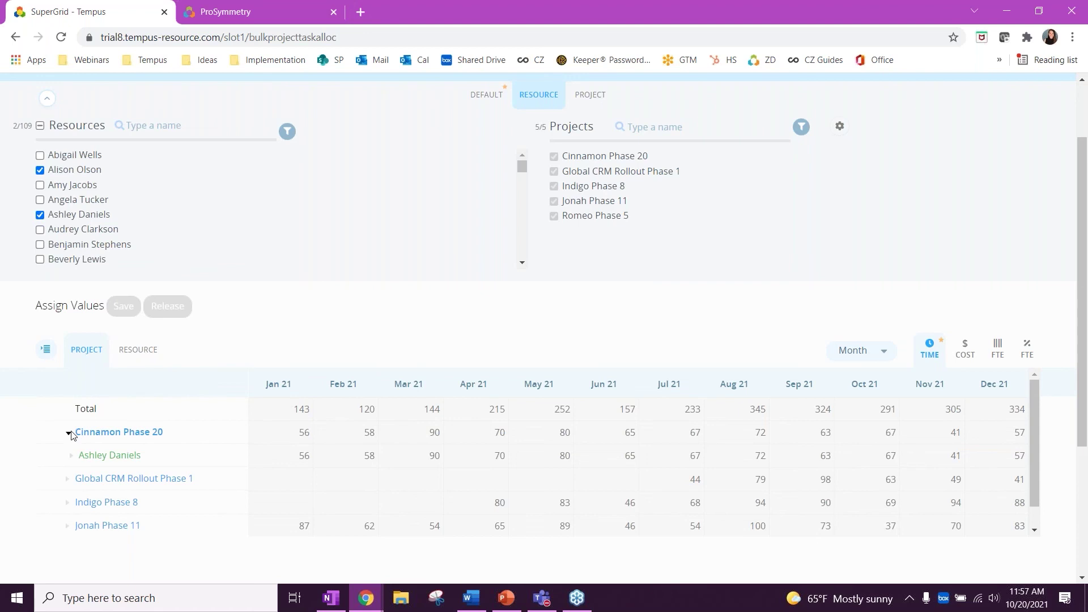
pyautogui.click(69, 433)
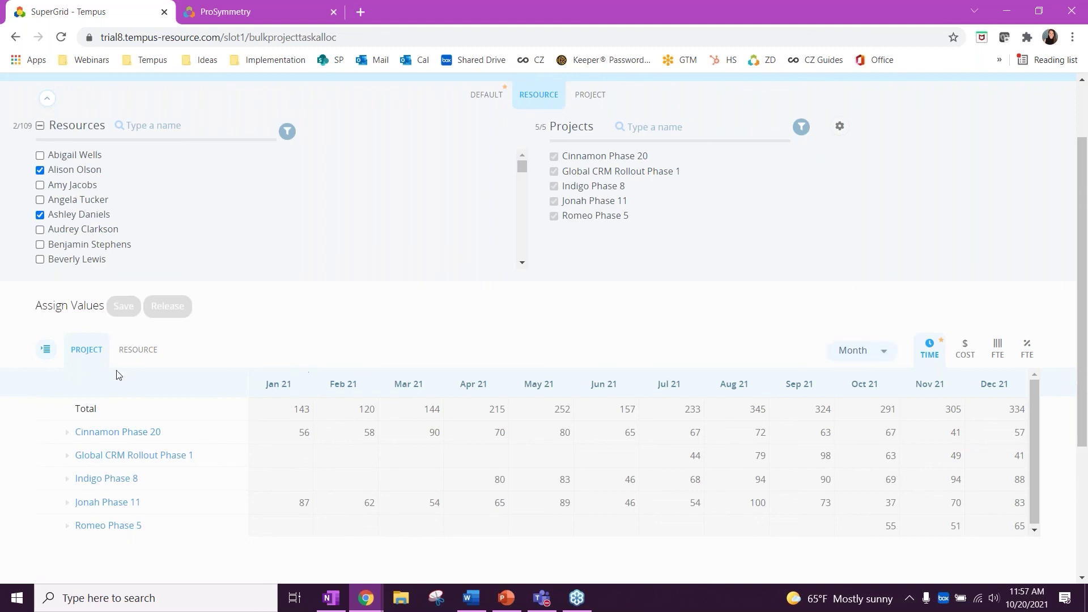
# Step: Group the allocation grid by resource and examine the monthly heatmap and the available time-period breakdowns
pyautogui.click(142, 354)
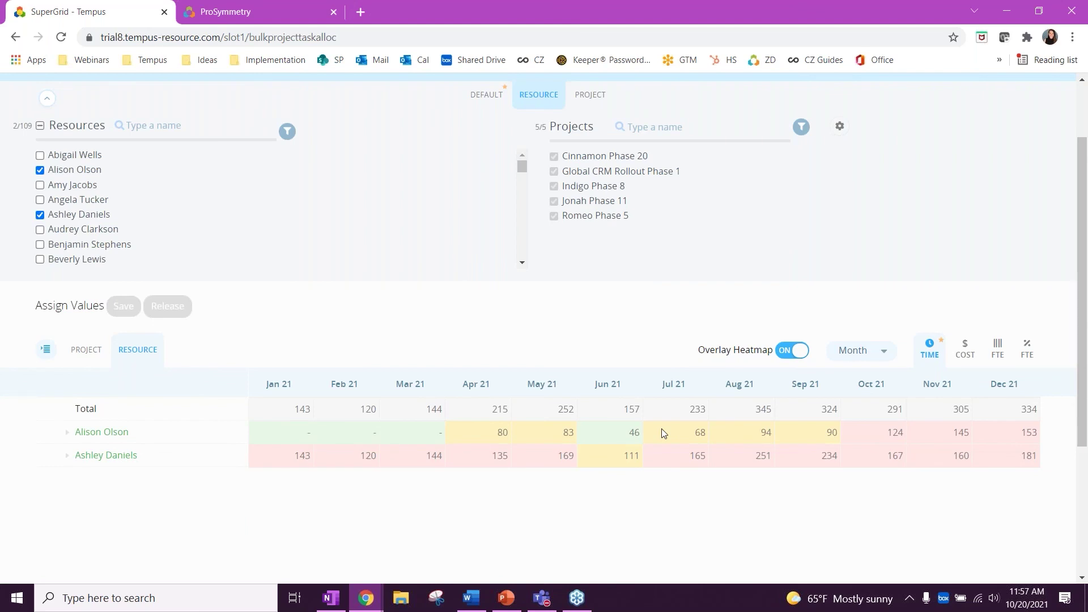
pyautogui.click(875, 352)
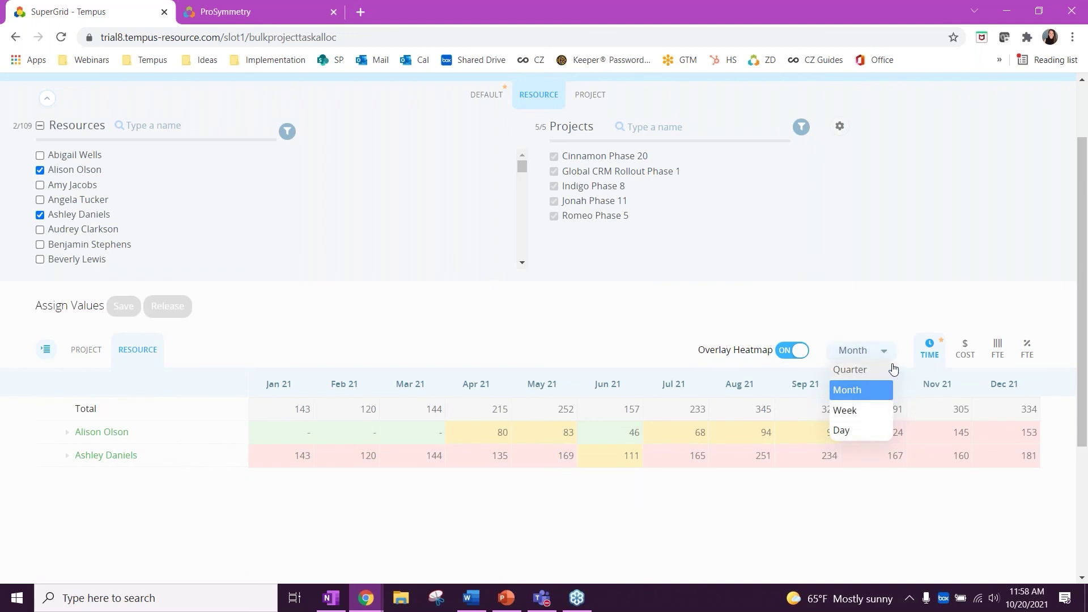
pyautogui.click(891, 330)
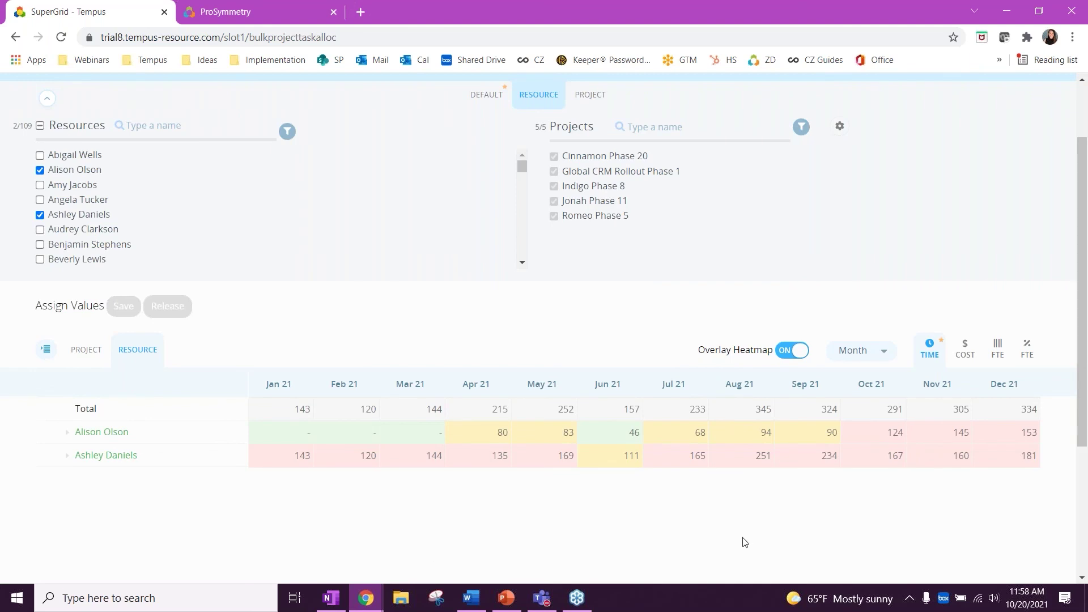
# Step: Examine the saved-view options of the Bulk Project Allocation page, keeping the Default view
pyautogui.scroll(2, 745, 541)
pyautogui.click(1007, 142)
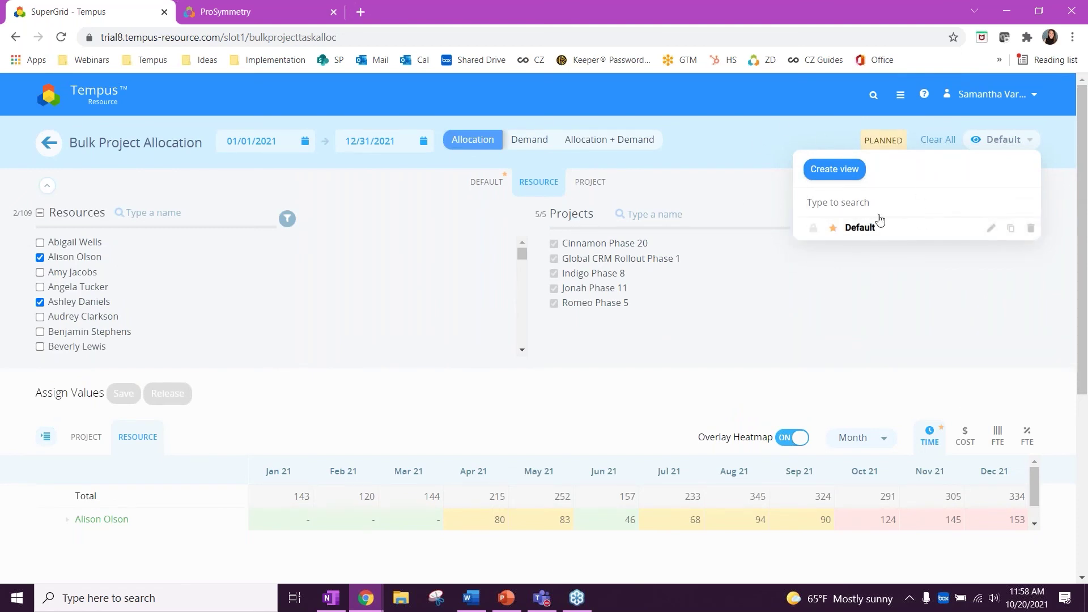
pyautogui.click(874, 256)
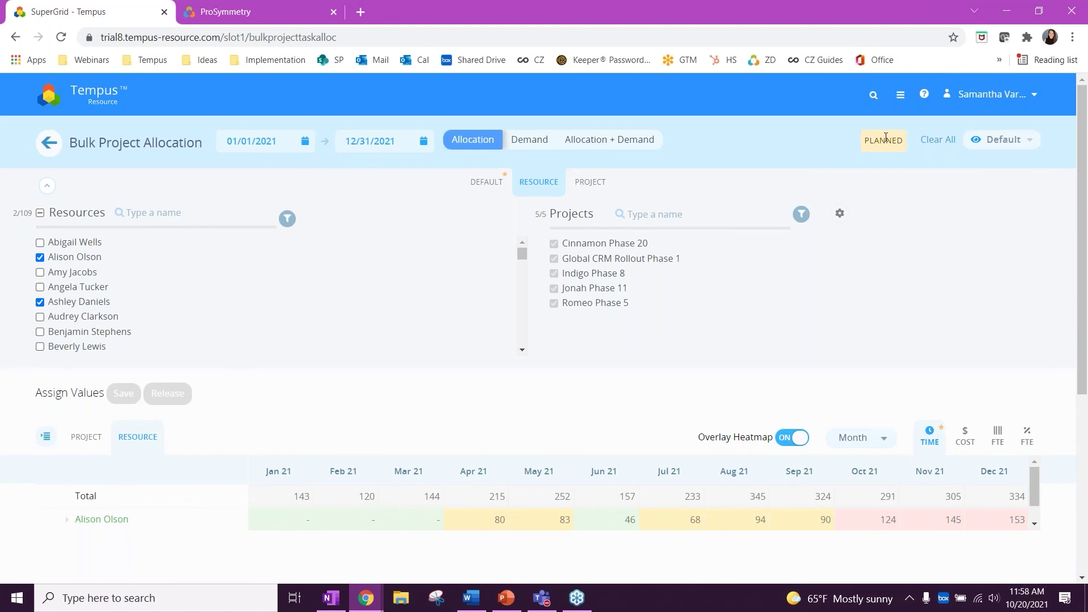
pyautogui.scroll(-3, 896, 318)
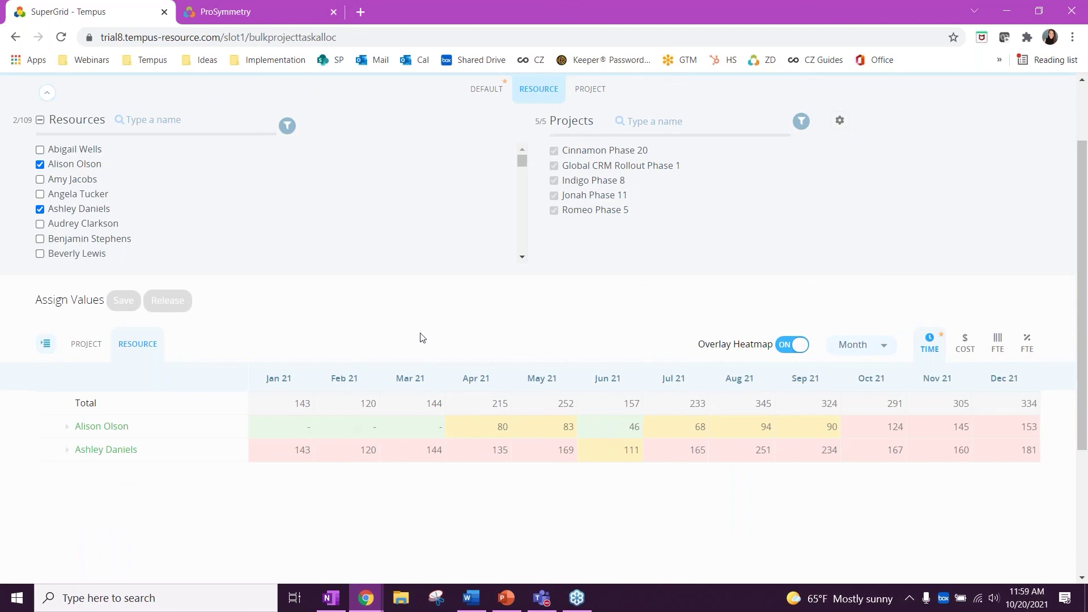
# Step: Go to Report Management and open the Planned and Actual Hours Table from the report list
pyautogui.scroll(3, 422, 338)
pyautogui.click(101, 111)
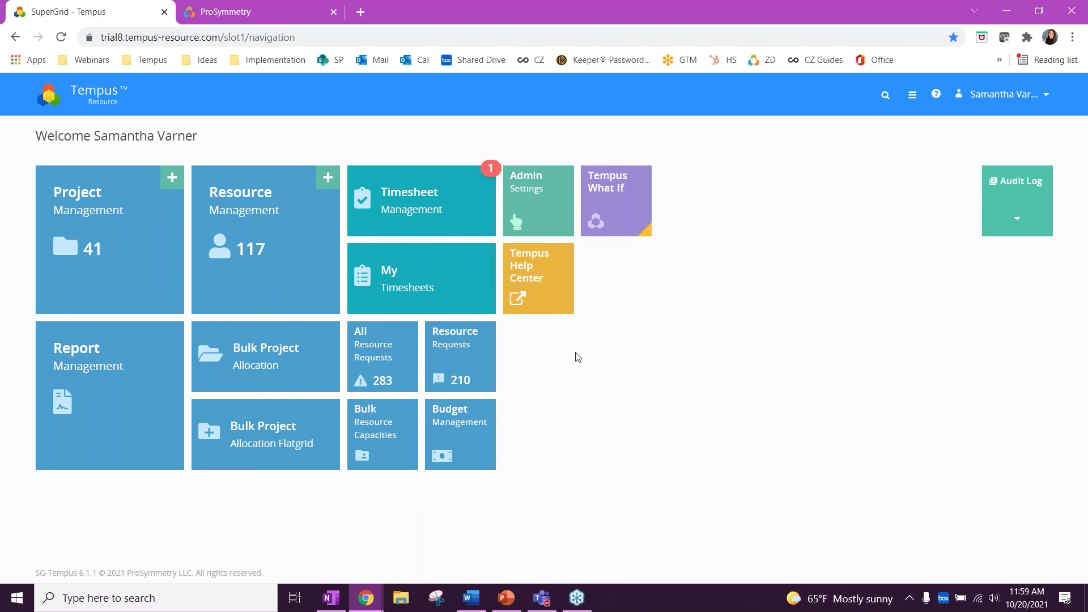
pyautogui.click(134, 379)
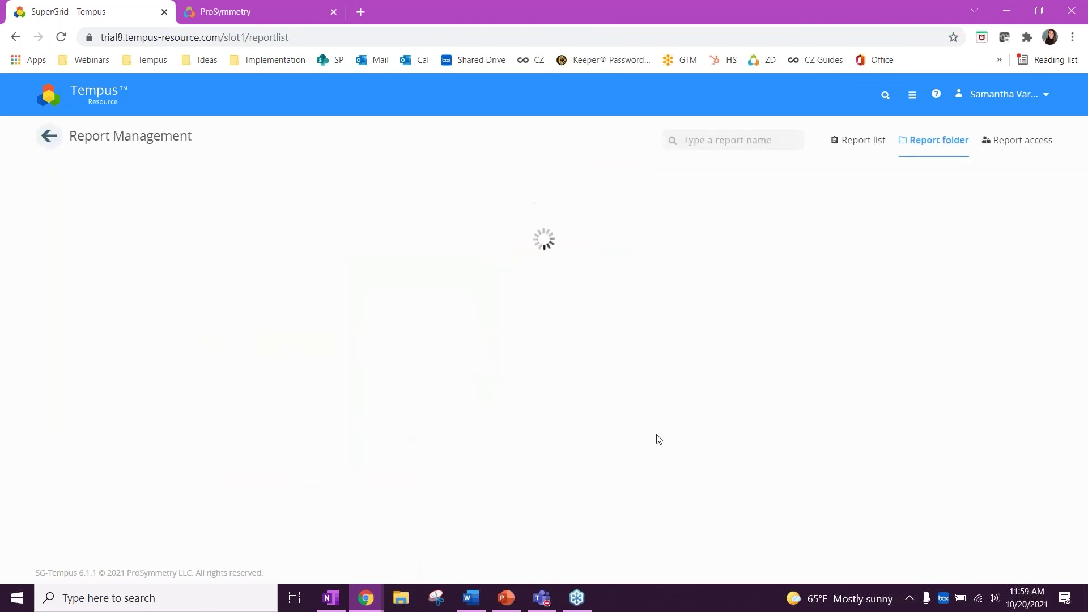
pyautogui.click(848, 148)
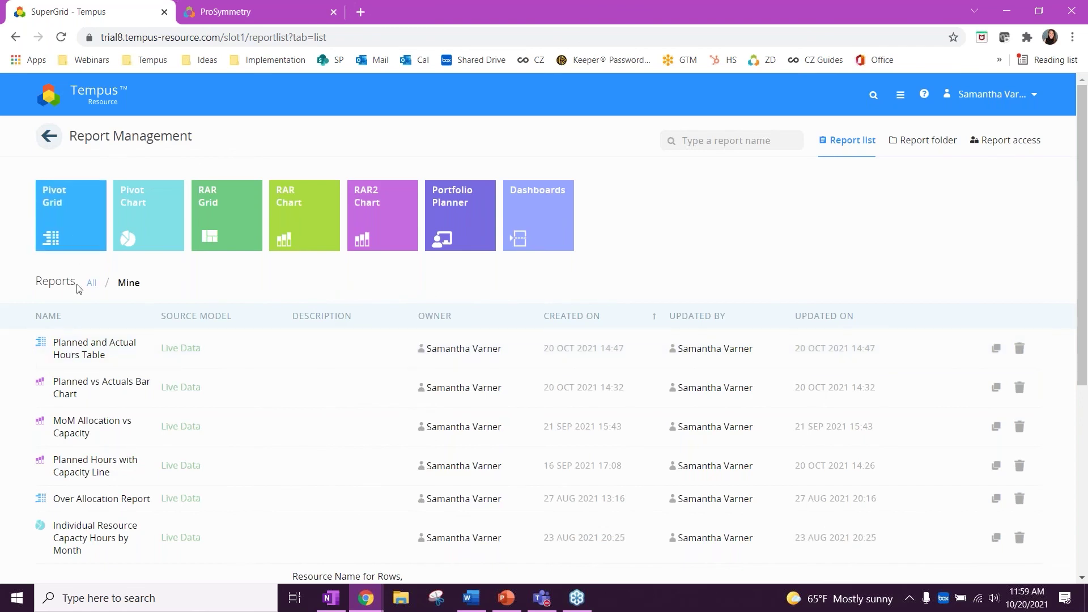
pyautogui.click(84, 356)
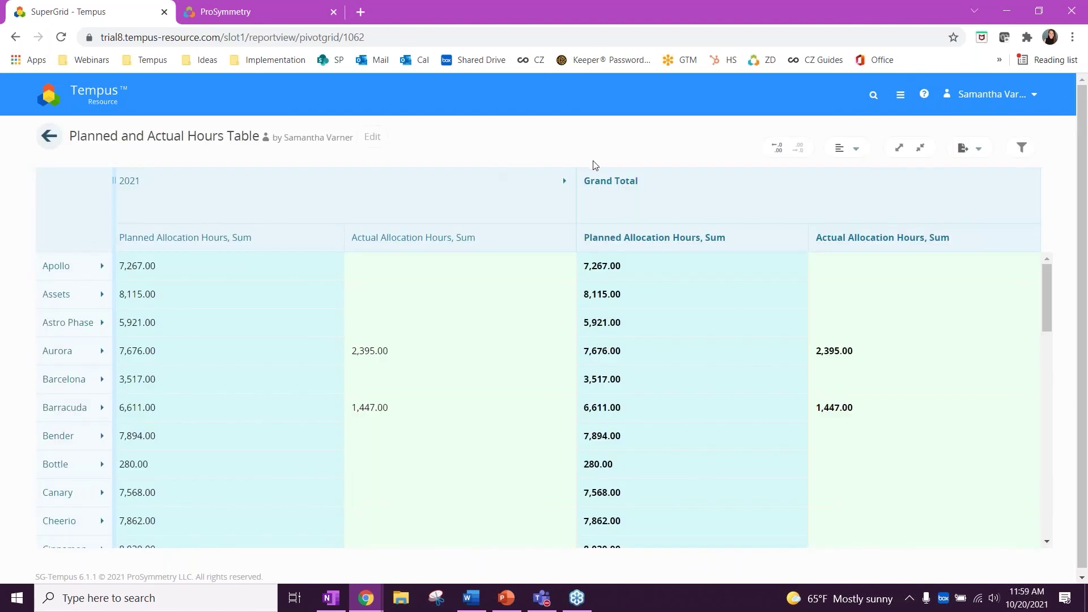
# Step: Break 2021 down by month and examine the planned and actual hours per resource for the Apollo and Aurora projects
pyautogui.click(564, 181)
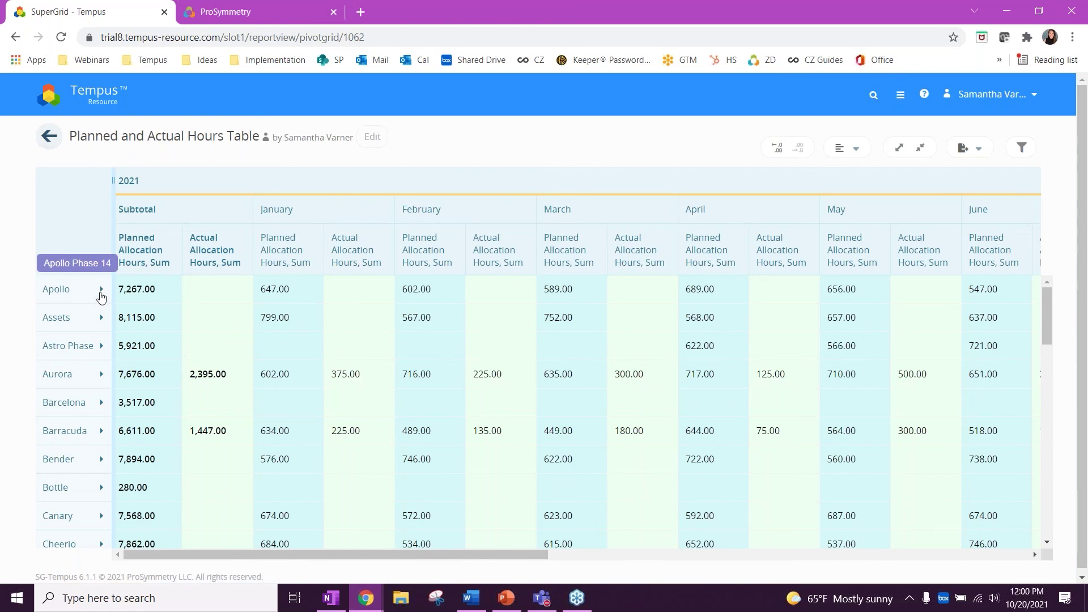
pyautogui.click(101, 290)
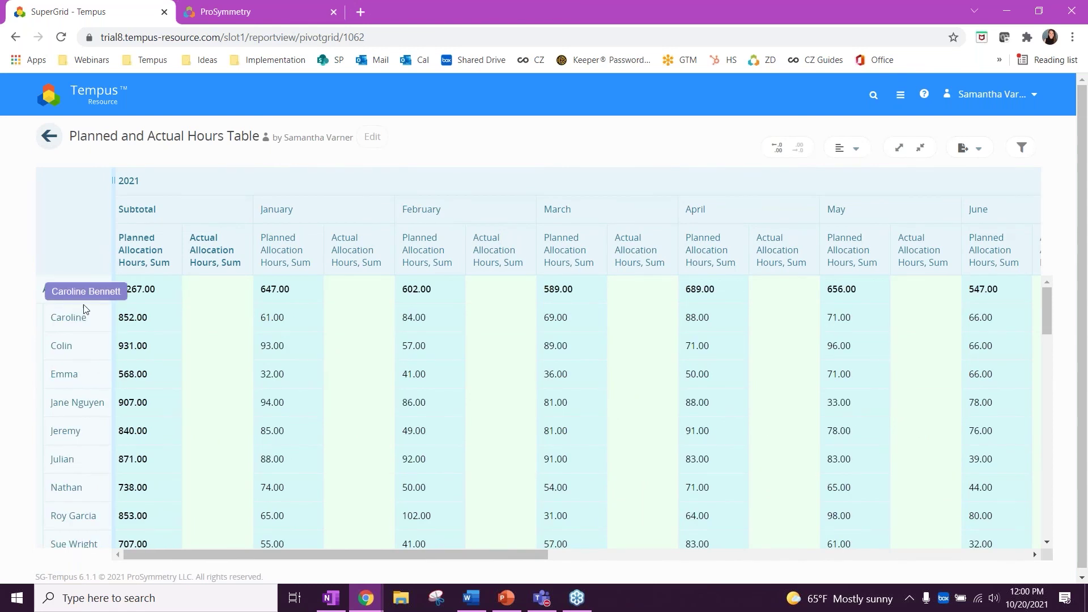
pyautogui.click(99, 290)
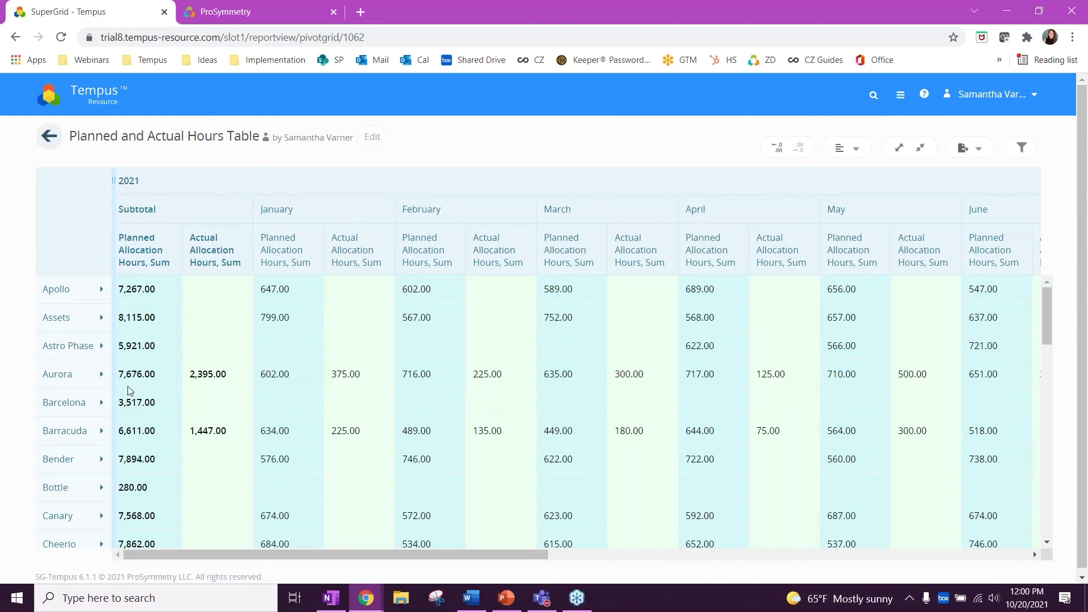
pyautogui.click(103, 374)
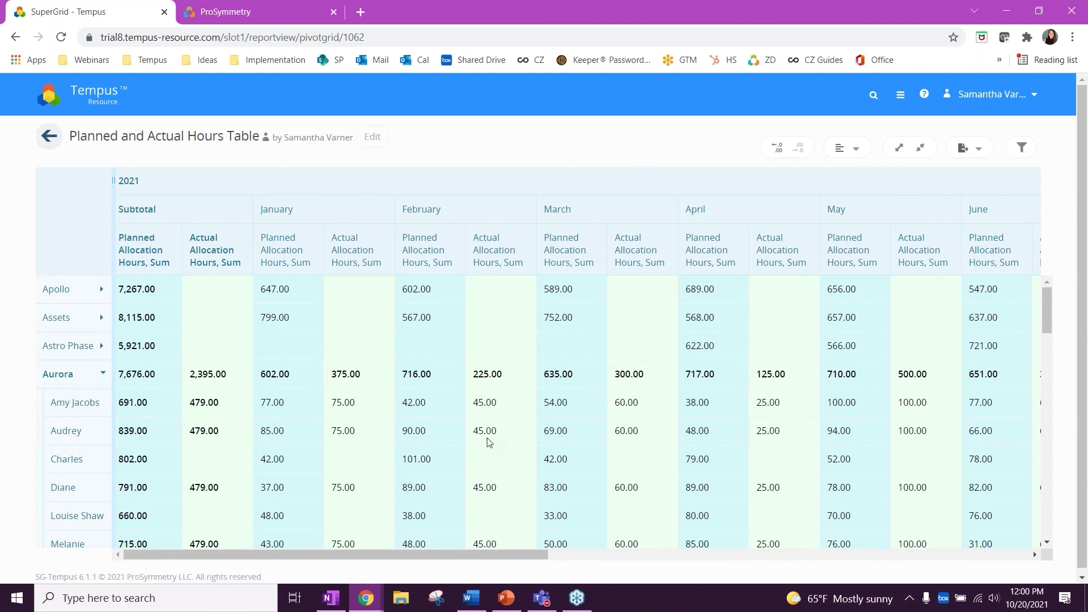
pyautogui.scroll(-2, 510, 455)
pyautogui.scroll(2, 510, 455)
pyautogui.click(66, 374)
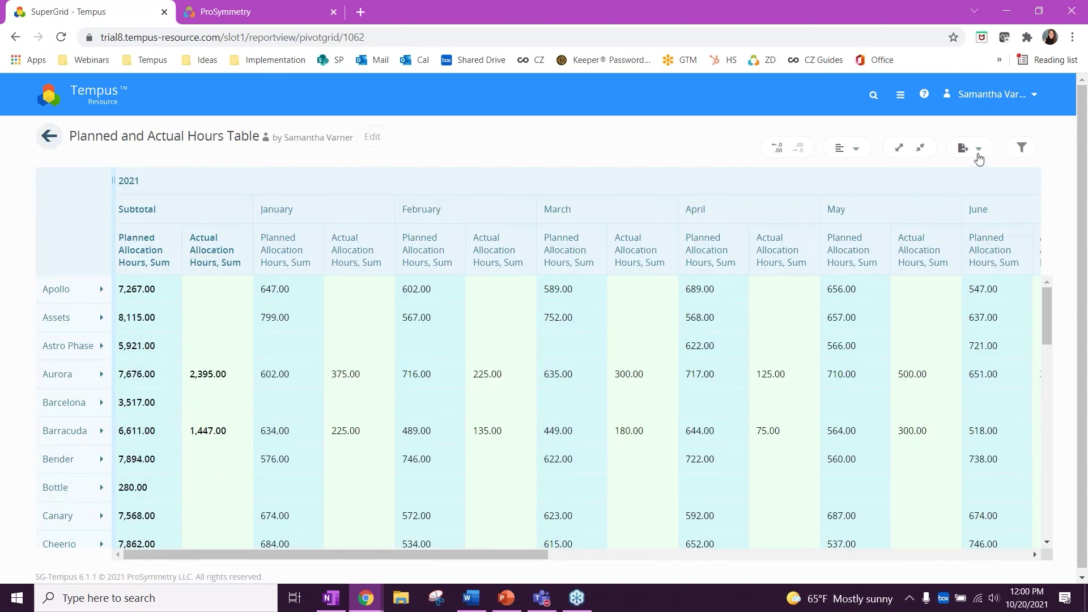
pyautogui.scroll(-1, 758, 194)
pyautogui.scroll(1, 759, 193)
# Step: Open the Planned vs Actuals Bar Chart report and compare planned and actual allocation hours by month, including May 2021
pyautogui.click(50, 136)
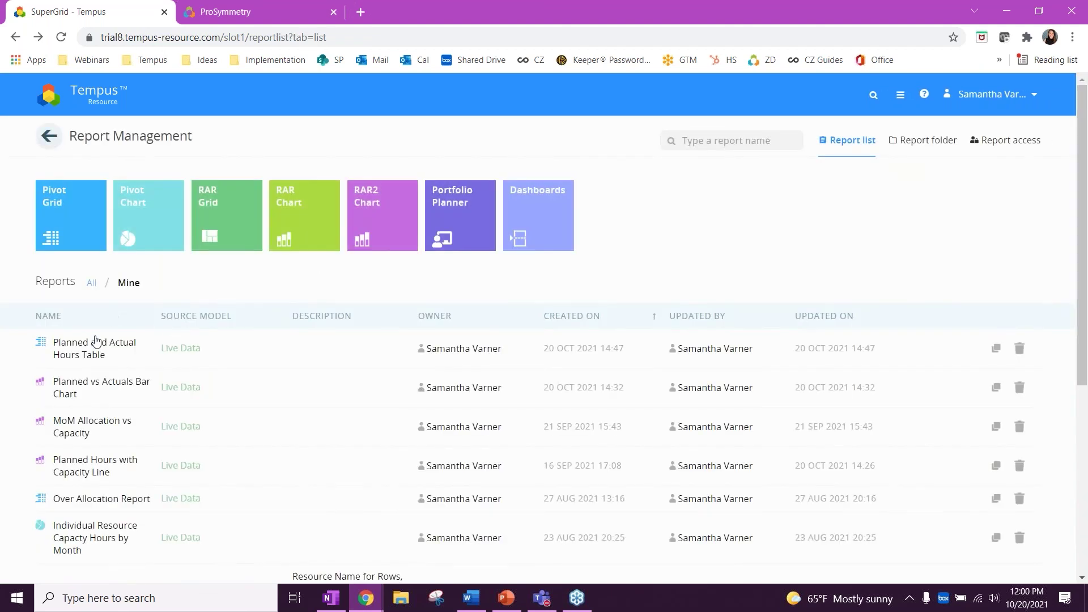
pyautogui.click(98, 384)
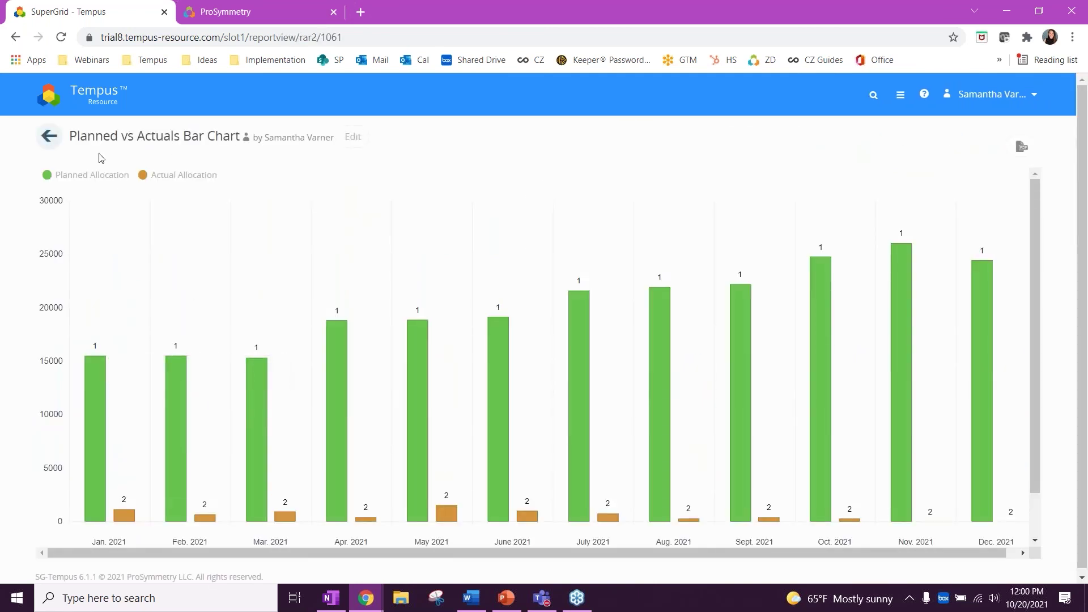
pyautogui.click(50, 142)
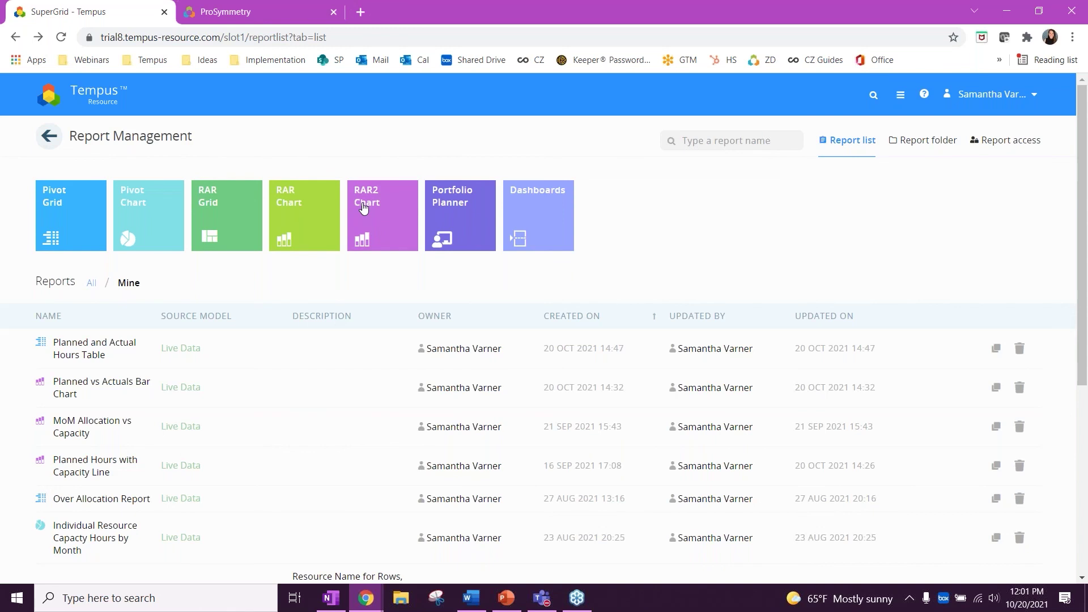
pyautogui.click(82, 388)
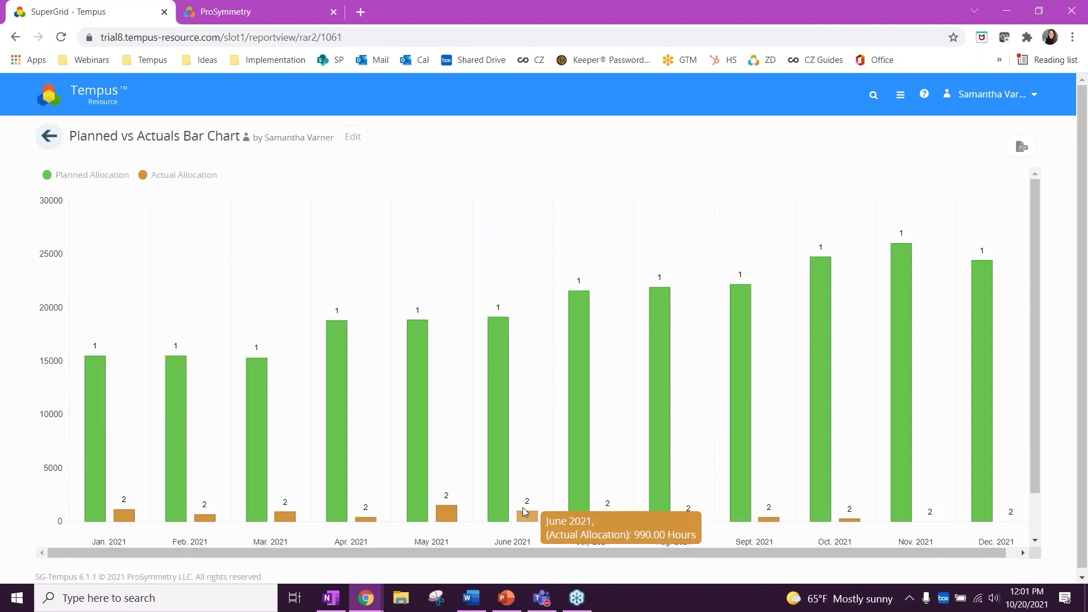
pyautogui.scroll(-1, 524, 512)
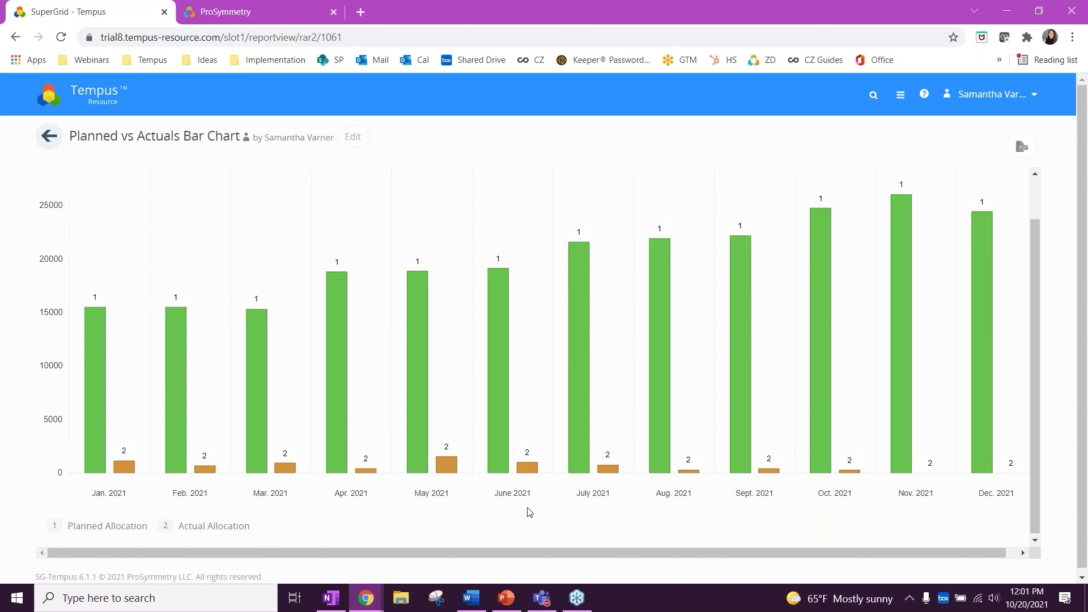
pyautogui.scroll(1, 401, 312)
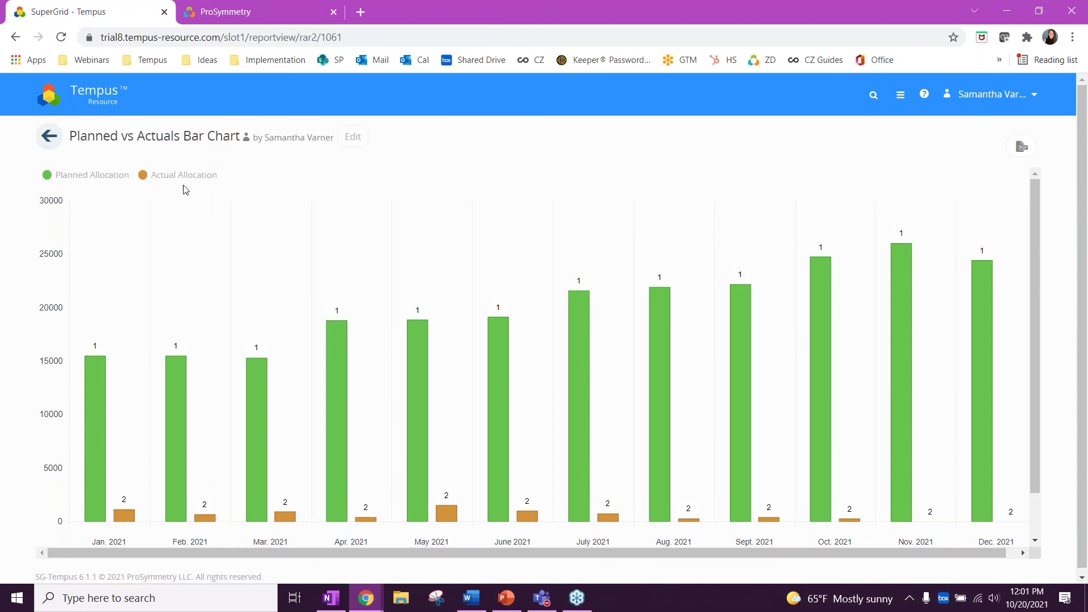
pyautogui.moveTo(448, 464)
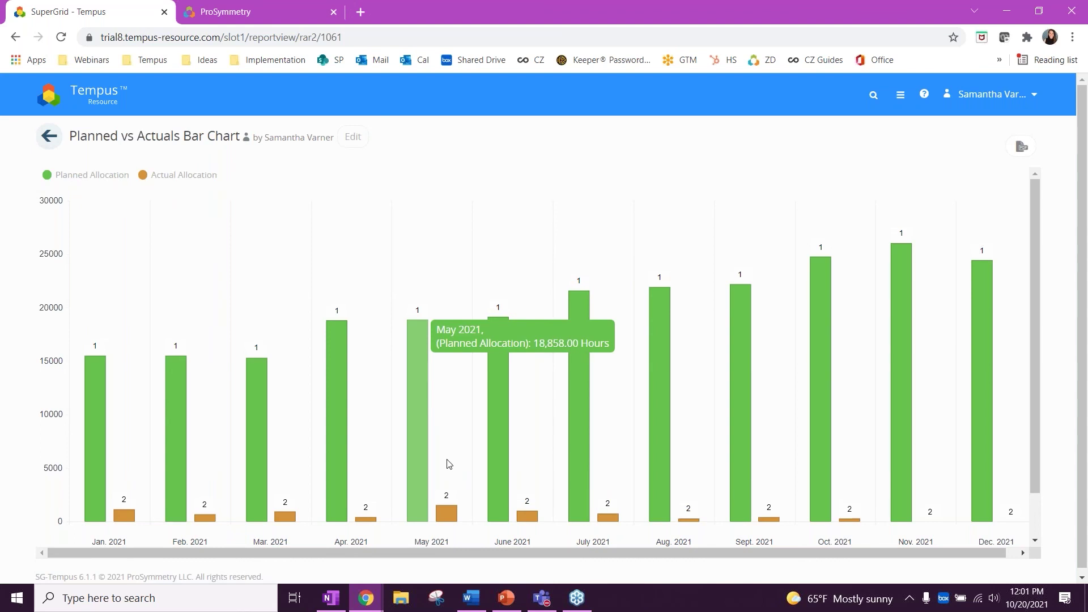
pyautogui.moveTo(453, 513)
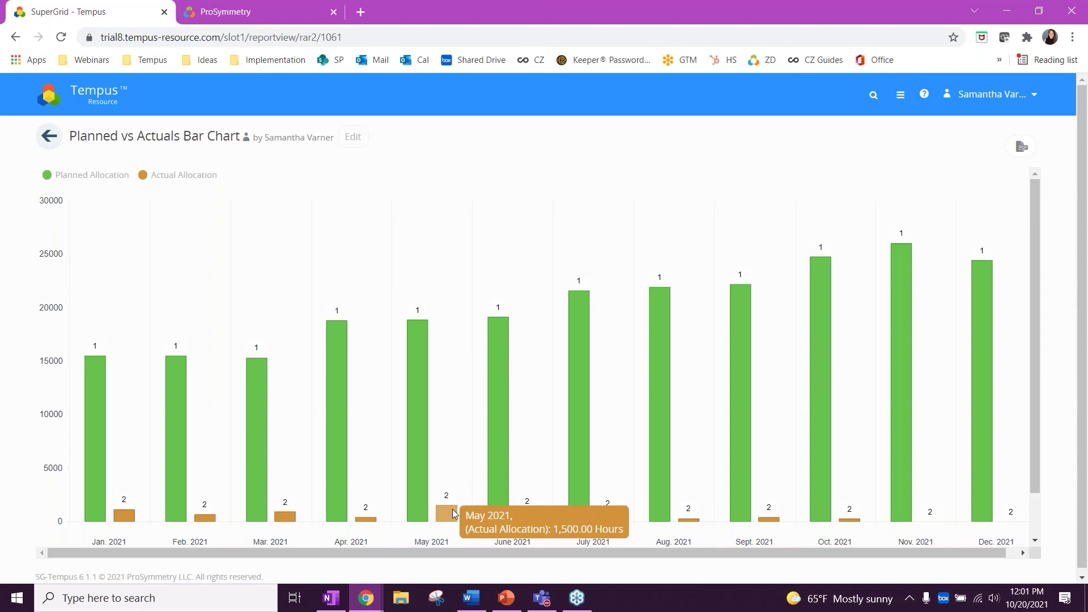
# Step: Open the Planned Hours with Capacity Line report and compare monthly planned allocation with base capacity across 2021
pyautogui.click(49, 136)
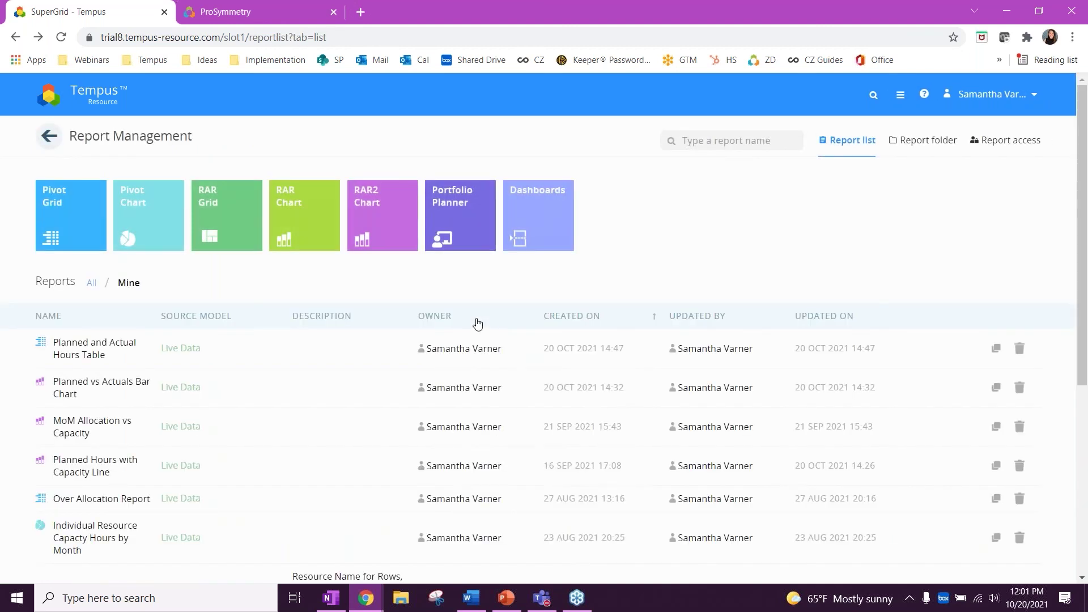
pyautogui.scroll(-1, 303, 425)
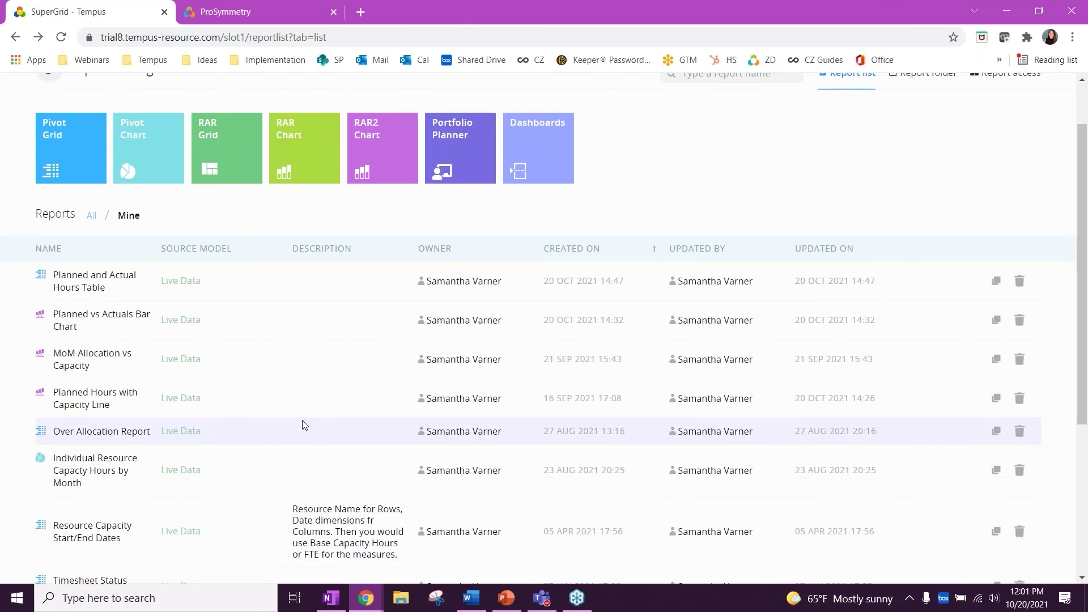
pyautogui.click(120, 404)
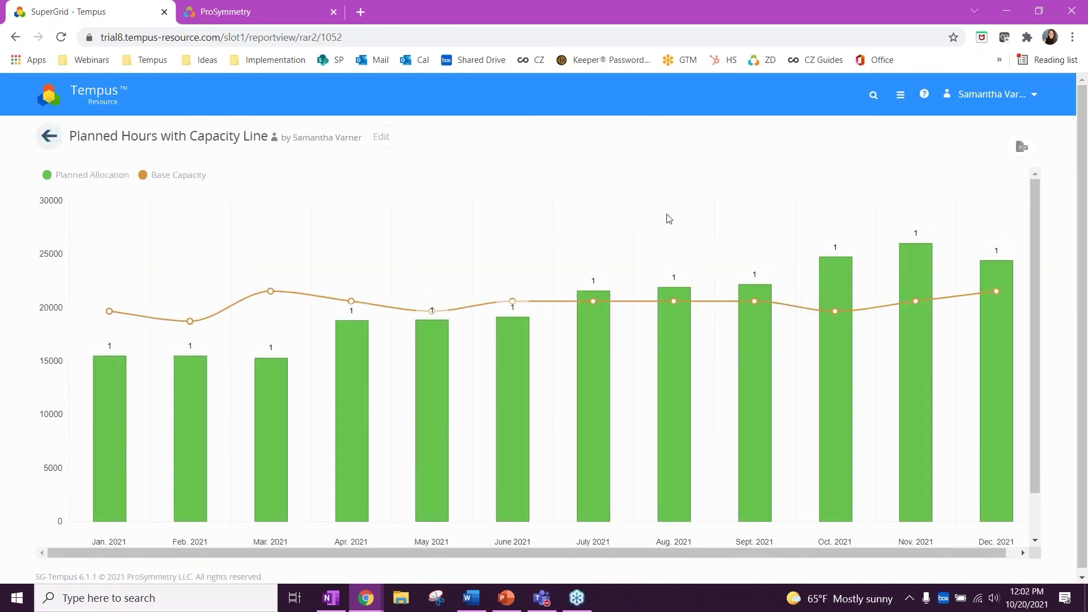
pyautogui.moveTo(447, 366)
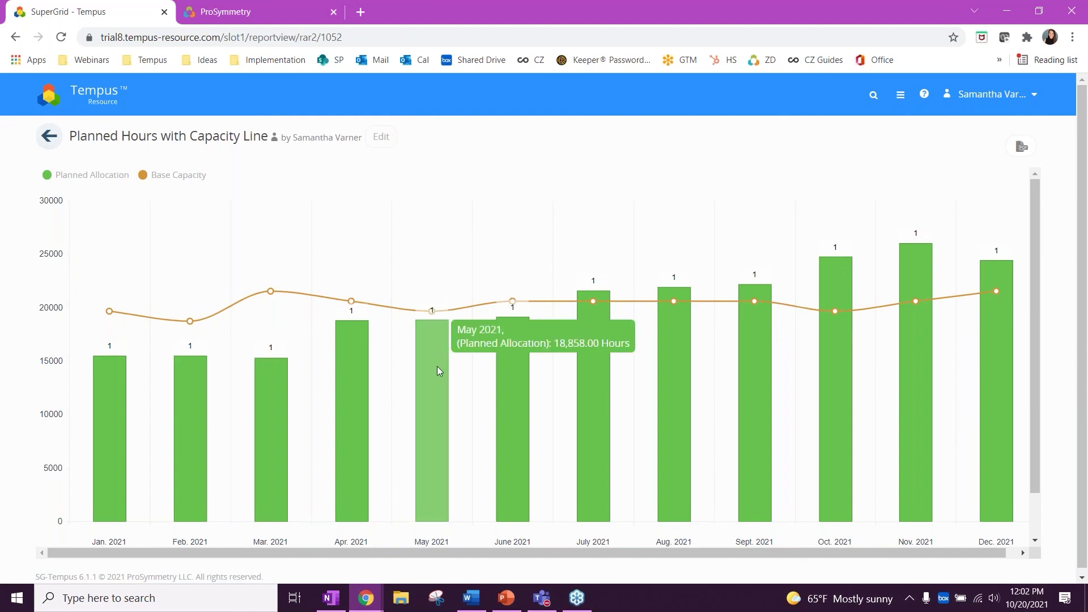
pyautogui.moveTo(513, 305)
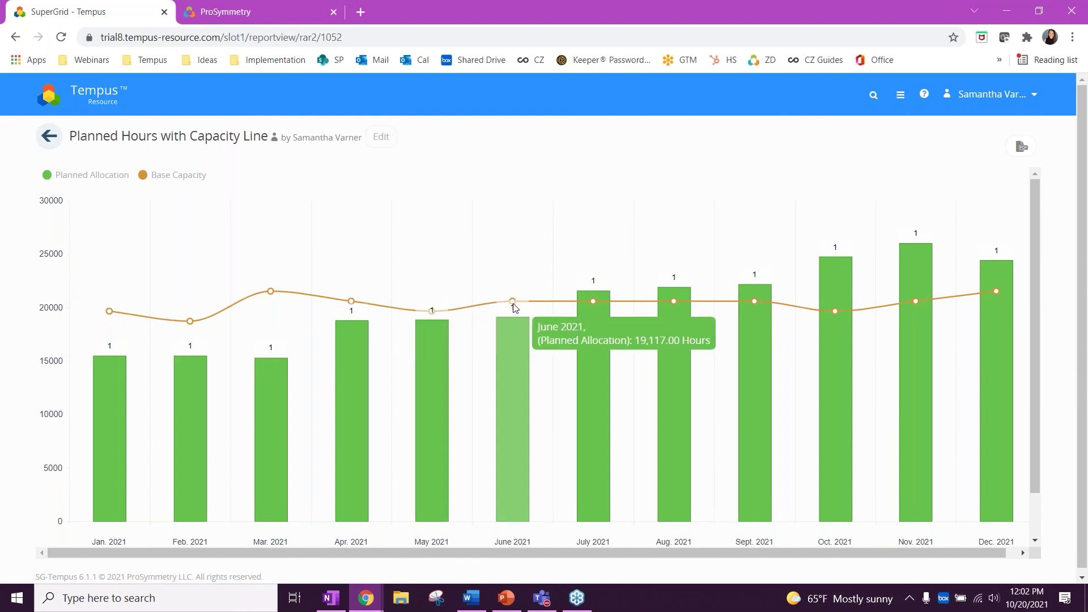
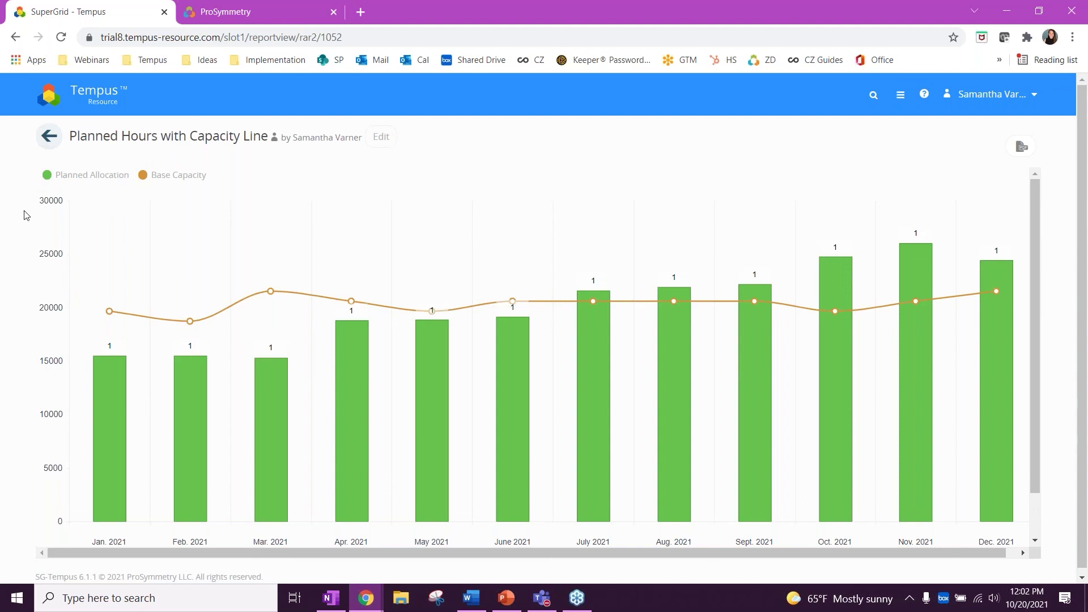
pyautogui.moveTo(266, 292)
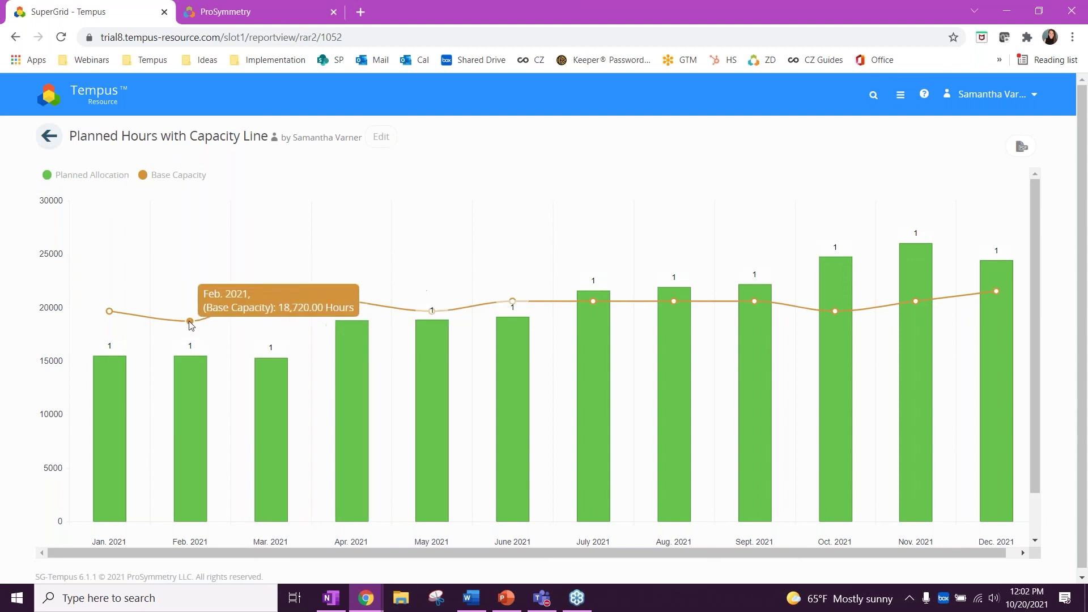
pyautogui.moveTo(111, 391)
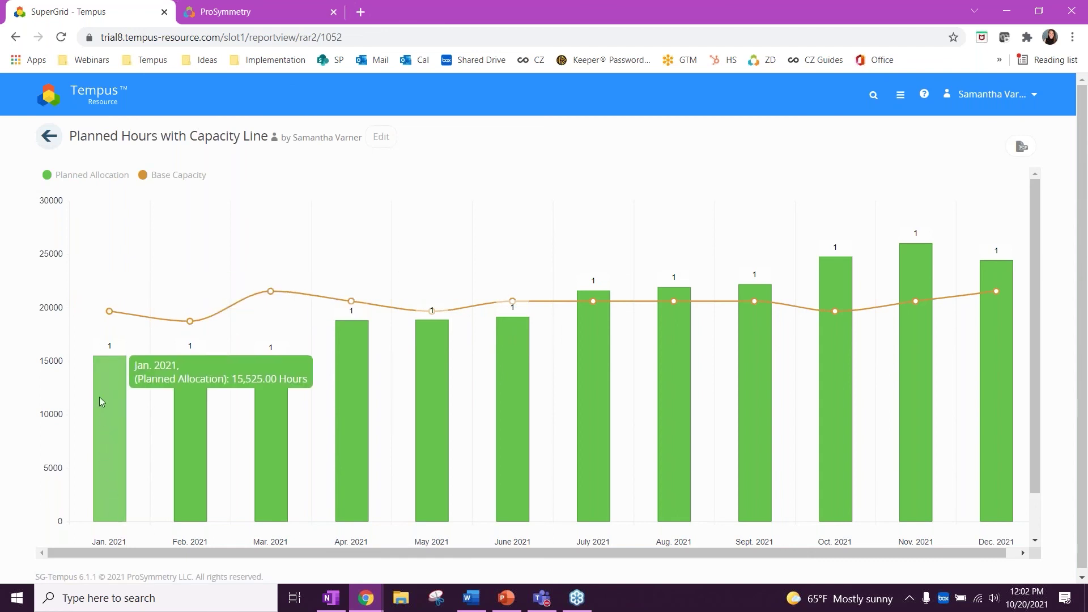
pyautogui.moveTo(110, 313)
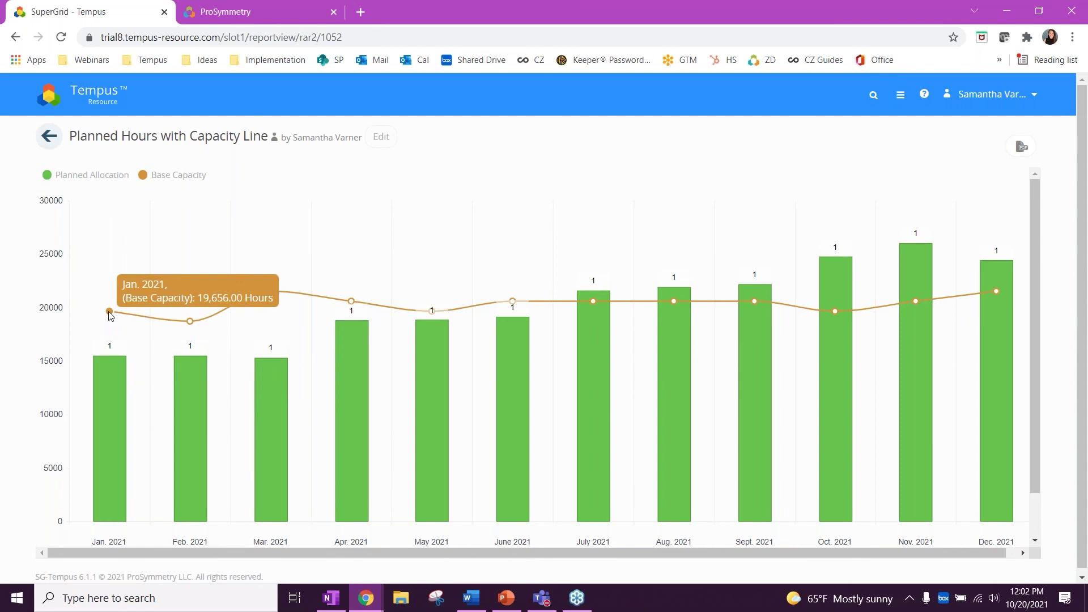
pyautogui.moveTo(849, 319)
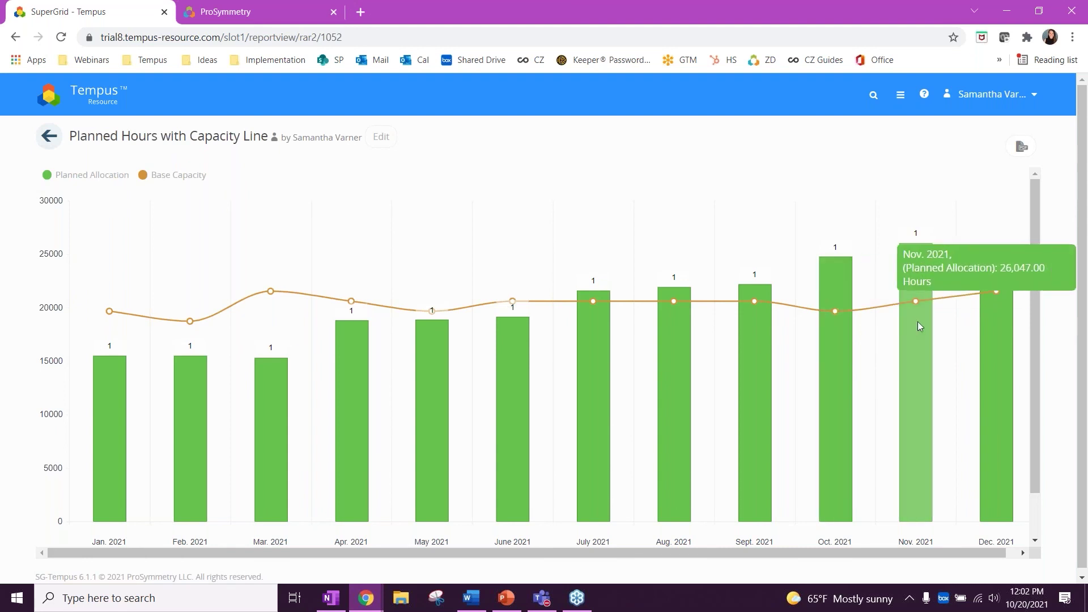
pyautogui.moveTo(914, 323)
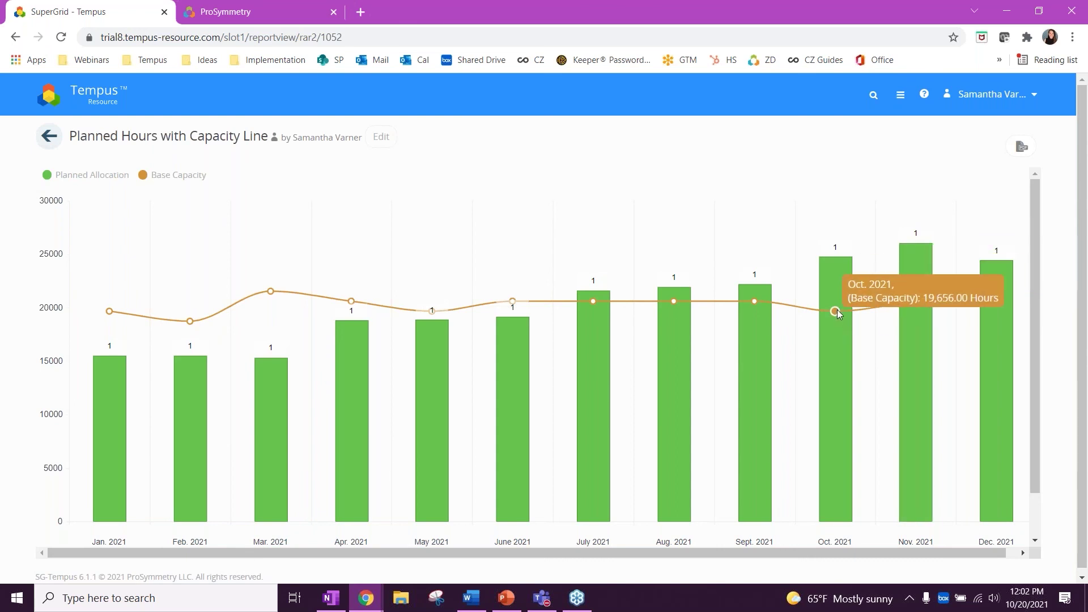
pyautogui.moveTo(902, 352)
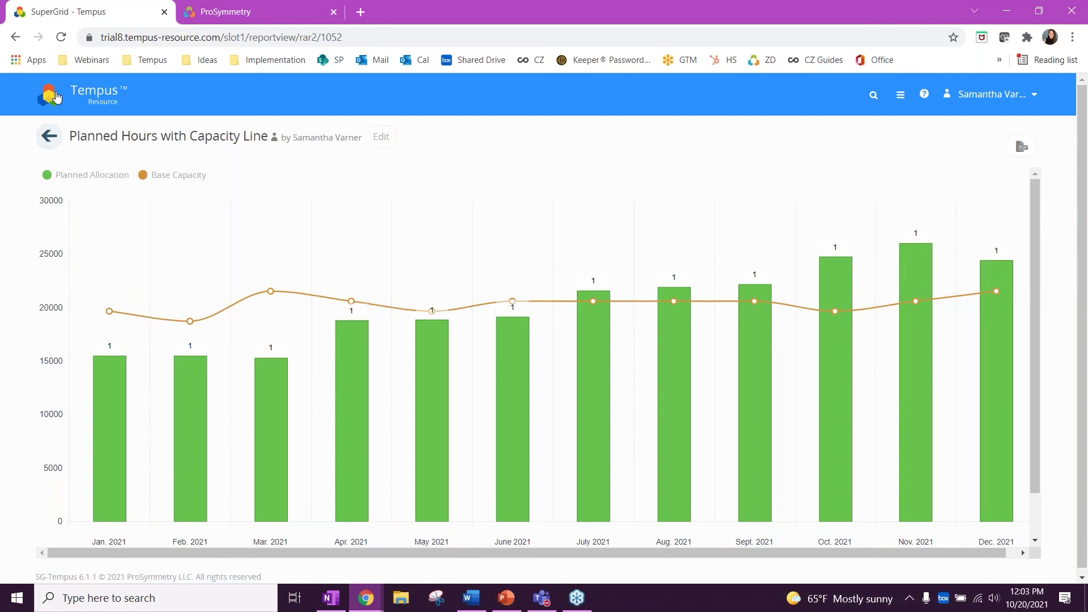
# Step: Leave the report, return to the Tempus home page, and switch to the Tempus Resource support site to view its help categories
pyautogui.click(49, 136)
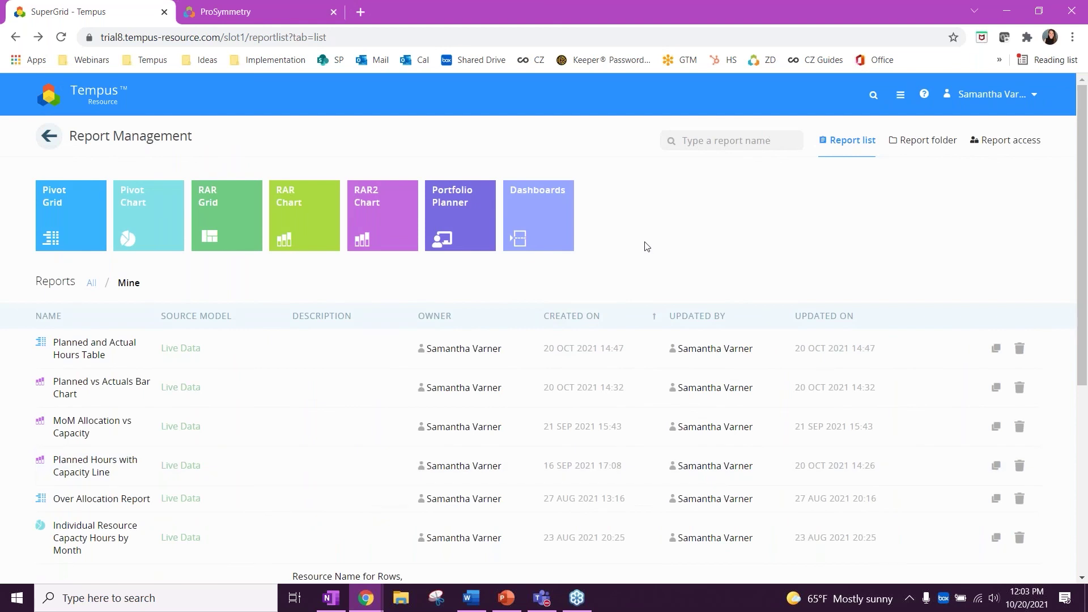
pyautogui.click(114, 102)
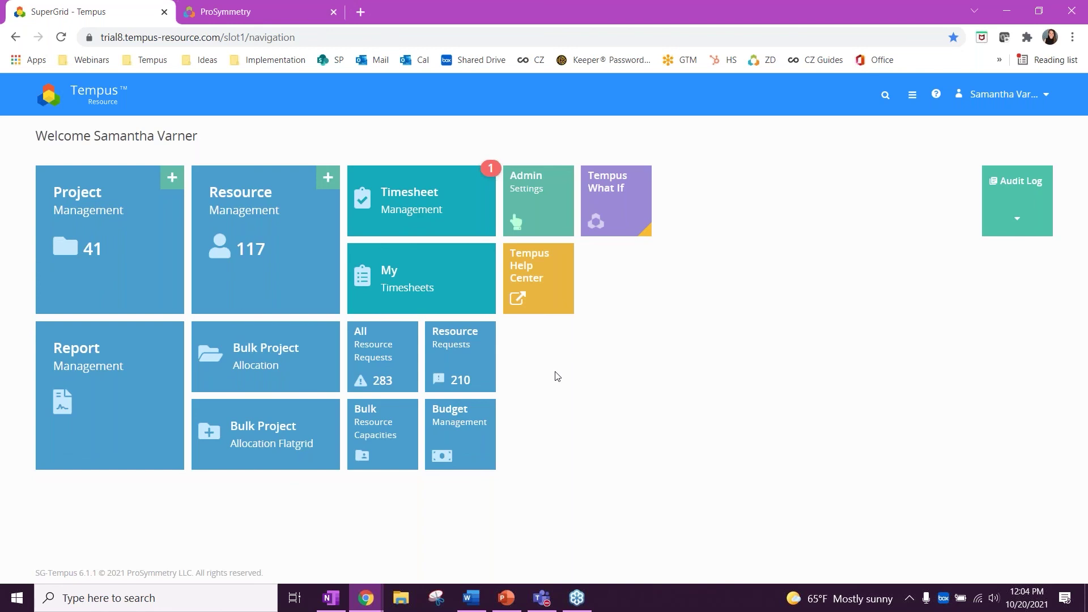
pyautogui.click(297, 9)
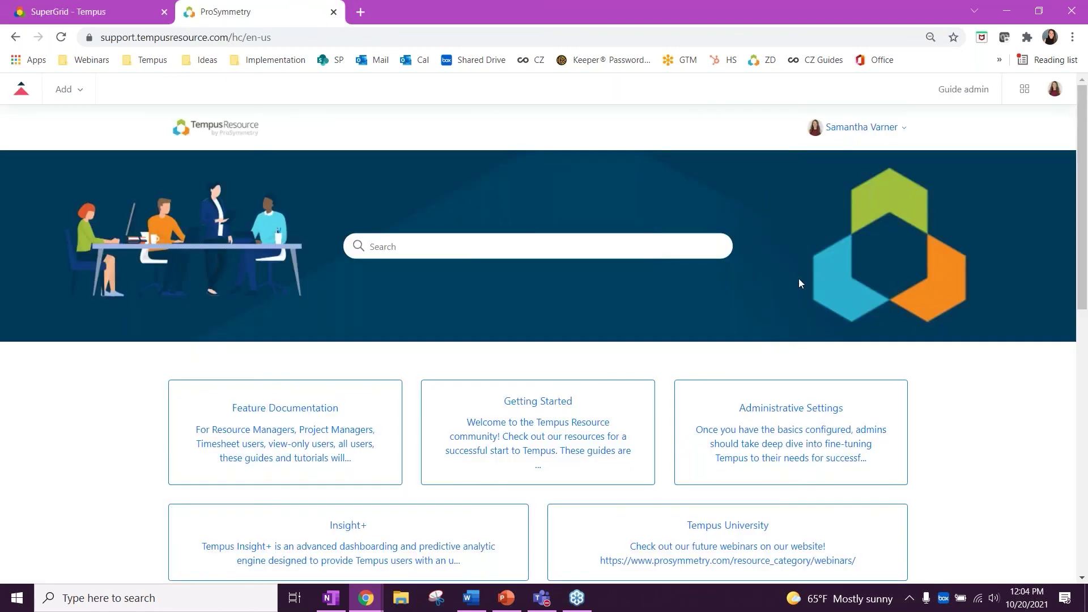
pyautogui.scroll(-1, 798, 278)
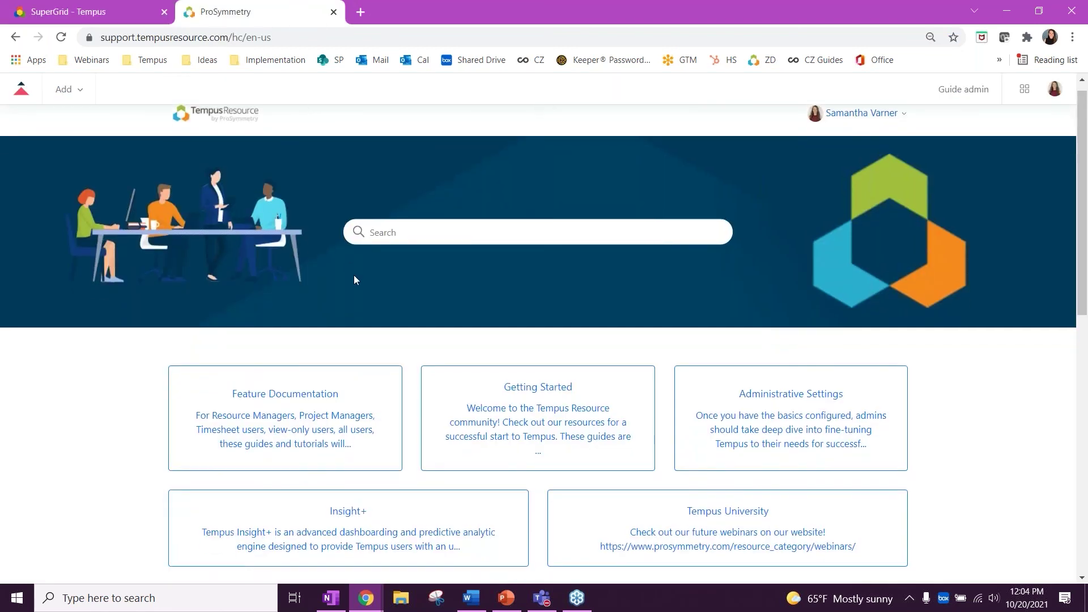
pyautogui.click(96, 11)
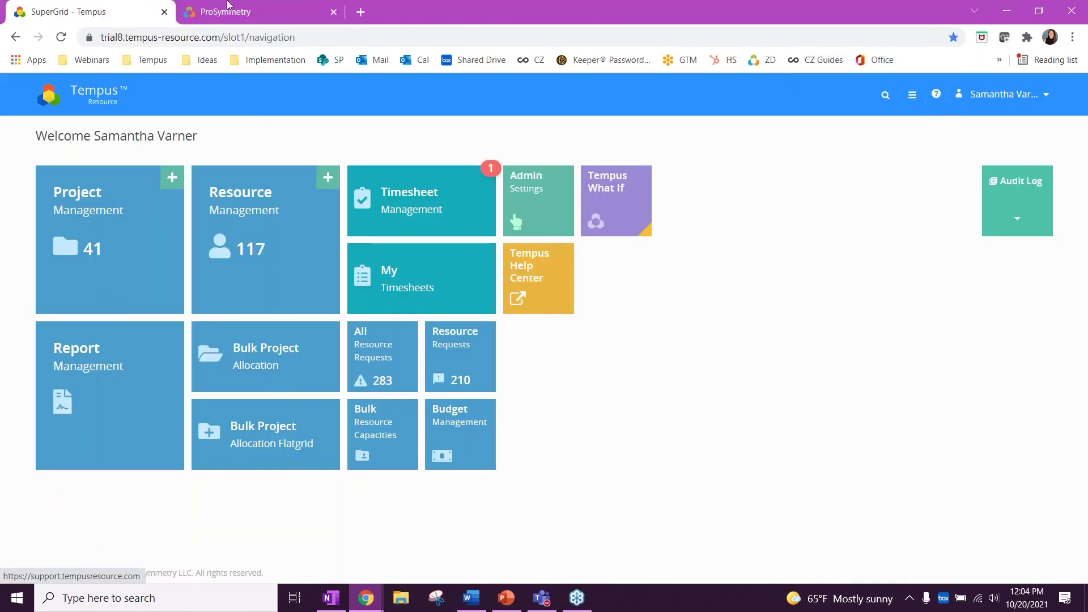
pyautogui.click(210, 6)
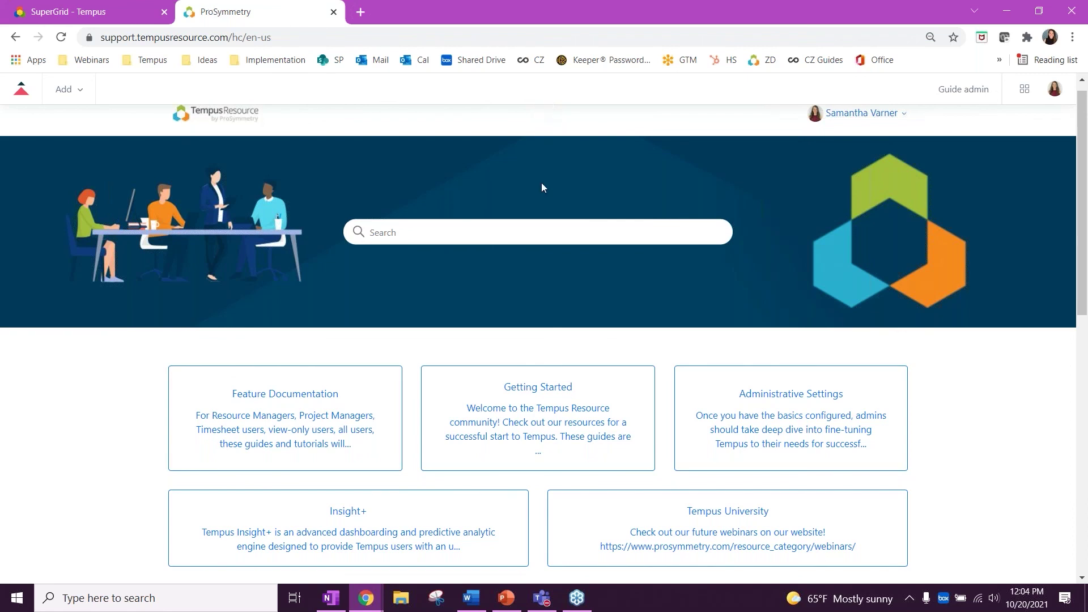
pyautogui.scroll(-2, 542, 187)
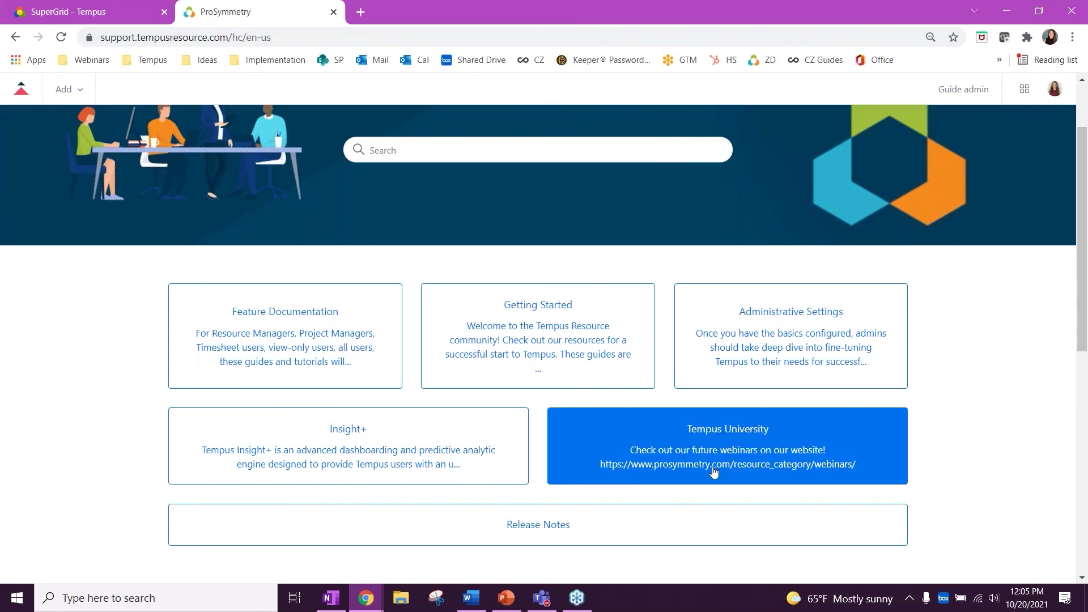
# Step: Open the Feature Documentation category and look through its article sections
pyautogui.click(285, 346)
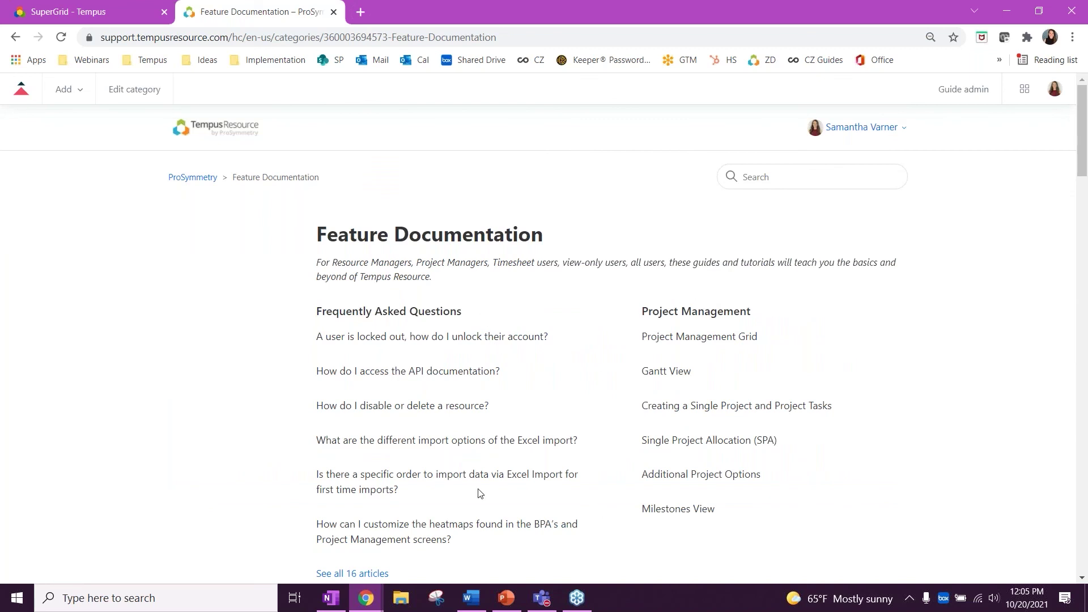
pyautogui.scroll(-9, 478, 493)
pyautogui.scroll(10, 479, 493)
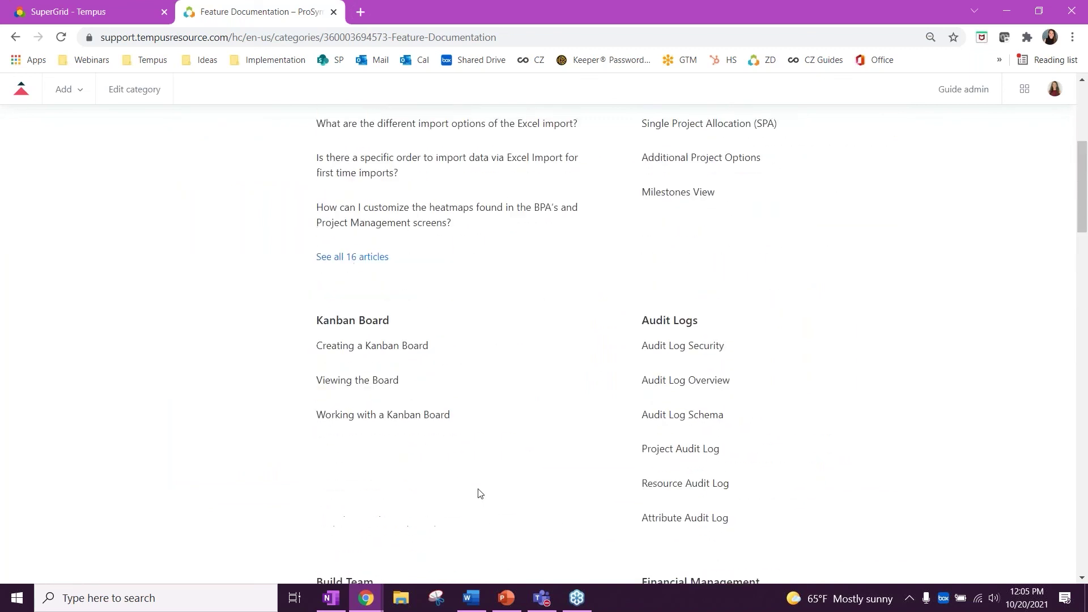
pyautogui.scroll(-15, 540, 347)
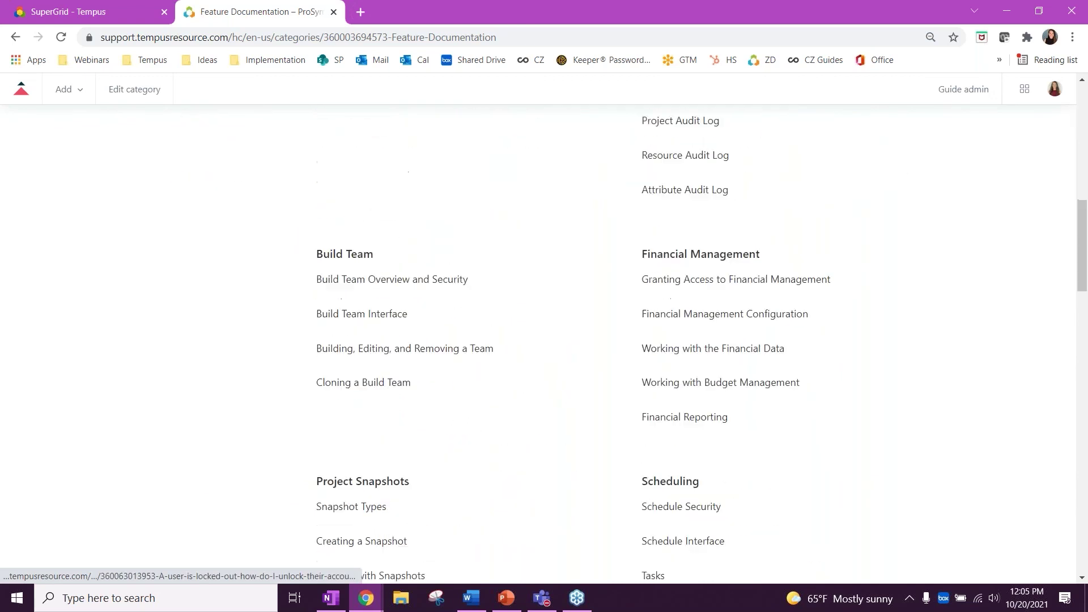
pyautogui.scroll(15, 540, 348)
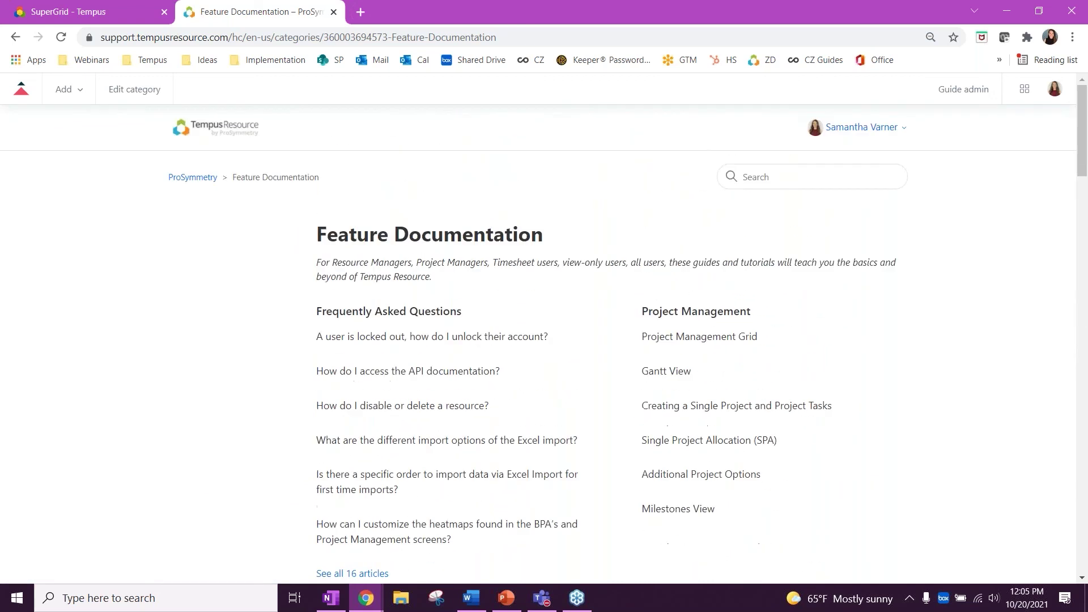
# Step: Return to the support home page and open the Project Management Videos article from Tempus University's webinars
pyautogui.click(184, 180)
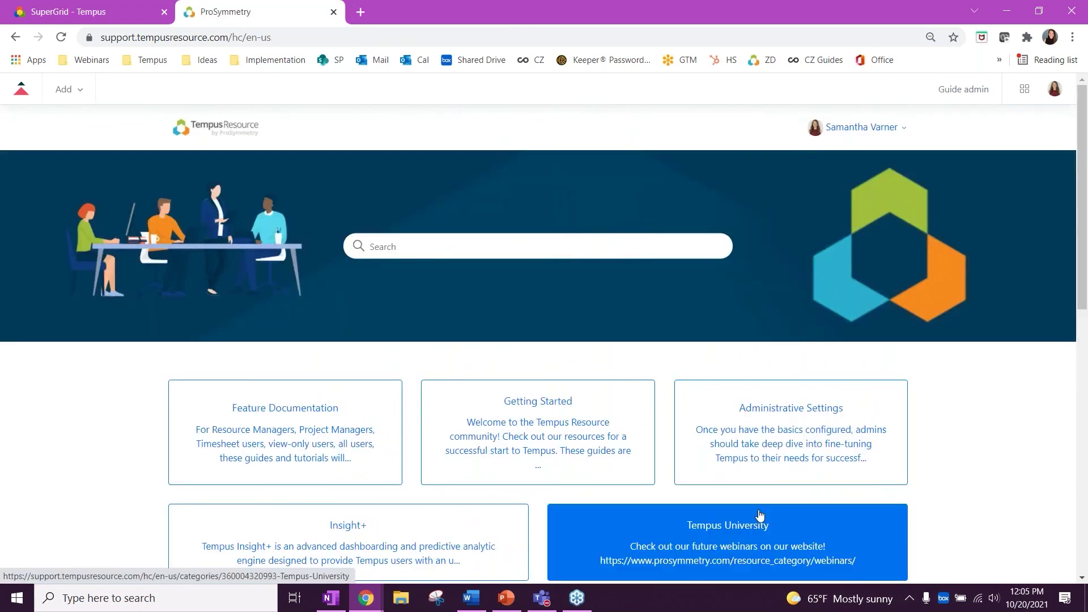
pyautogui.click(757, 513)
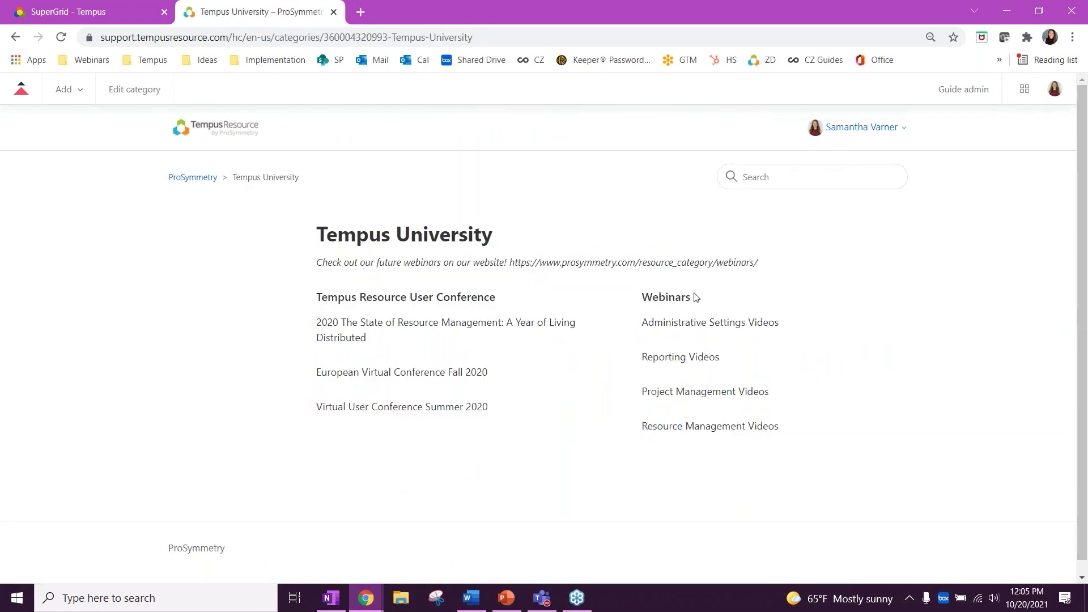
pyautogui.click(715, 392)
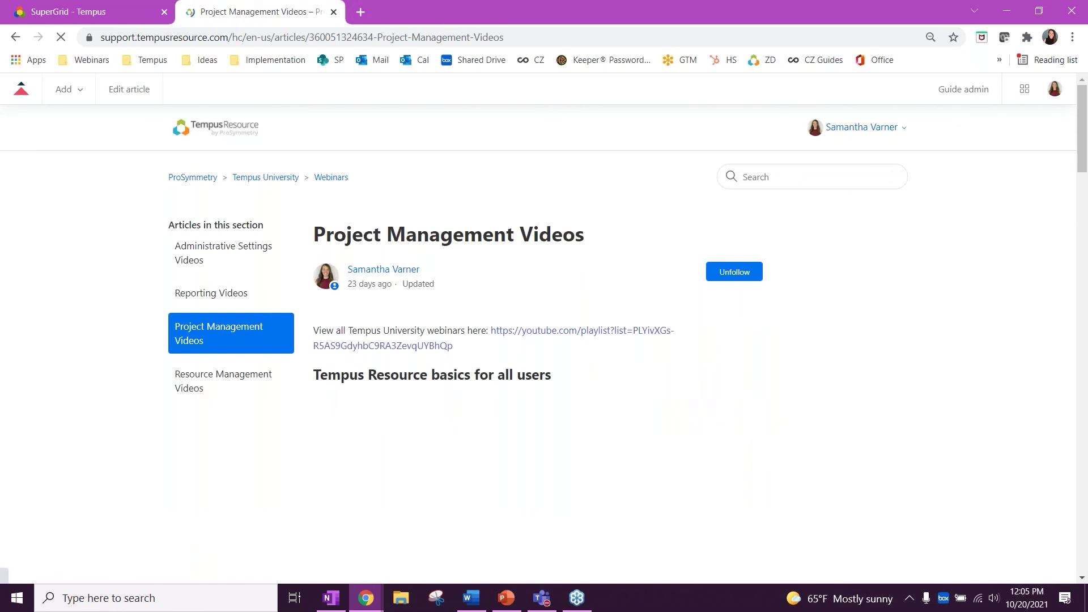
# Step: Look through the webinar recordings in the Project Management Videos article, including Bulk Project Allocation & Flatgrid
pyautogui.scroll(-5, 544, 340)
pyautogui.scroll(2, 658, 379)
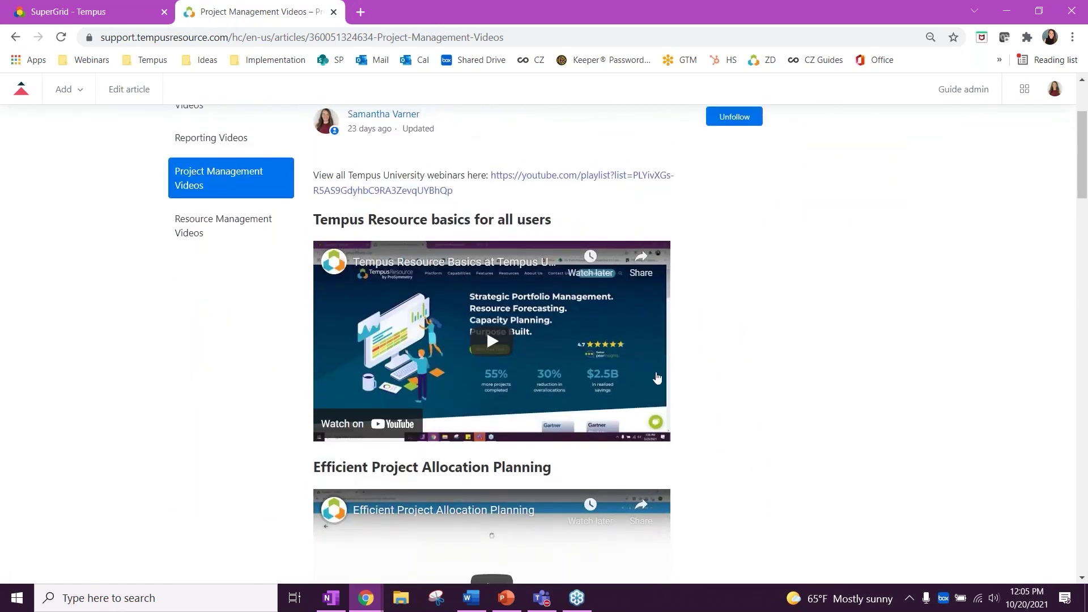
pyautogui.scroll(-3, 652, 376)
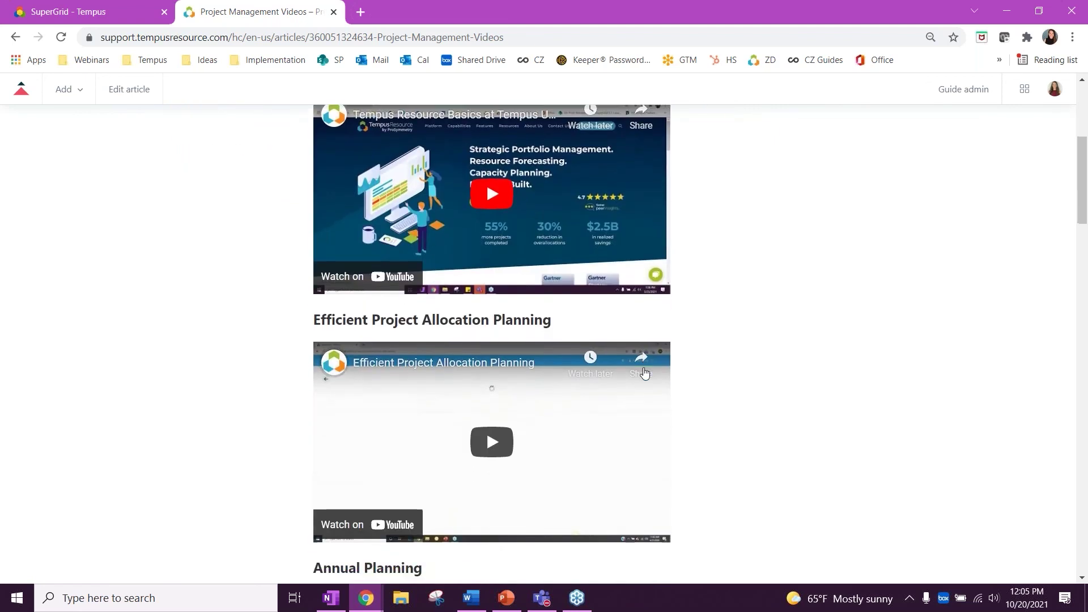
pyautogui.scroll(-3, 644, 372)
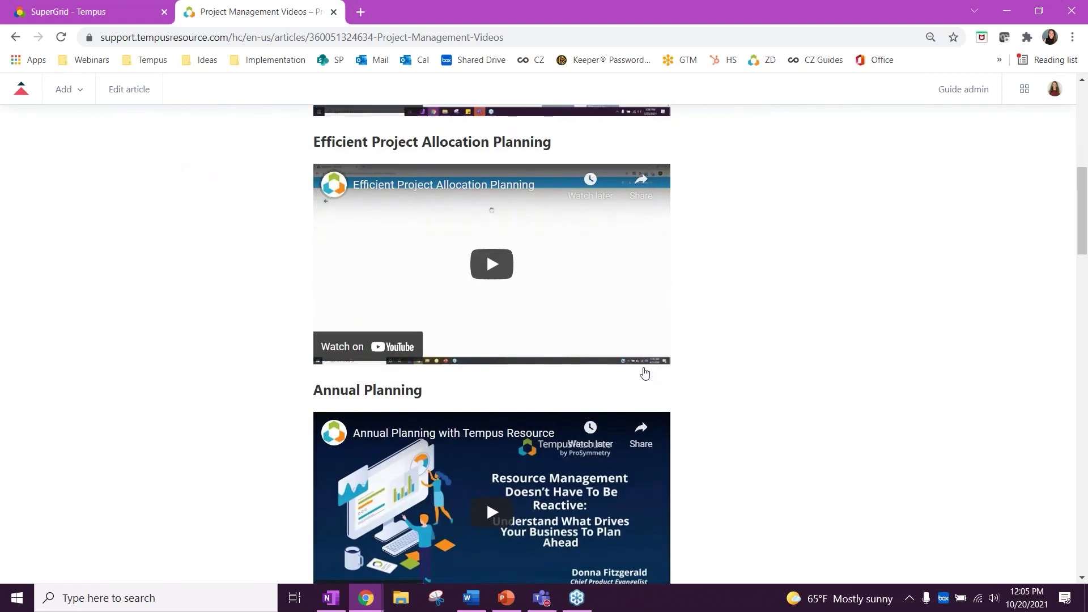
pyautogui.scroll(-6, 645, 372)
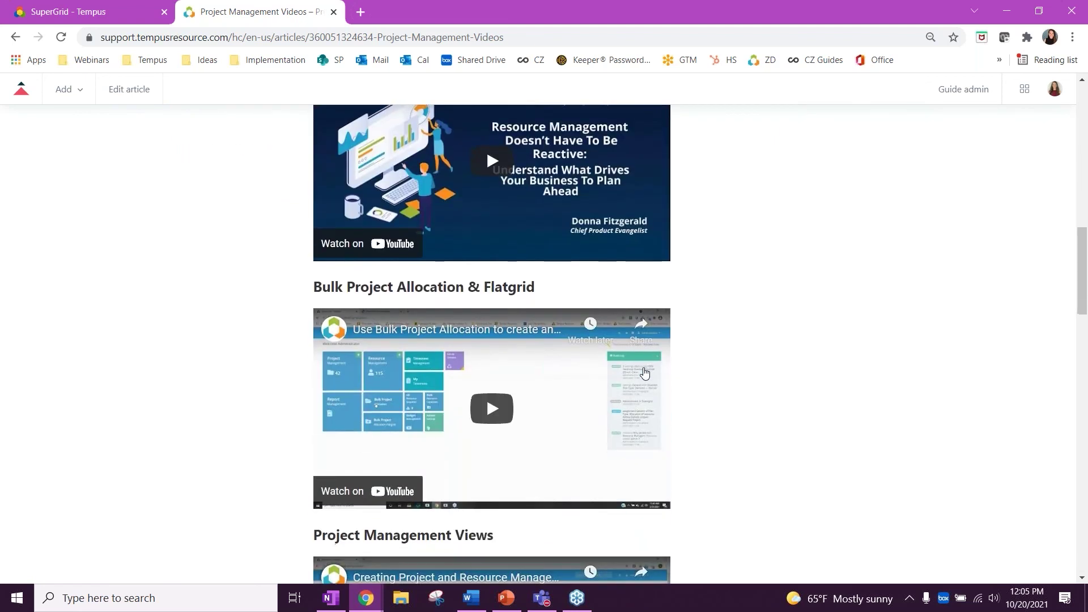
pyautogui.scroll(-1, 644, 372)
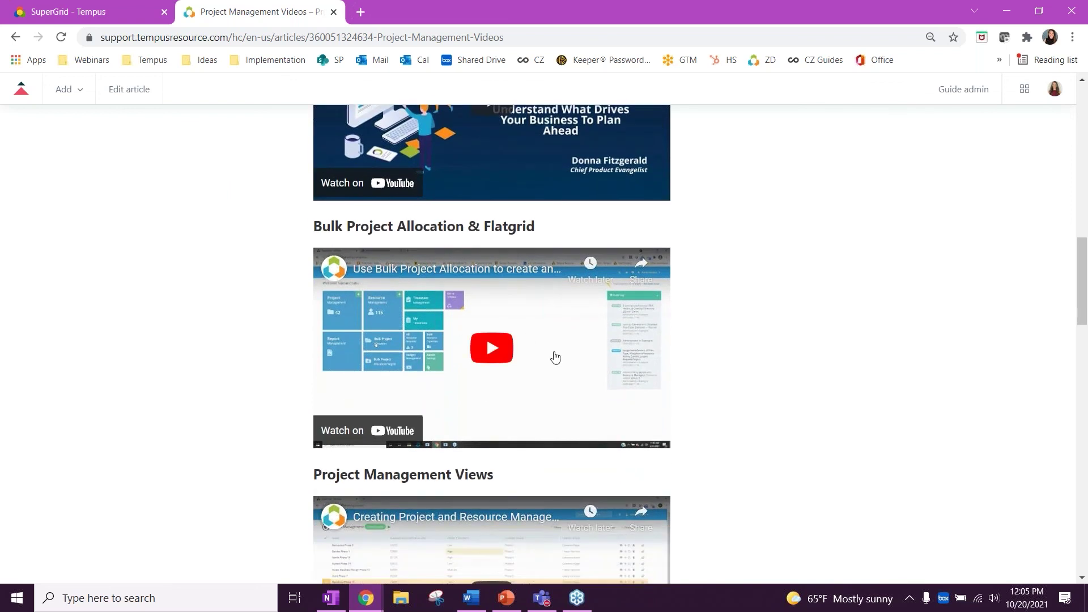
pyautogui.scroll(-5, 564, 405)
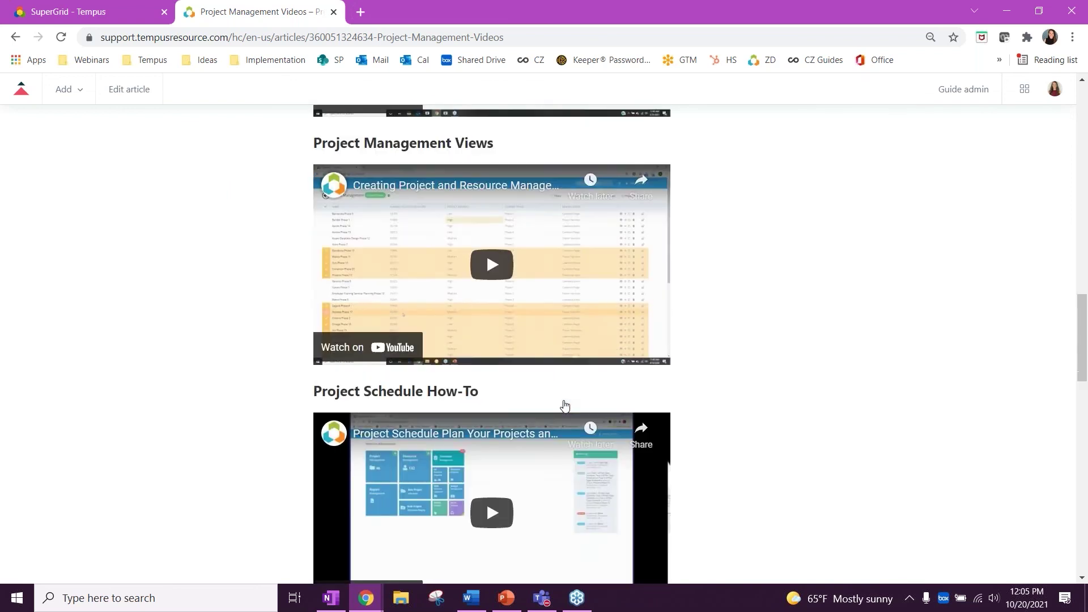
pyautogui.scroll(-6, 565, 405)
pyautogui.scroll(9, 564, 406)
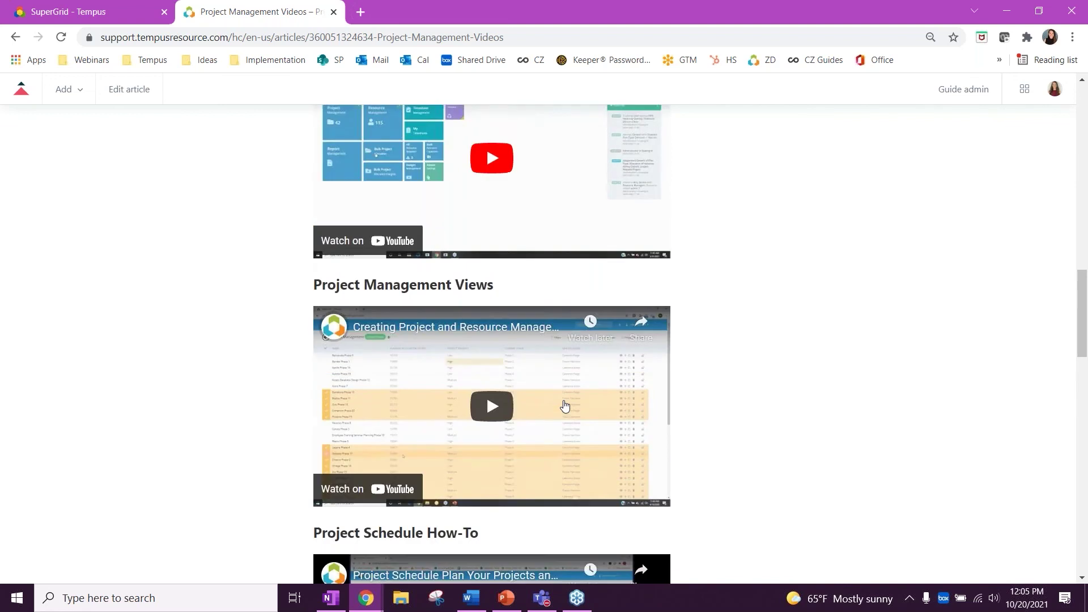
pyautogui.scroll(19, 564, 405)
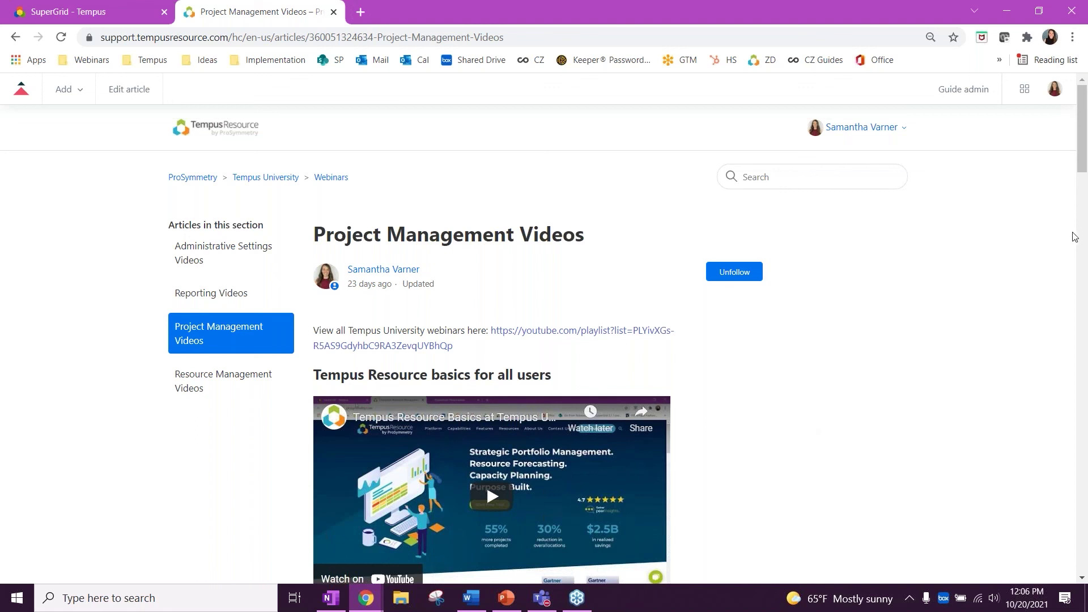
pyautogui.click(1075, 43)
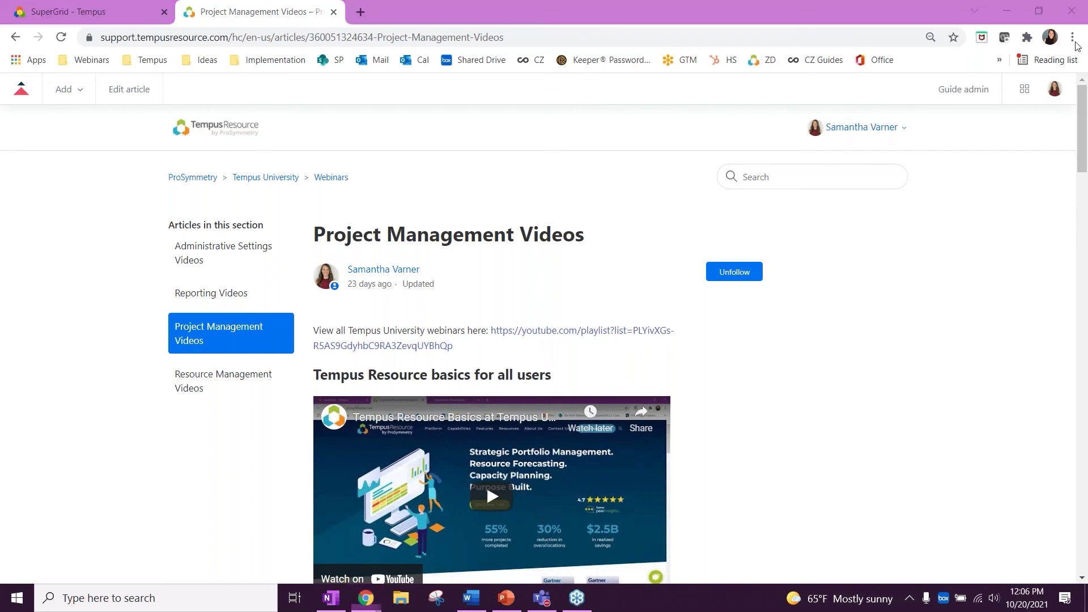